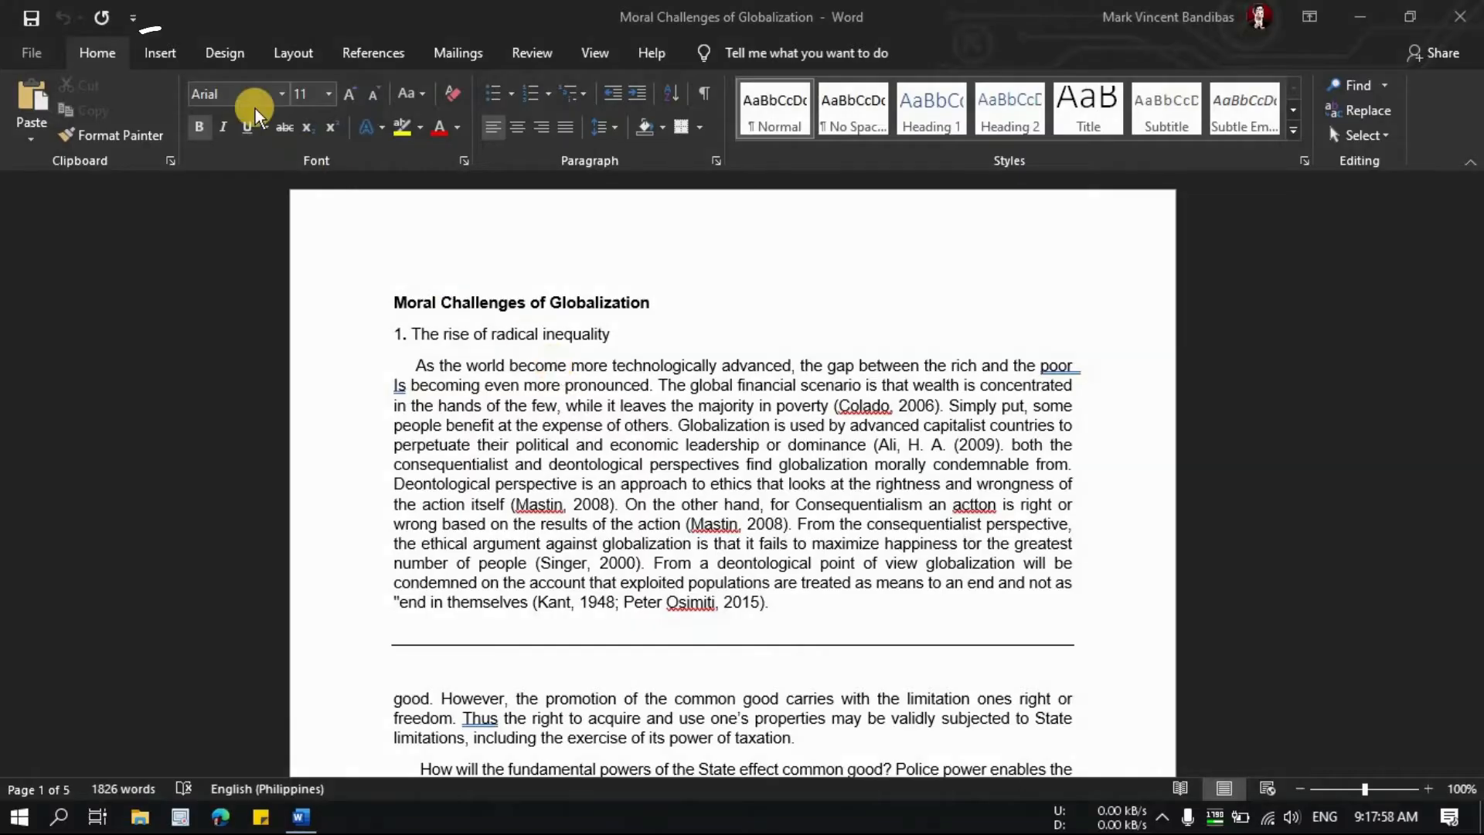
Step: Insert the With Subheads 2 quick table at the start of the document
{"action": "left_click", "coordinate": [170, 45]}
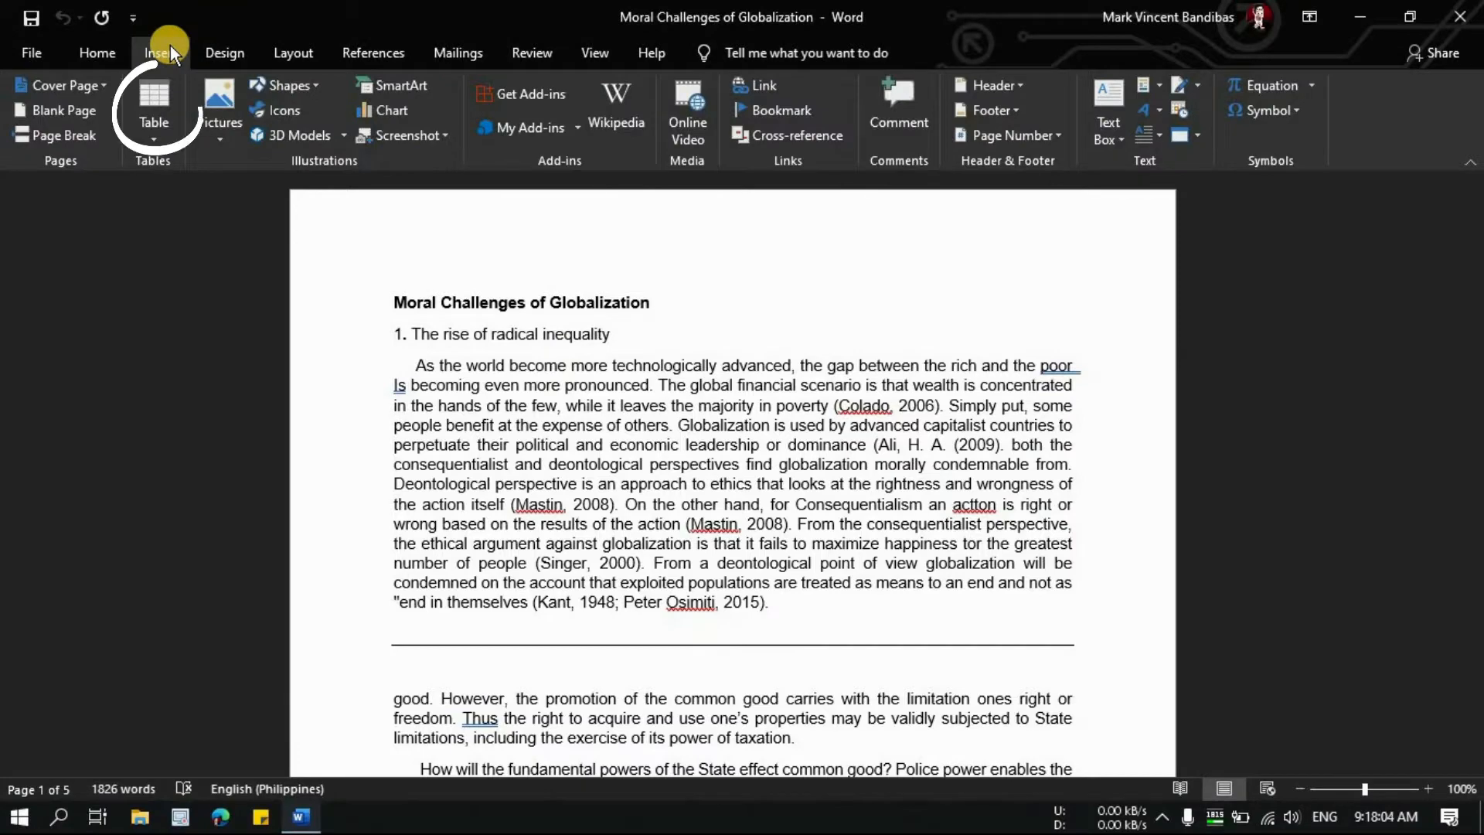
{"action": "left_click", "coordinate": [146, 136]}
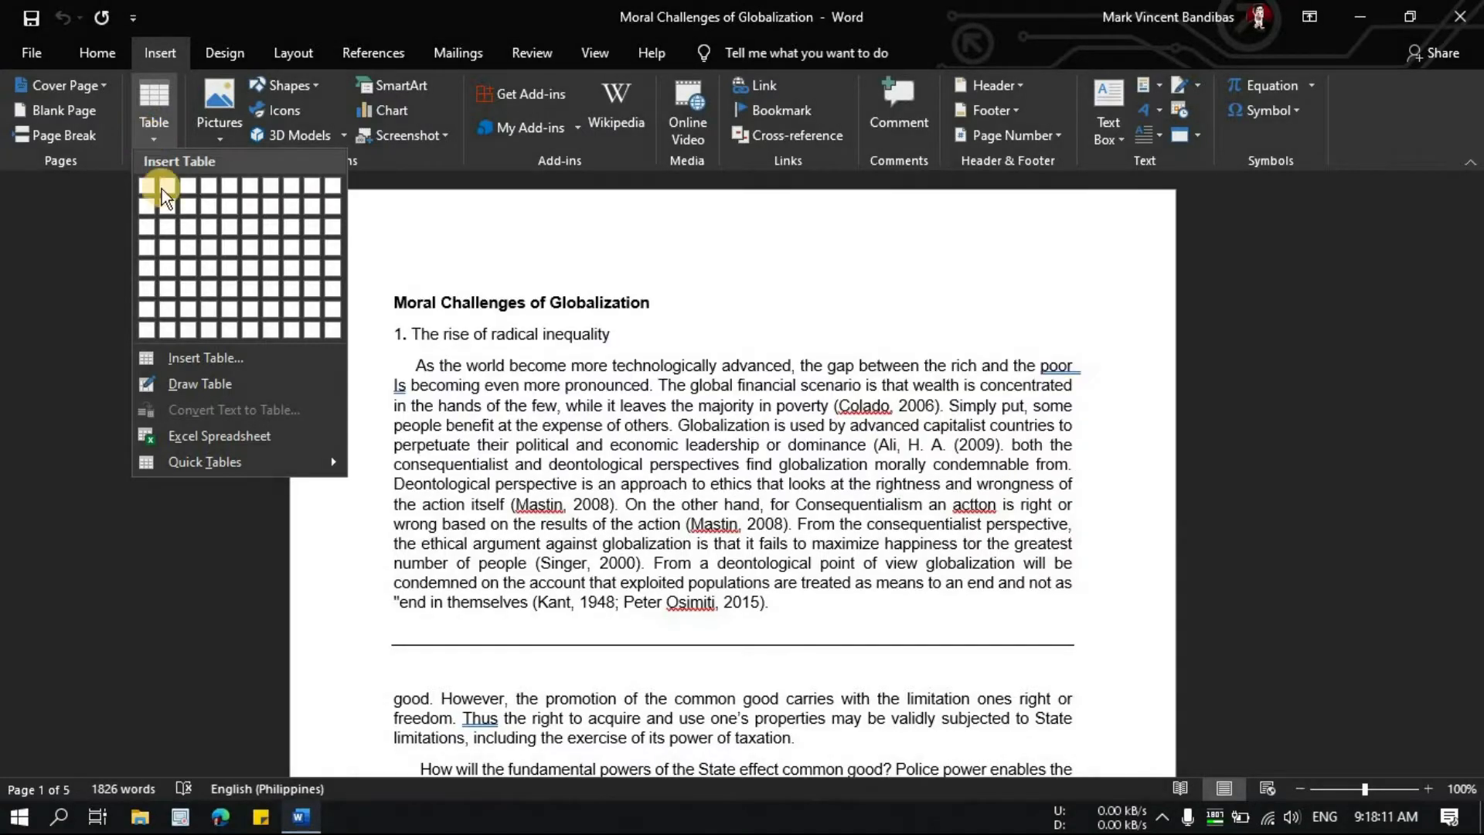
{"action": "mouse_move", "coordinate": [272, 457]}
{"action": "scroll", "coordinate": [501, 504], "scroll_direction": "down", "scroll_amount": 3}
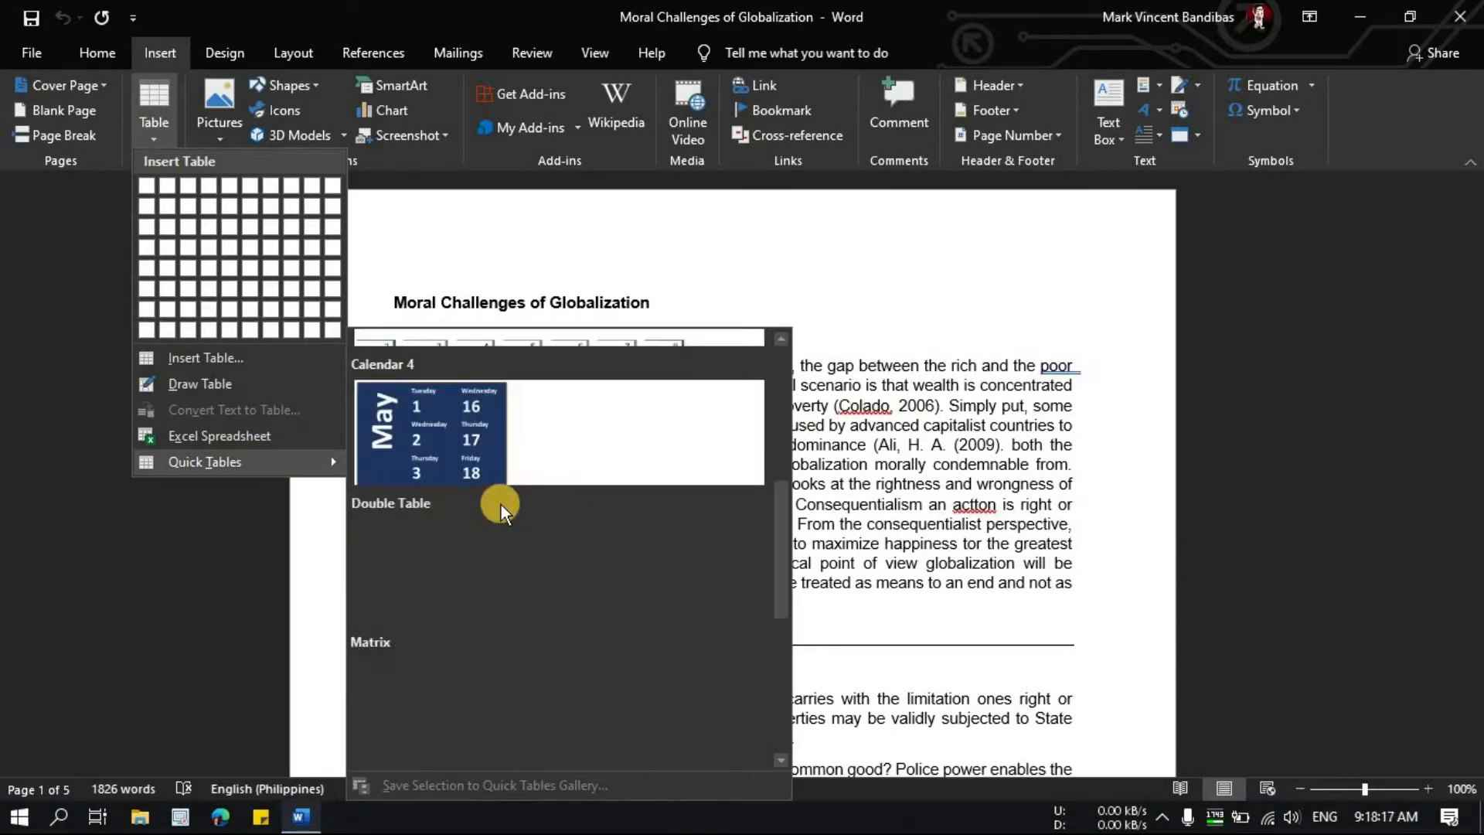
{"action": "scroll", "coordinate": [618, 525], "scroll_direction": "down", "scroll_amount": 3}
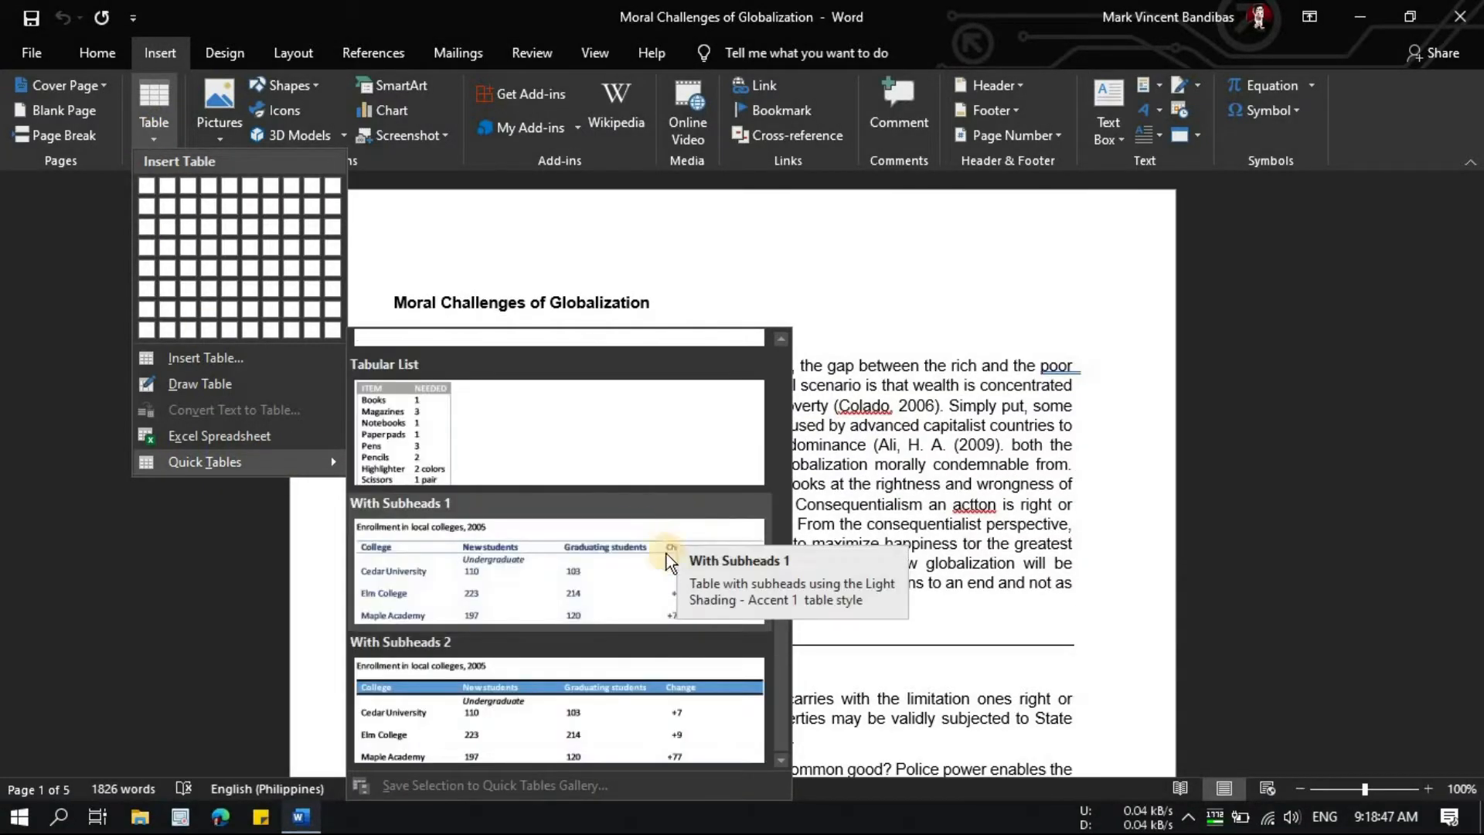
{"action": "left_click", "coordinate": [672, 680]}
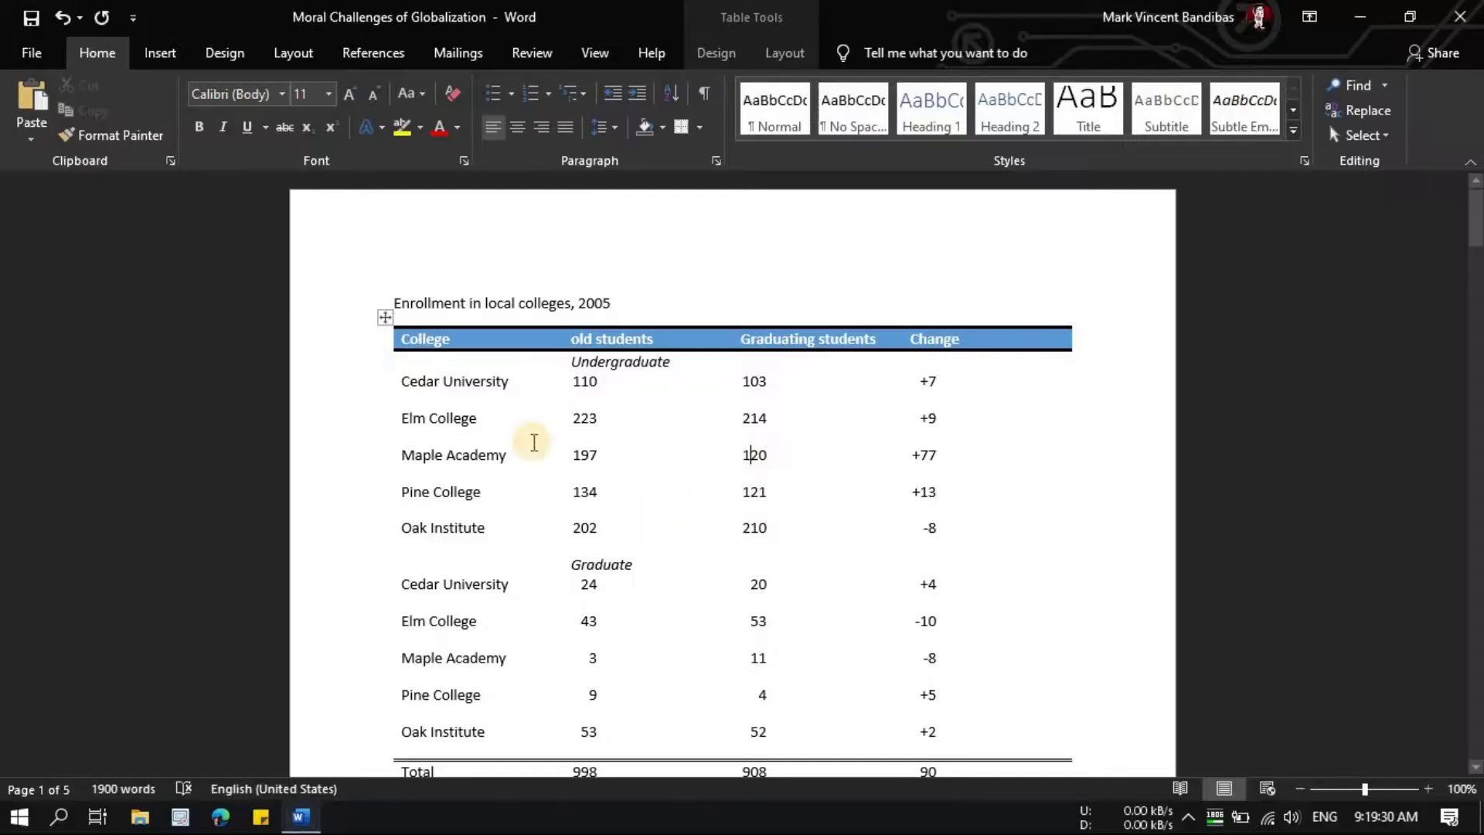
Step: Insert a row below the Undergraduate subheading and fill its number columns with 12, 12 and 13
{"action": "mouse_move", "coordinate": [390, 380]}
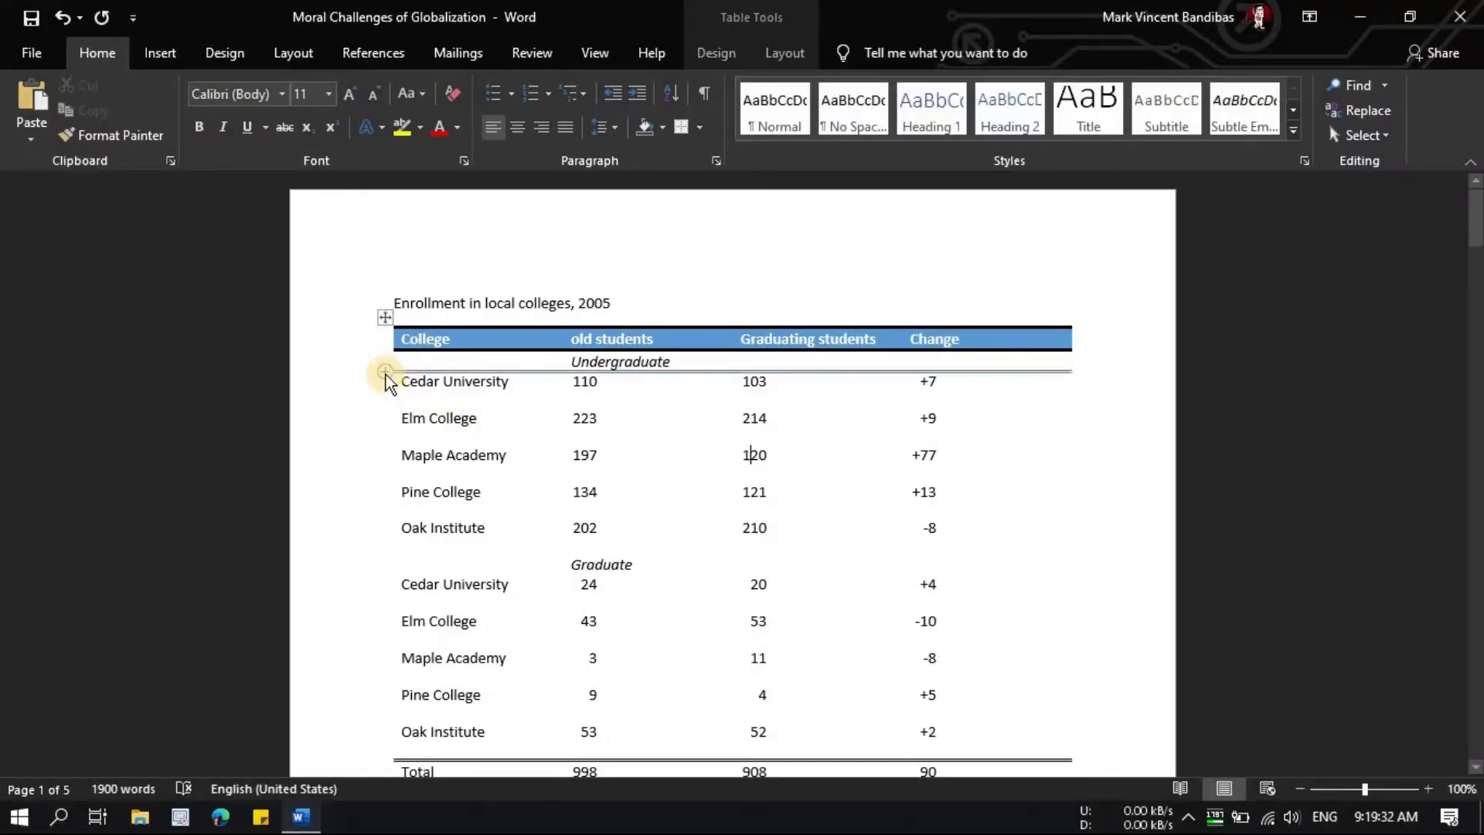
{"action": "left_click", "coordinate": [386, 374]}
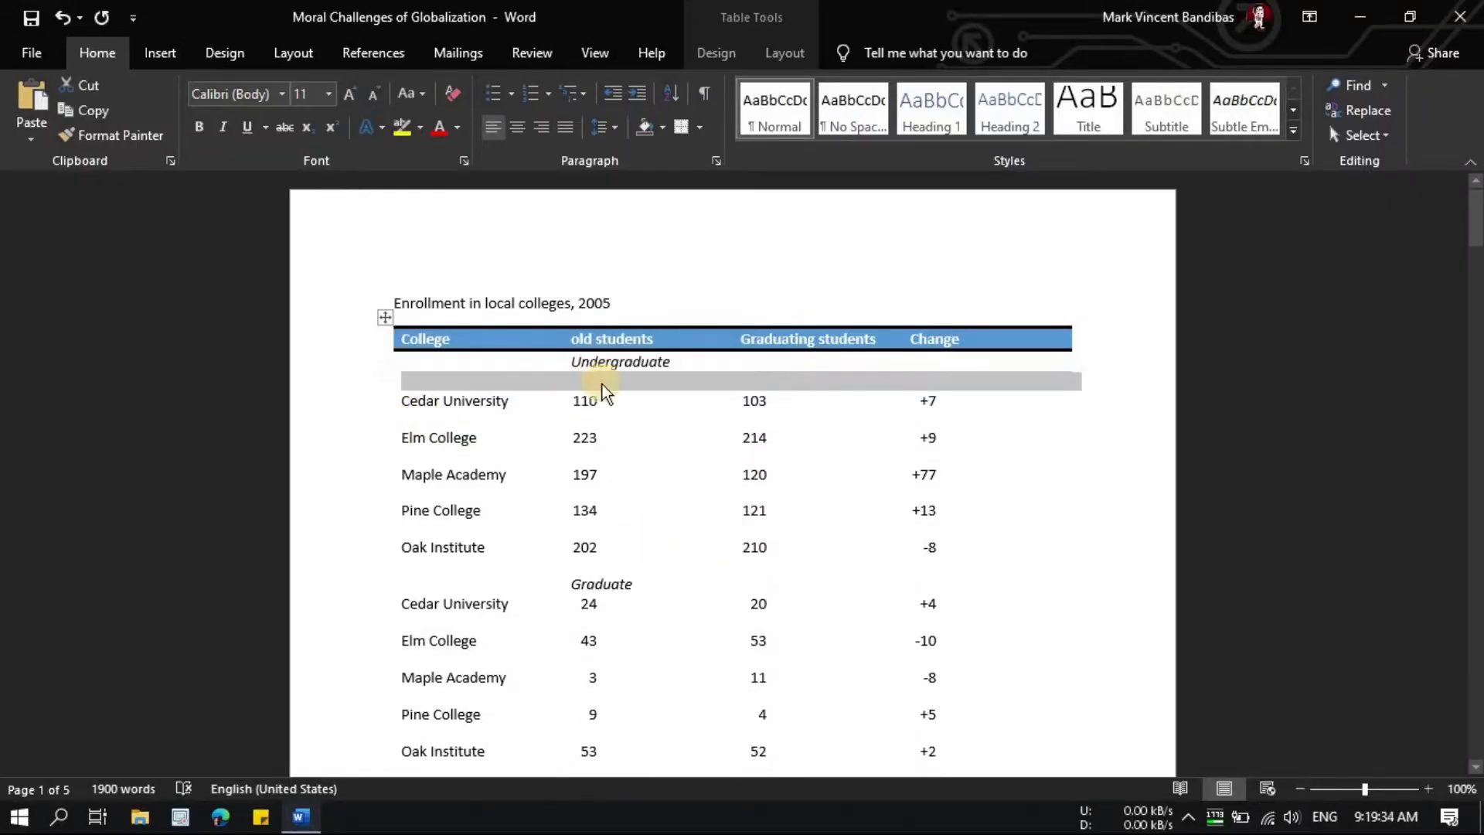
{"action": "left_click", "coordinate": [588, 381]}
{"action": "type", "text": "12"}
{"action": "left_click", "coordinate": [765, 381]}
{"action": "type", "text": "12"}
{"action": "left_click", "coordinate": [938, 386]}
{"action": "type", "text": "12"}
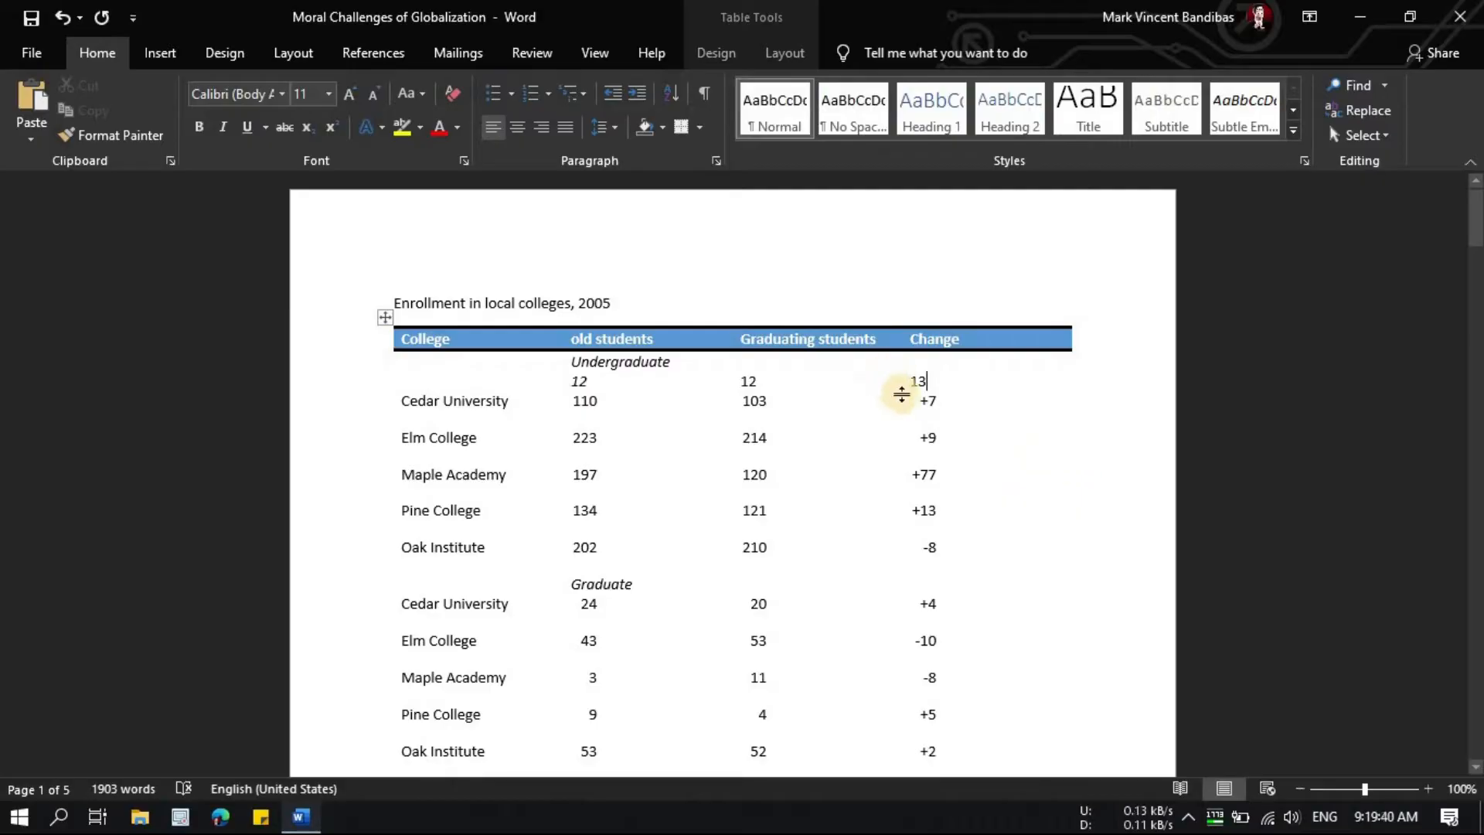
Step: Move the undergraduate Cedar University row down below Oak Institute, to the end of the Undergraduate section
{"action": "left_click", "coordinate": [921, 400]}
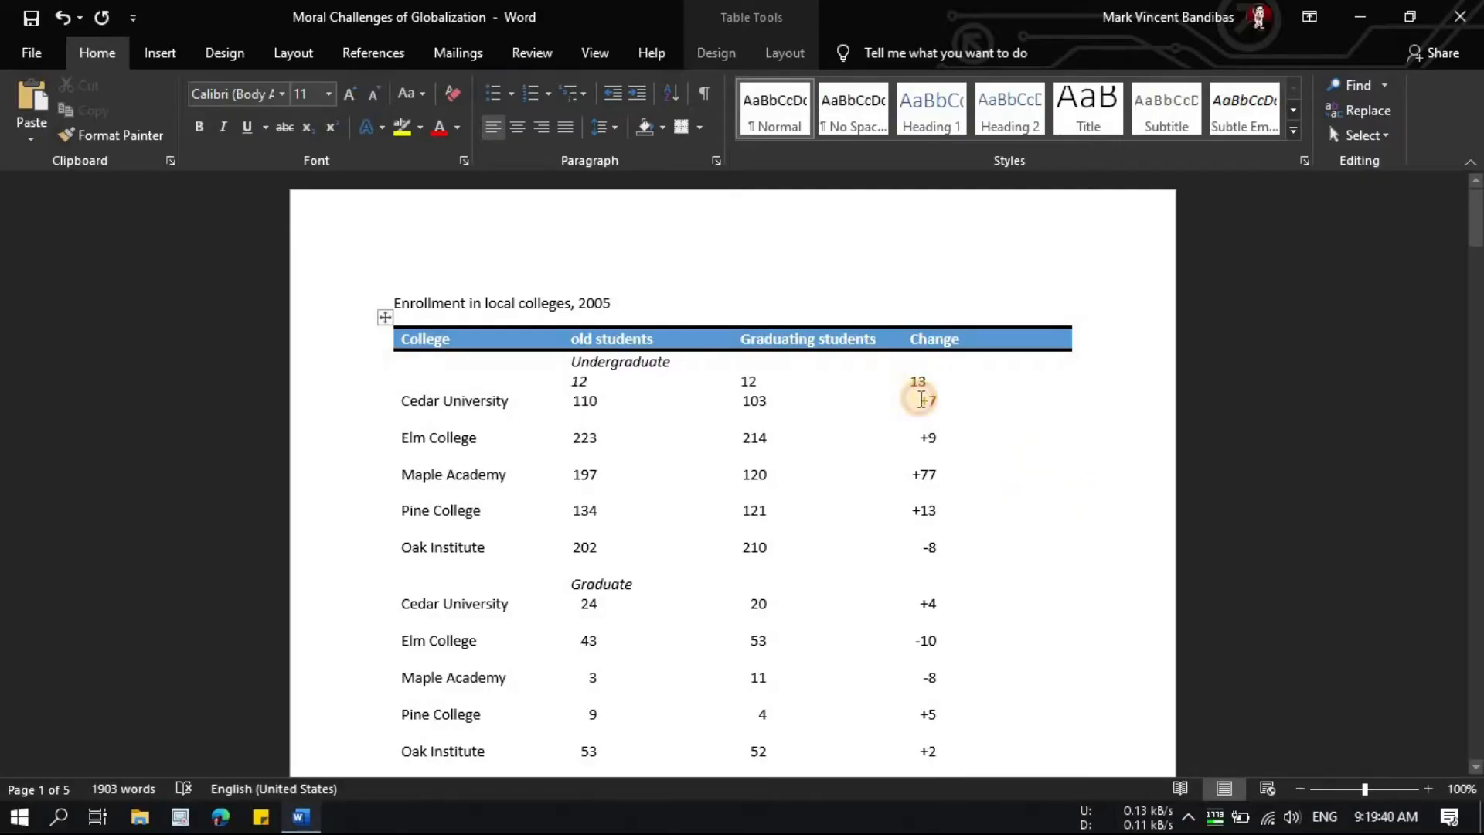
{"action": "left_click", "coordinate": [395, 404]}
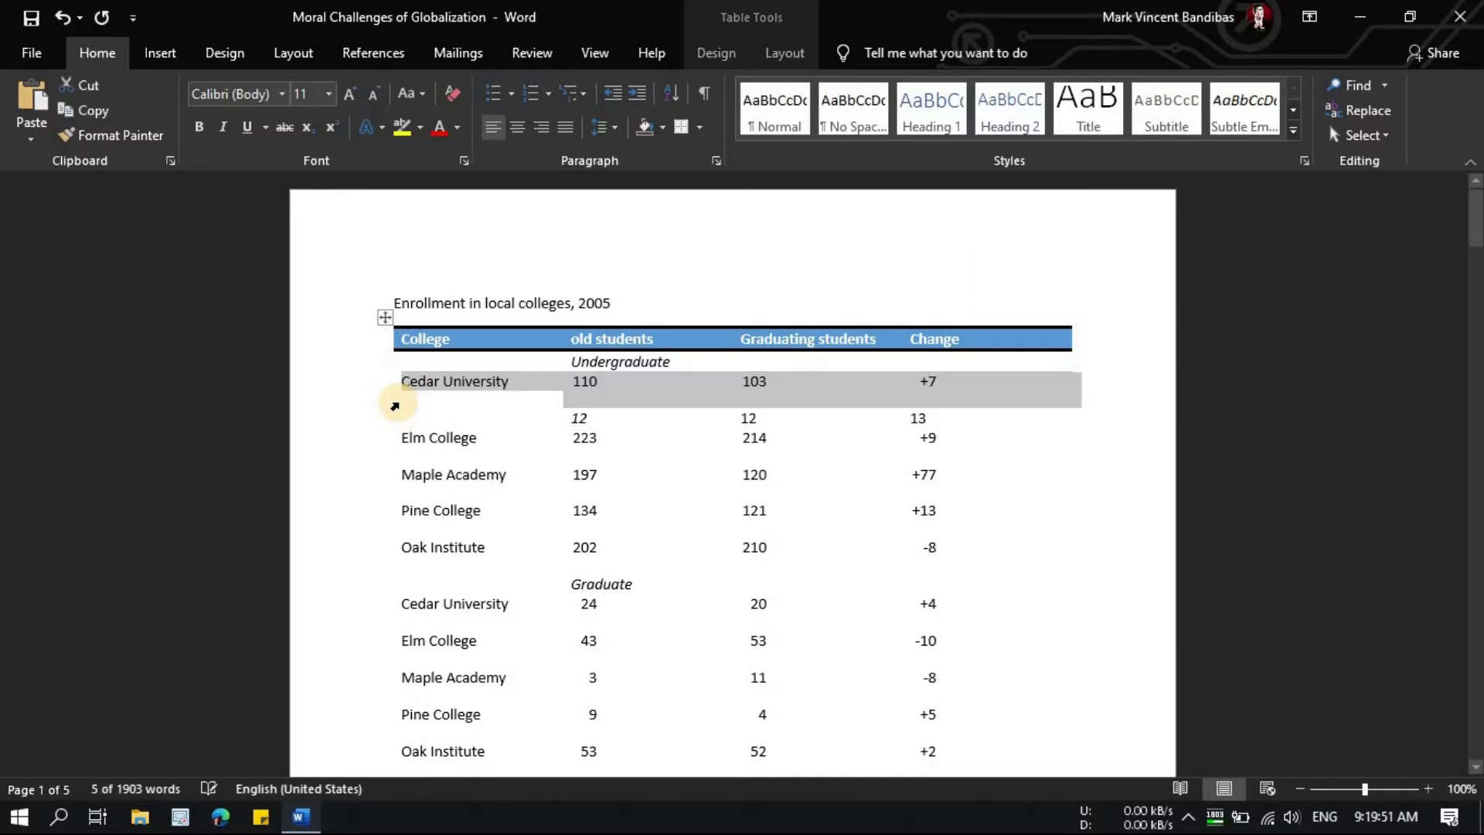
{"action": "key", "text": "alt+shift+Down"}
{"action": "key", "text": "alt+shift+Down"}
{"action": "key", "text": "alt+shift+Down"}
{"action": "key", "text": "alt+shift+Down"}
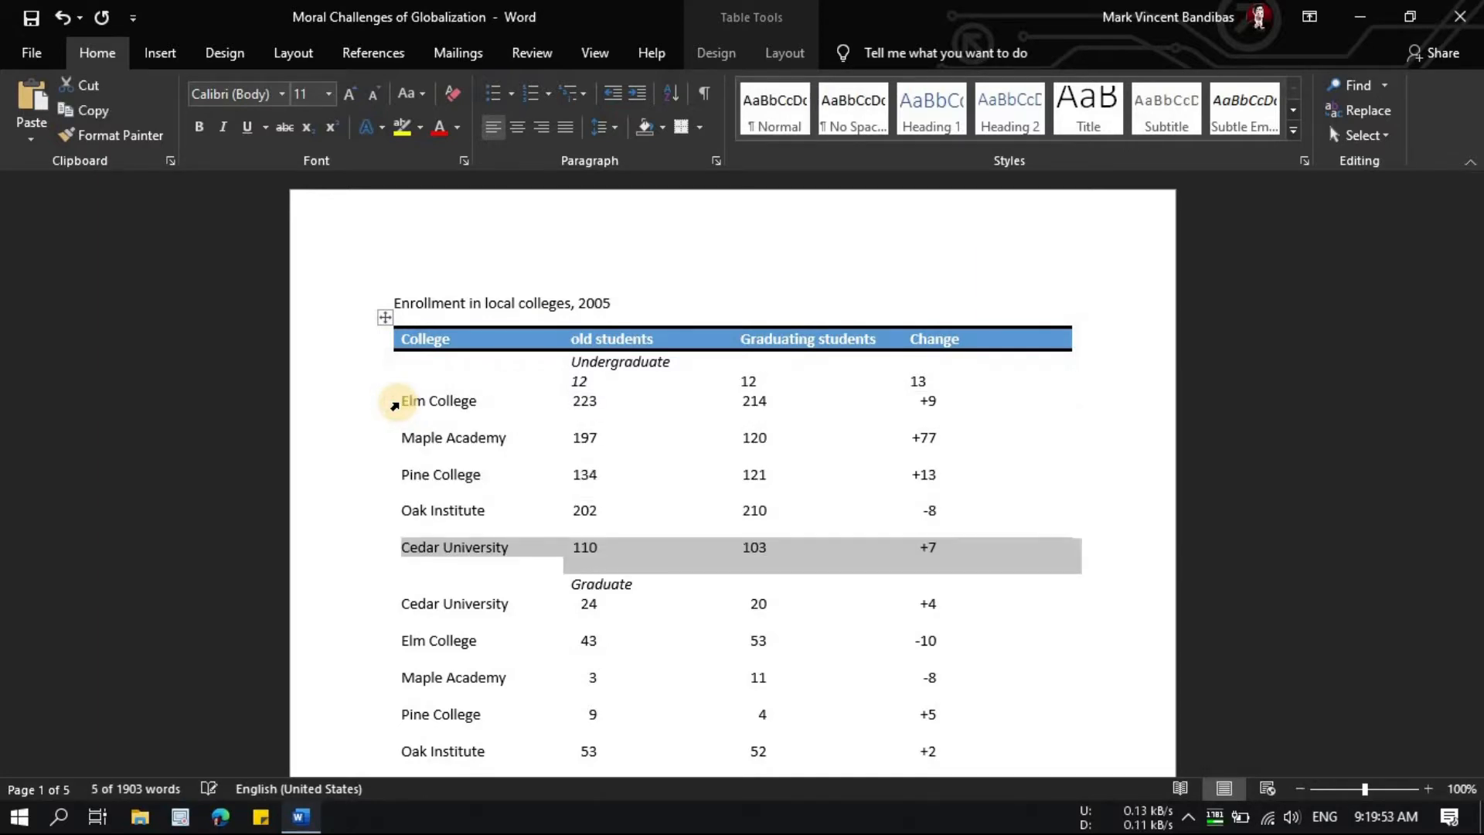
{"action": "scroll", "coordinate": [437, 543], "scroll_direction": "down", "scroll_amount": 1}
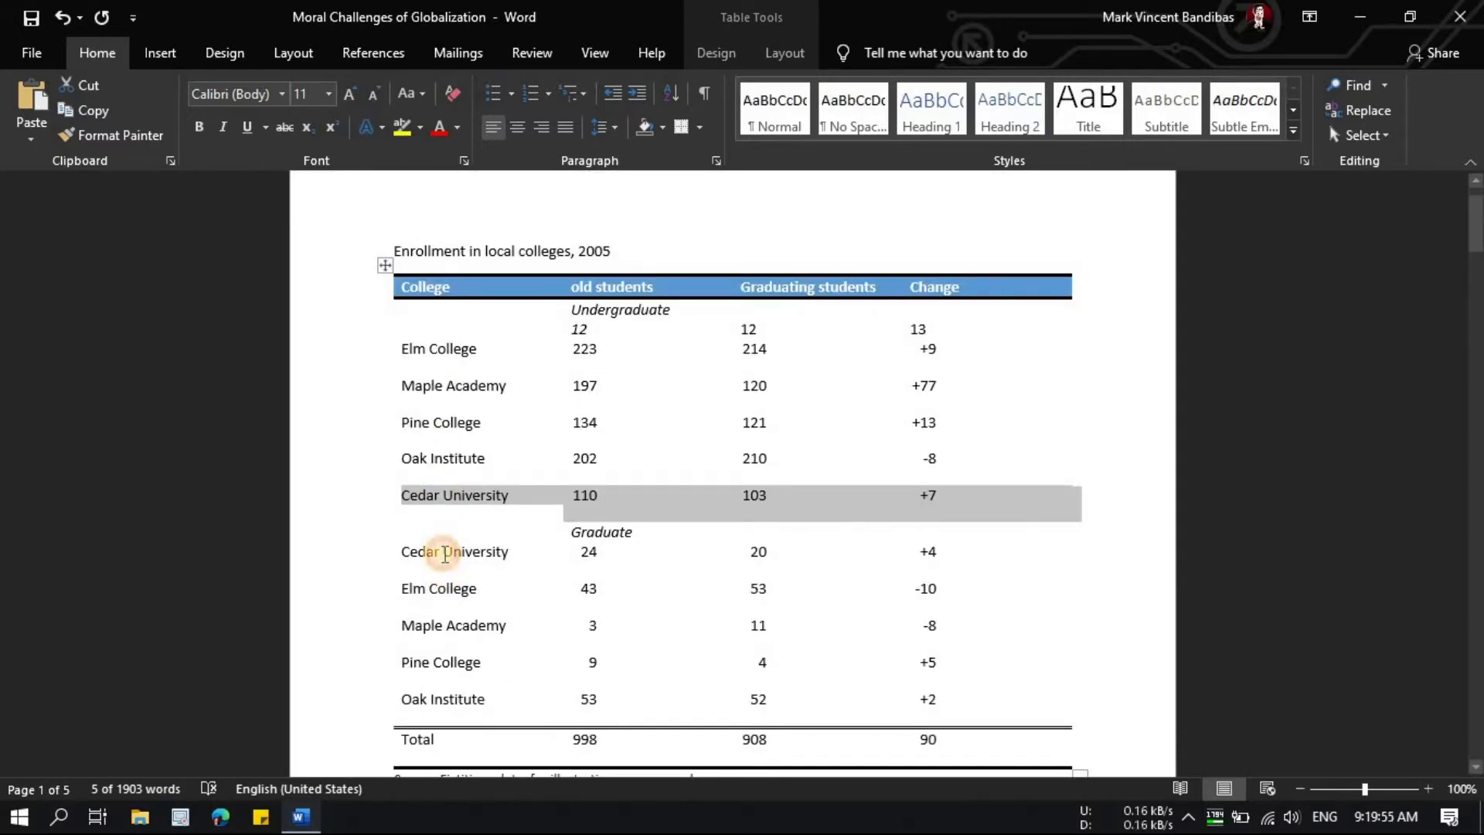
Step: Move the graduate Cedar University, Elm College and Pine College rows together up to just below the 12, 12, 13 row
{"action": "left_click", "coordinate": [445, 555]}
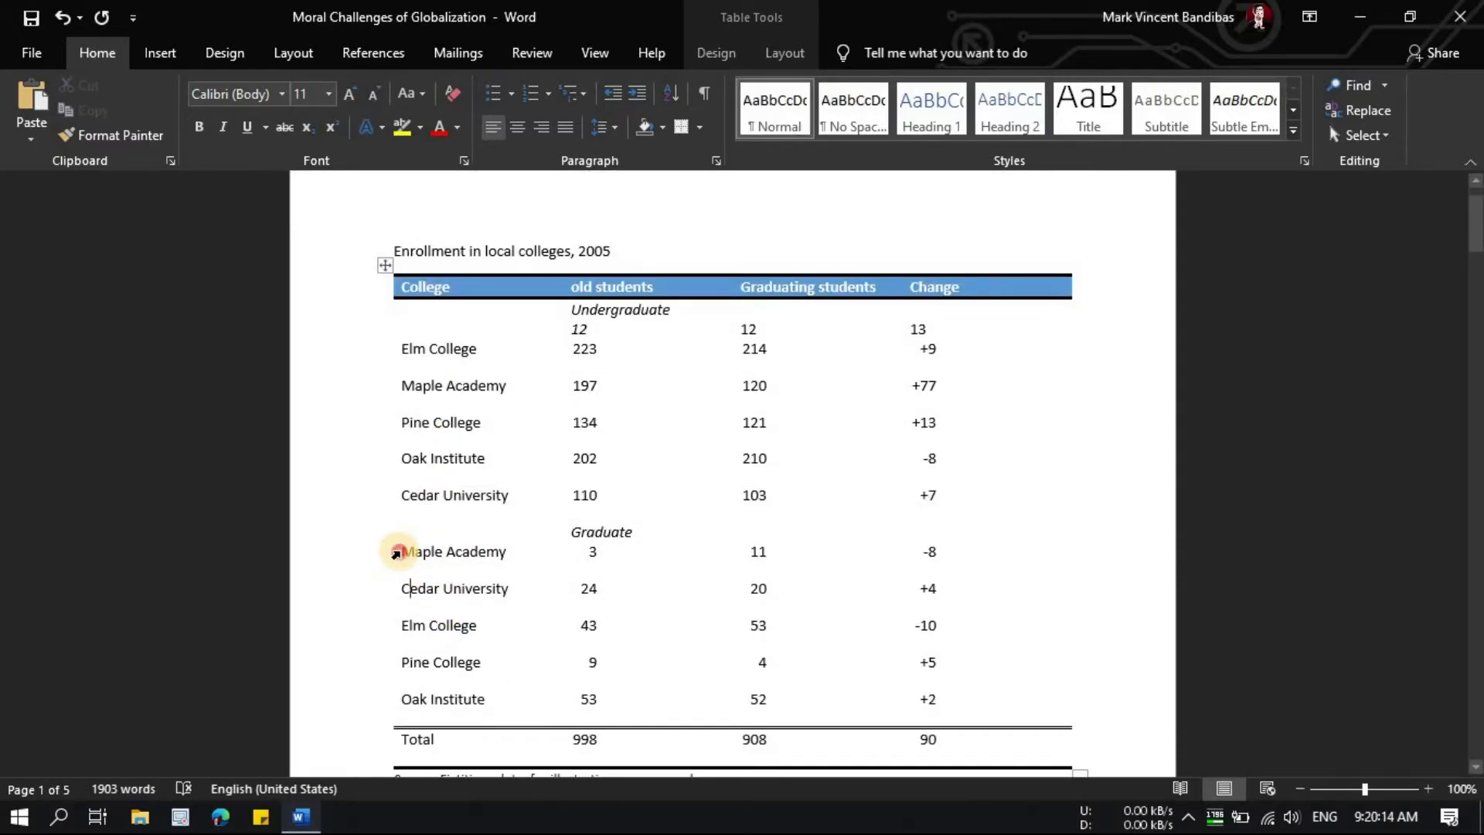
{"action": "left_click_drag", "start_coordinate": [399, 554], "coordinate": [400, 674]}
{"action": "key", "text": "alt+shift+Up"}
{"action": "key", "text": "alt+shift+Up"}
{"action": "key", "text": "alt+shift+Up"}
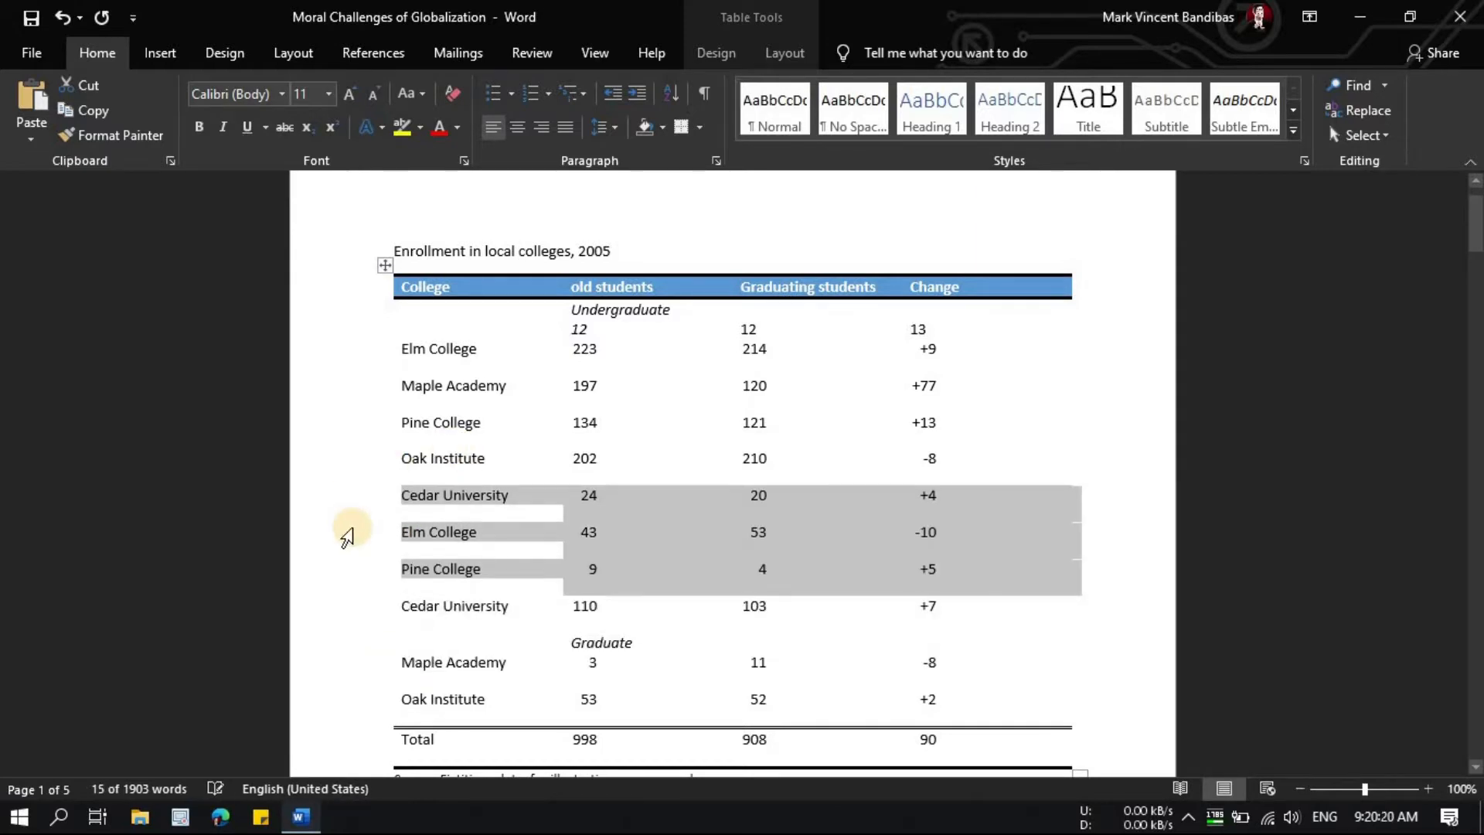
{"action": "key", "text": "alt+shift+Up"}
{"action": "key", "text": "alt+shift+Up"}
{"action": "key", "text": "alt+shift+Up"}
{"action": "key", "text": "alt+shift+Up"}
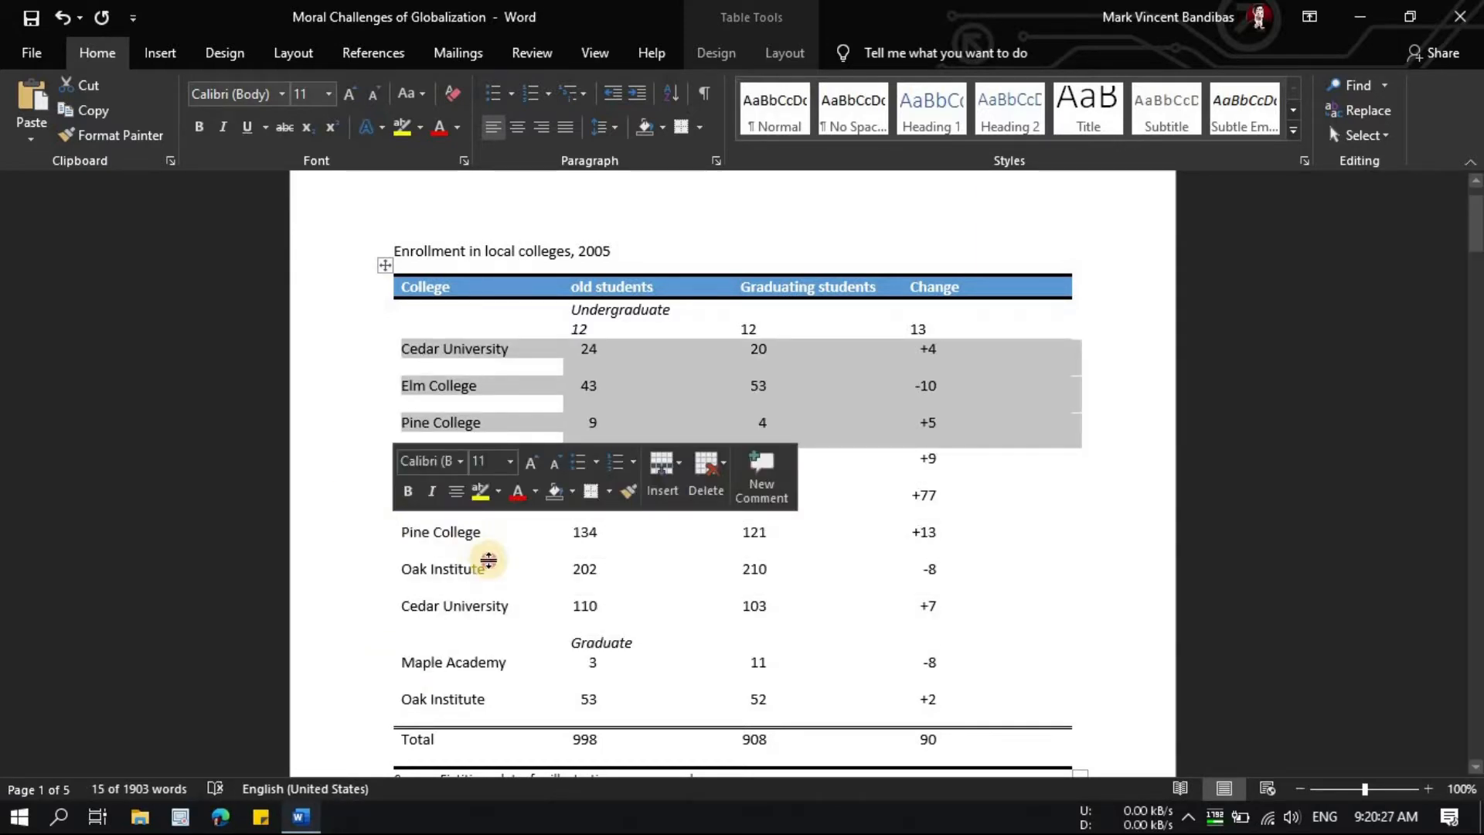
{"action": "left_click", "coordinate": [397, 244]}
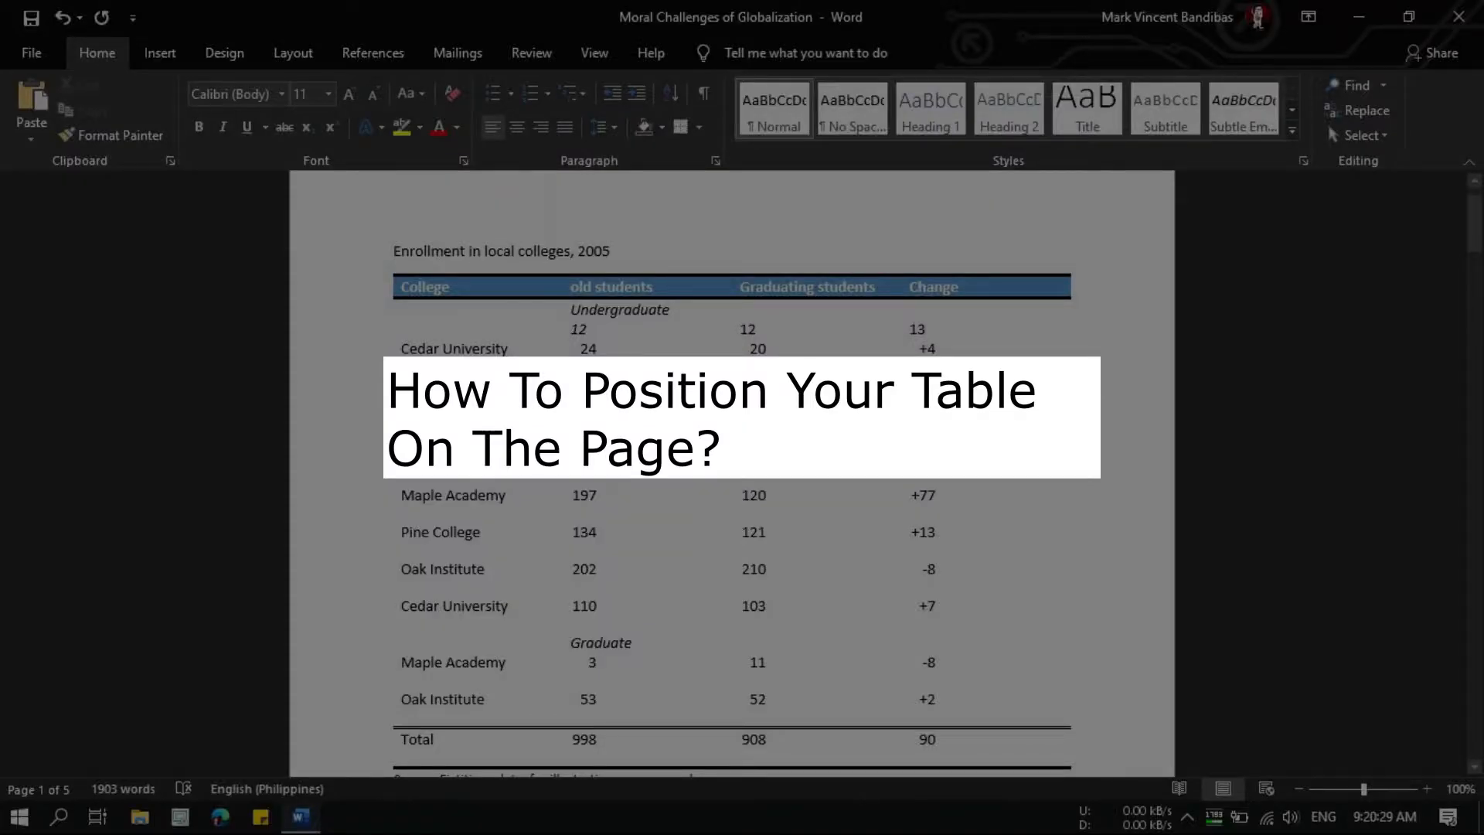
Step: Add blank lines below the table's source note and insert an empty table with 3 columns and 8 rows there
{"action": "scroll", "coordinate": [824, 563], "scroll_direction": "down", "scroll_amount": 5}
{"action": "left_click", "coordinate": [822, 554]}
{"action": "key", "text": "Return"}
{"action": "key", "text": "Return"}
{"action": "left_click", "coordinate": [160, 53]}
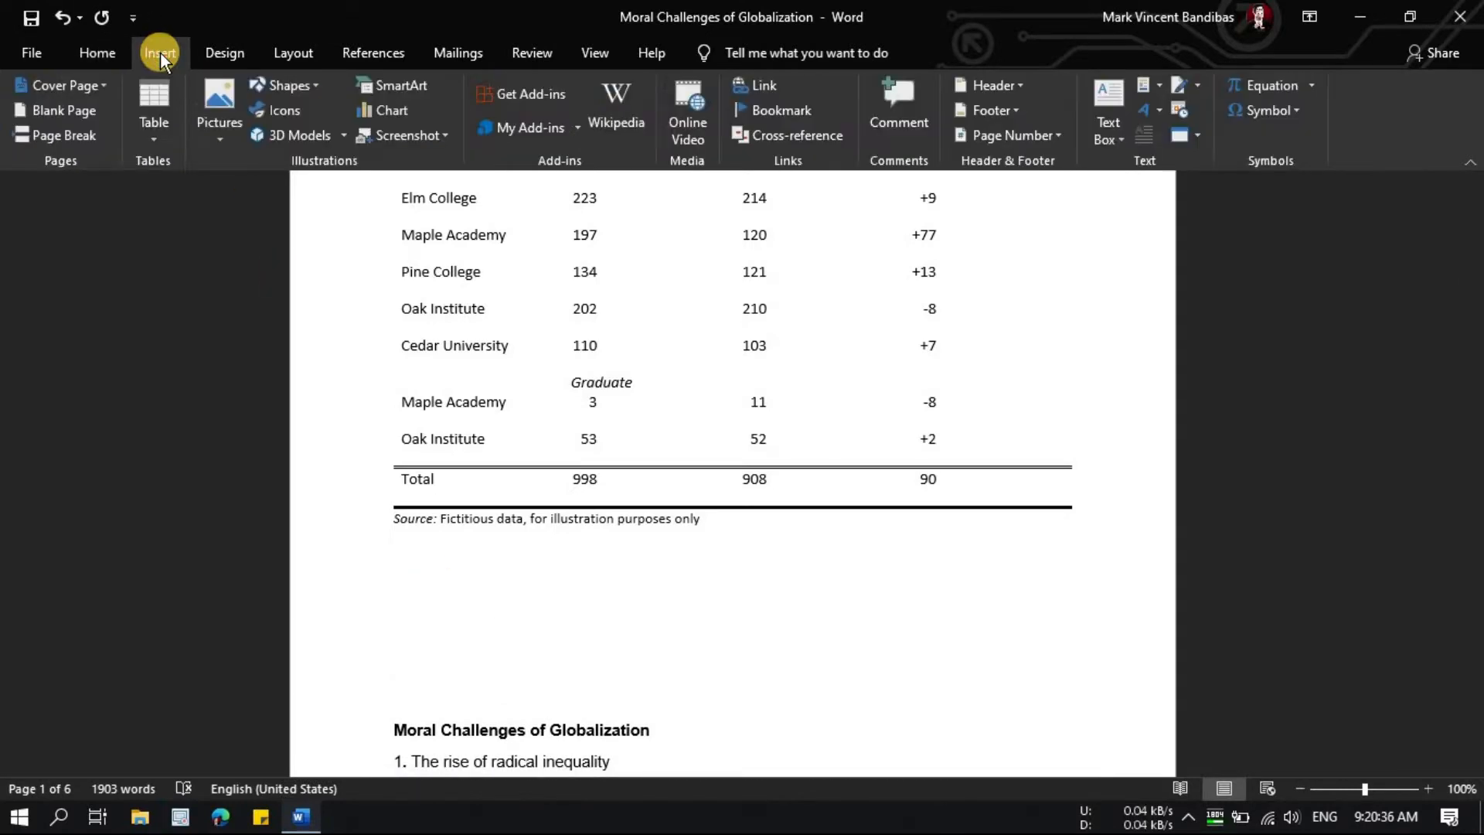
{"action": "left_click", "coordinate": [152, 136]}
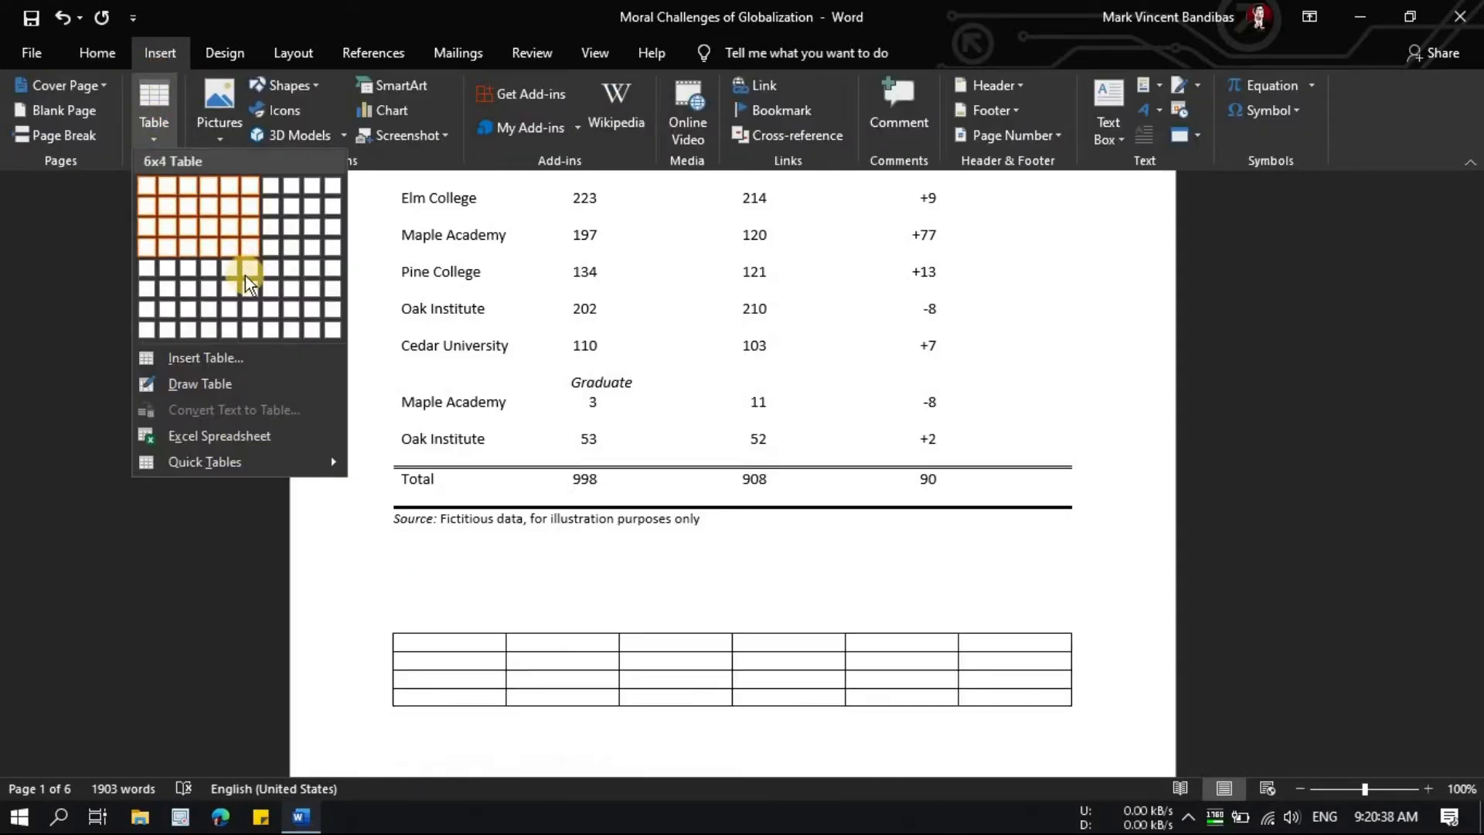
{"action": "left_click", "coordinate": [193, 330]}
{"action": "scroll", "coordinate": [583, 570], "scroll_direction": "down", "scroll_amount": 5}
{"action": "left_click", "coordinate": [568, 538]}
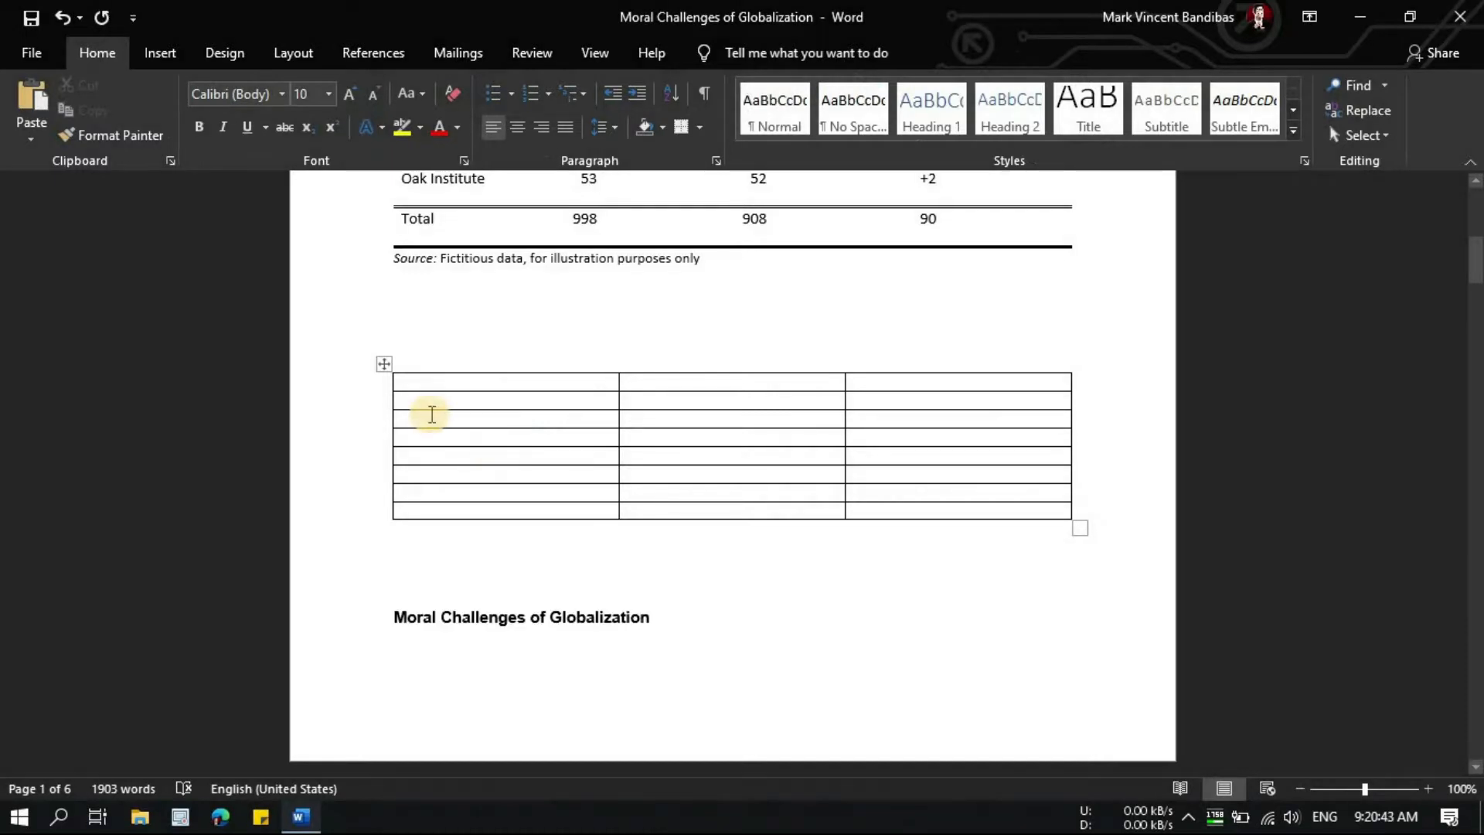
Step: Set the alignment of the whole empty table to Center in its table properties
{"action": "left_click", "coordinate": [385, 366]}
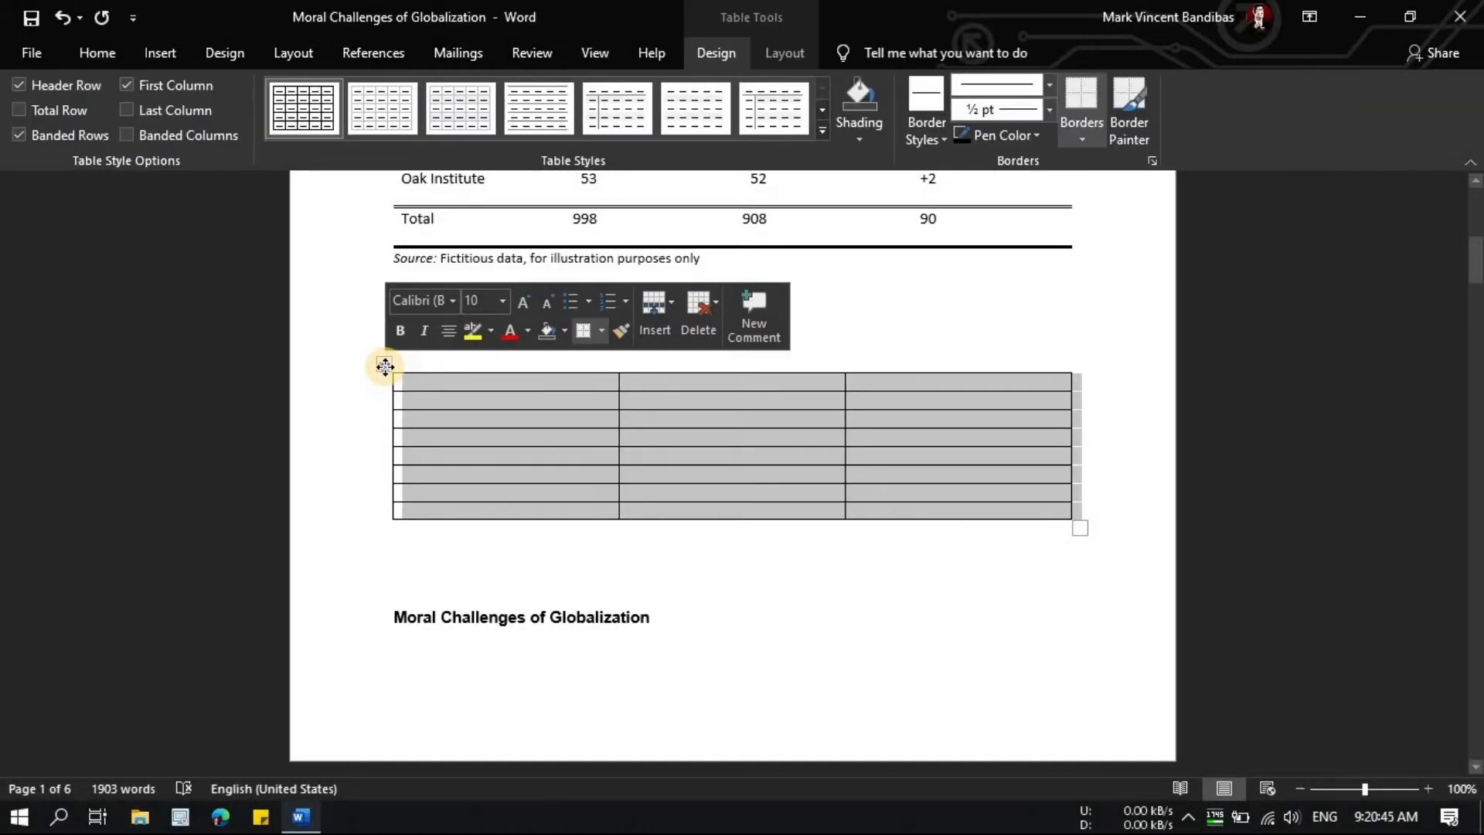
{"action": "right_click", "coordinate": [386, 368]}
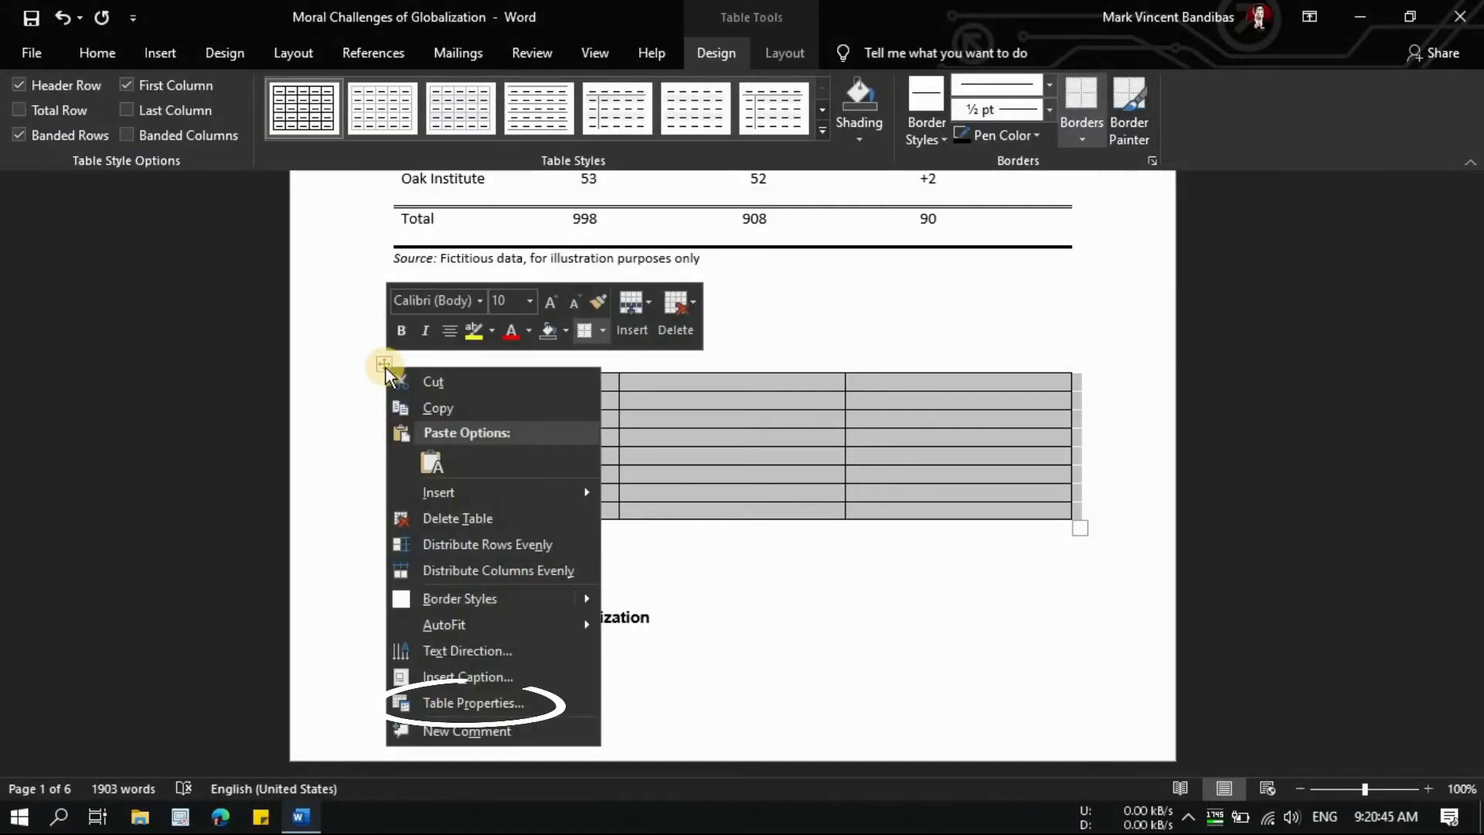
{"action": "left_click", "coordinate": [468, 703]}
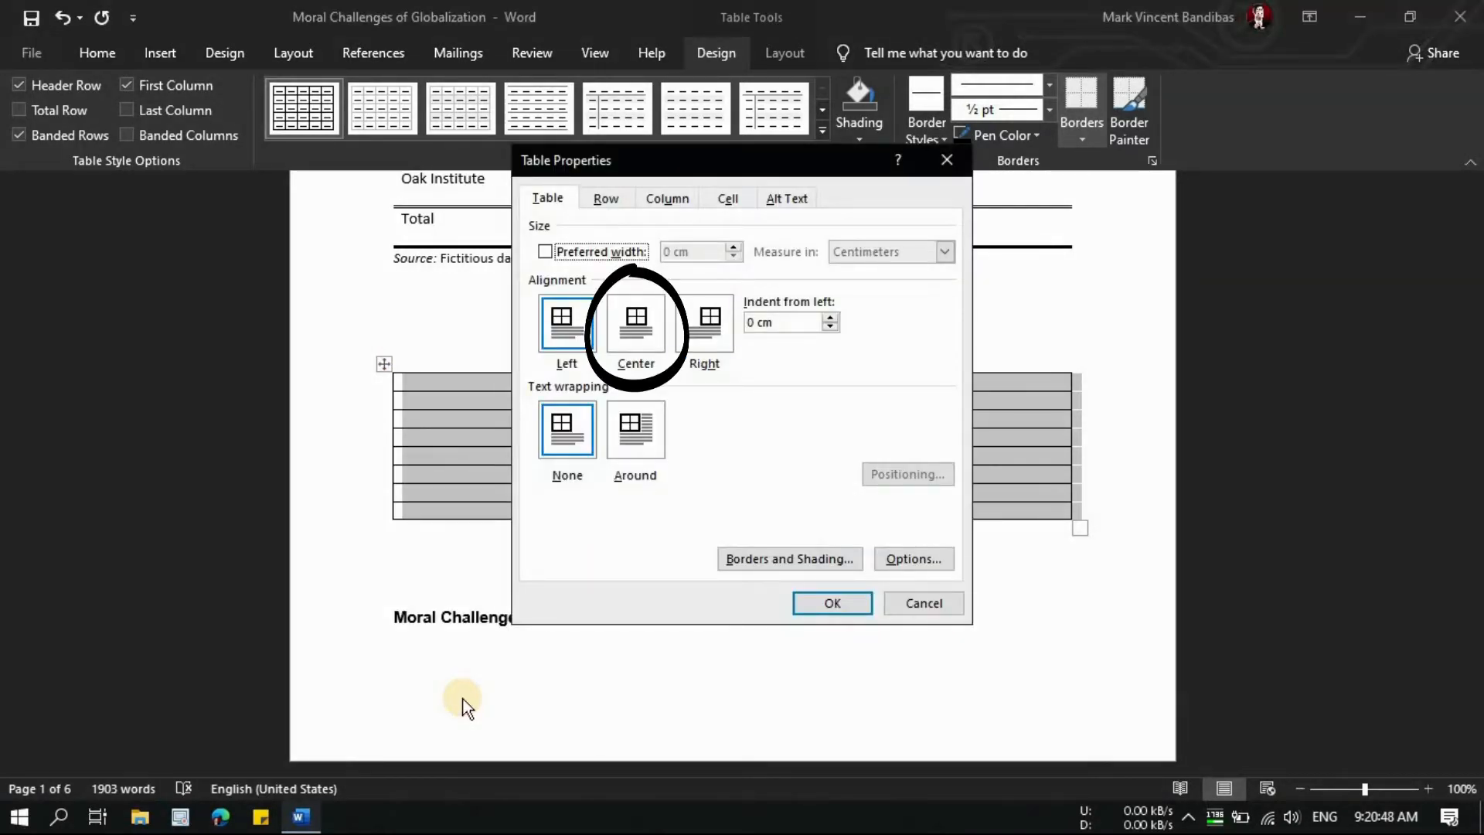
{"action": "left_click", "coordinate": [635, 332]}
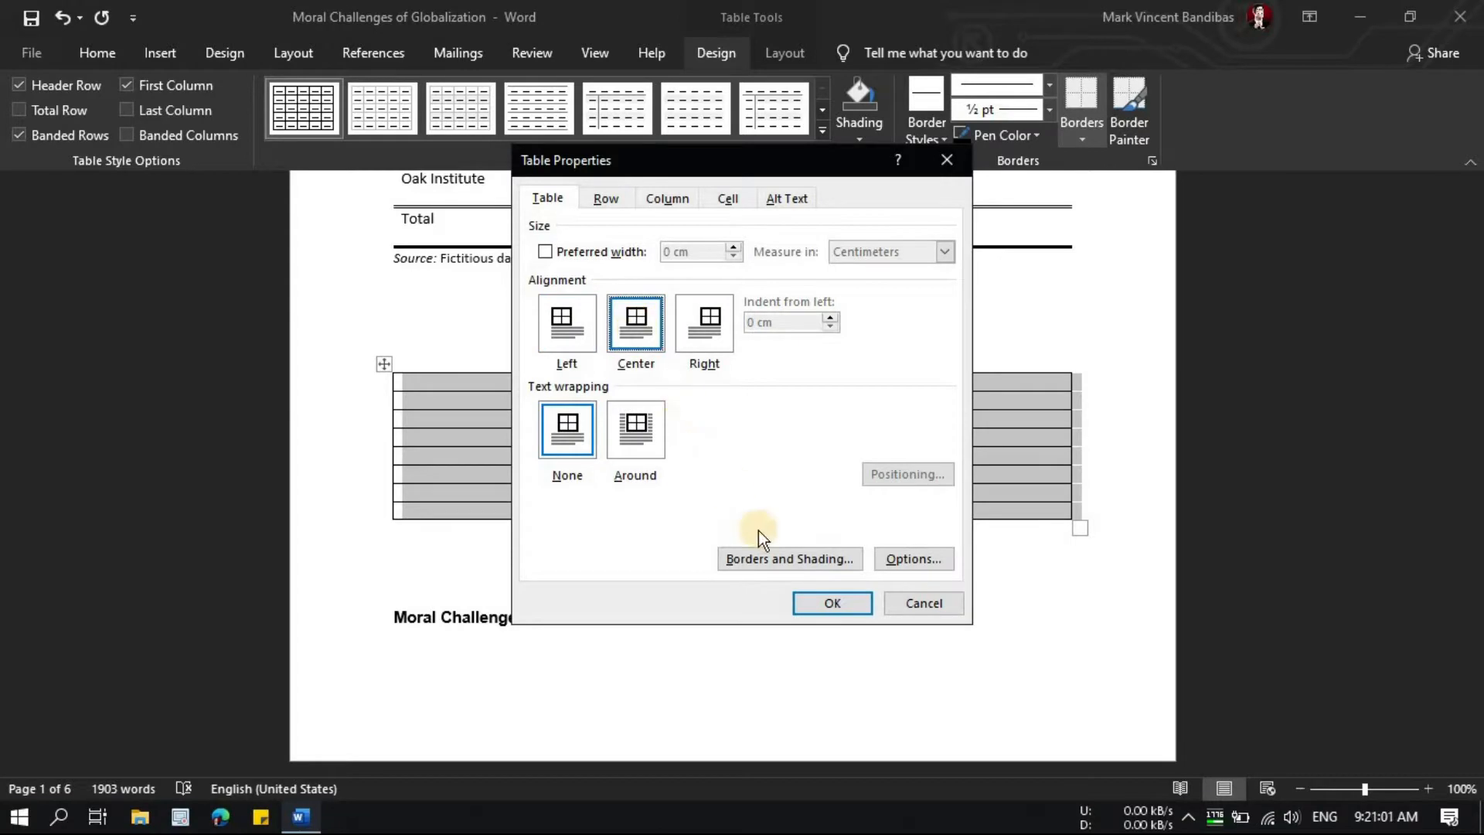
{"action": "left_click", "coordinate": [829, 603]}
{"action": "left_click", "coordinate": [734, 487]}
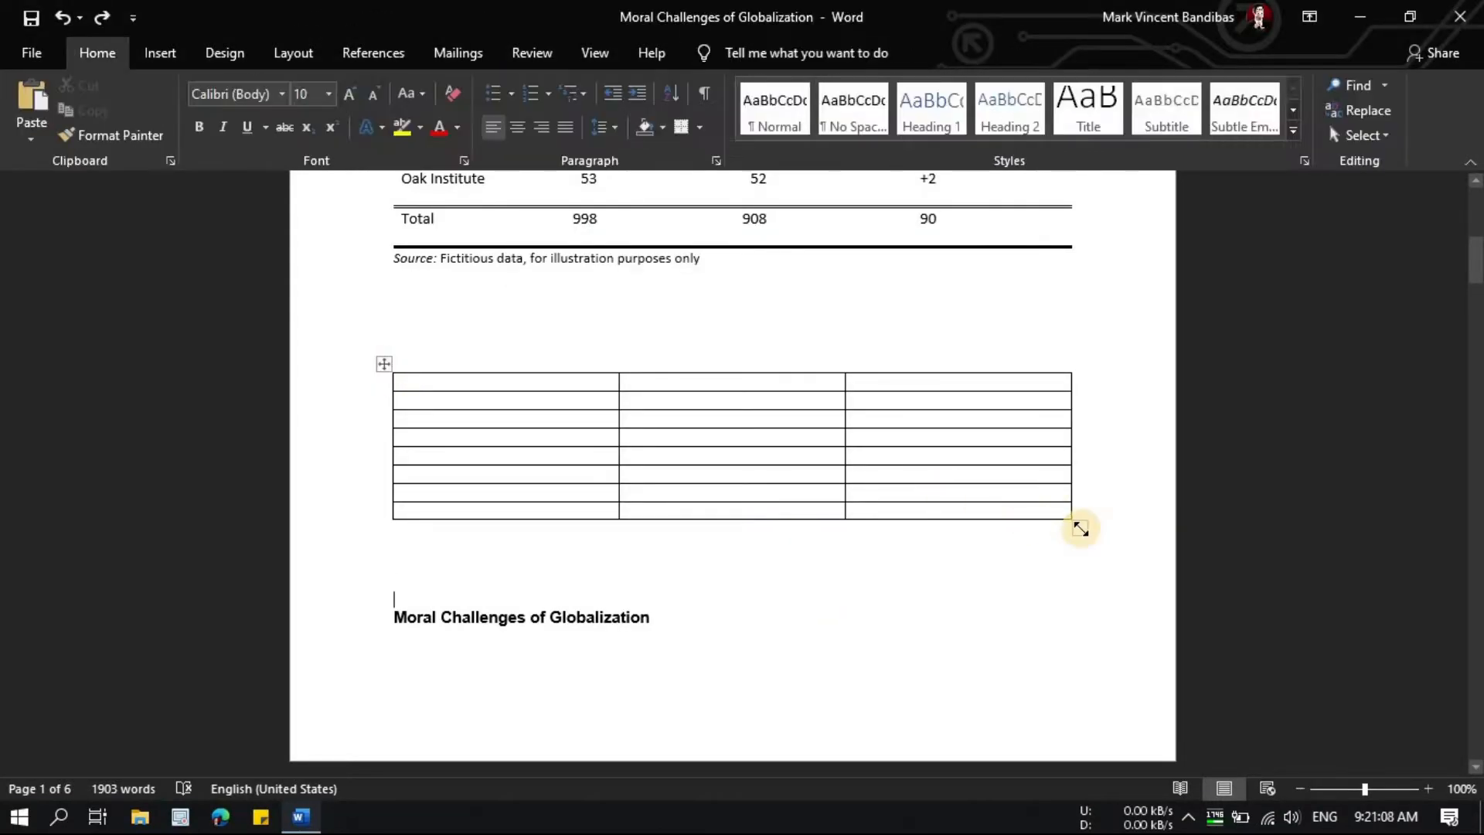
Step: Shrink the empty table from its lower-right corner and set its text wrapping to Around
{"action": "left_click_drag", "start_coordinate": [1080, 528], "coordinate": [742, 398]}
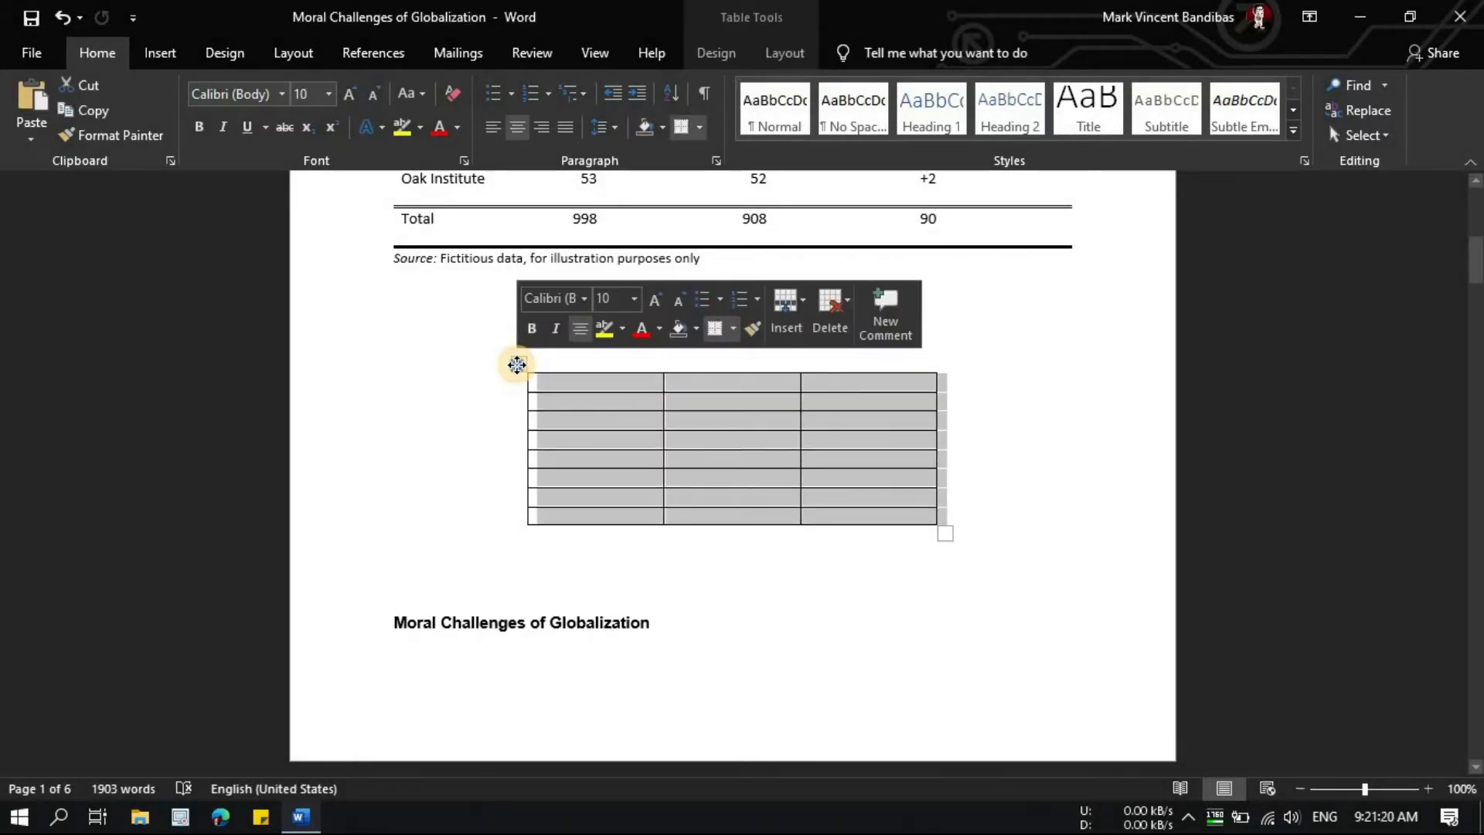
{"action": "right_click", "coordinate": [520, 370]}
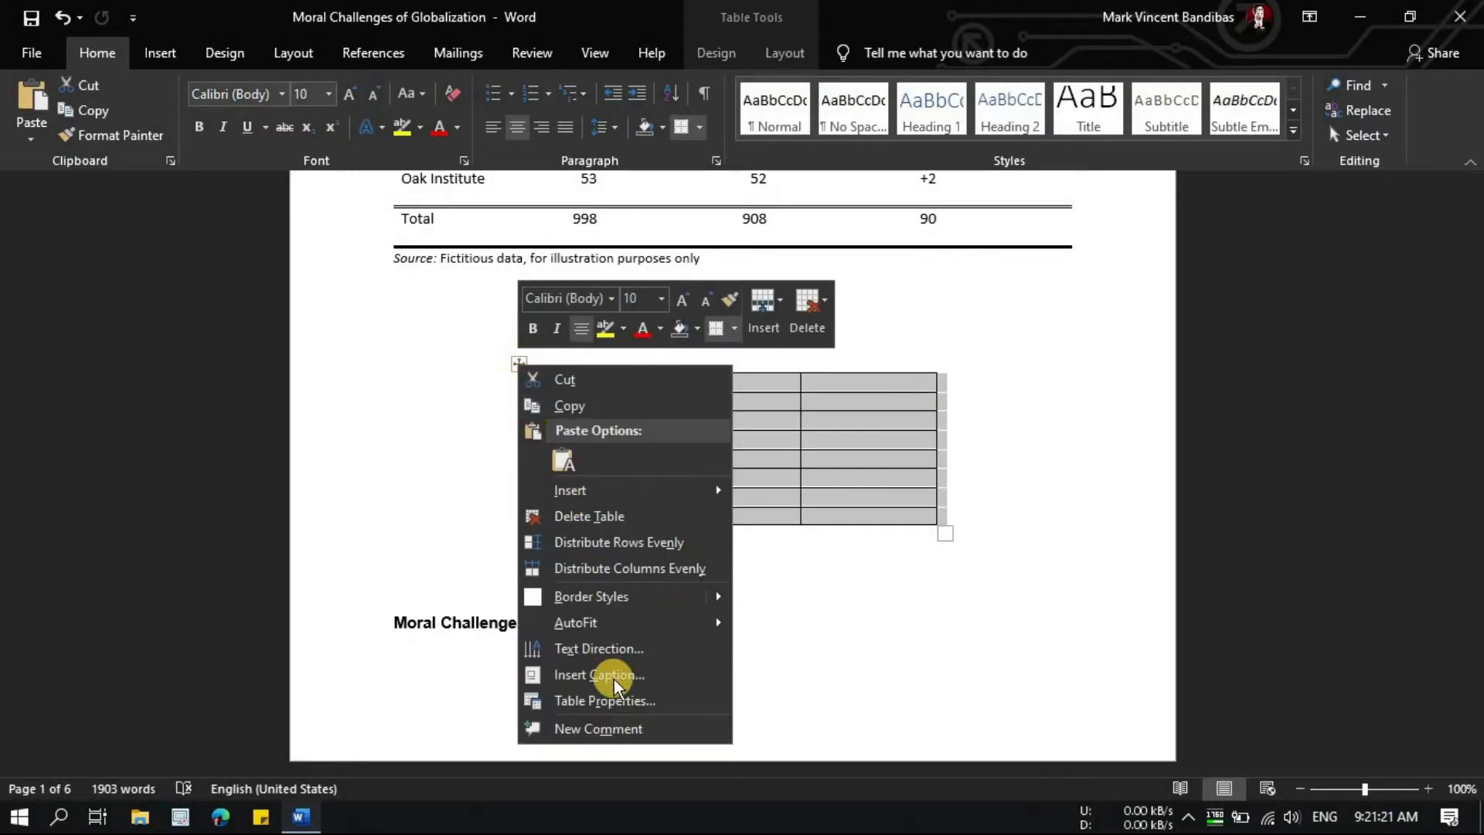
{"action": "left_click", "coordinate": [624, 702]}
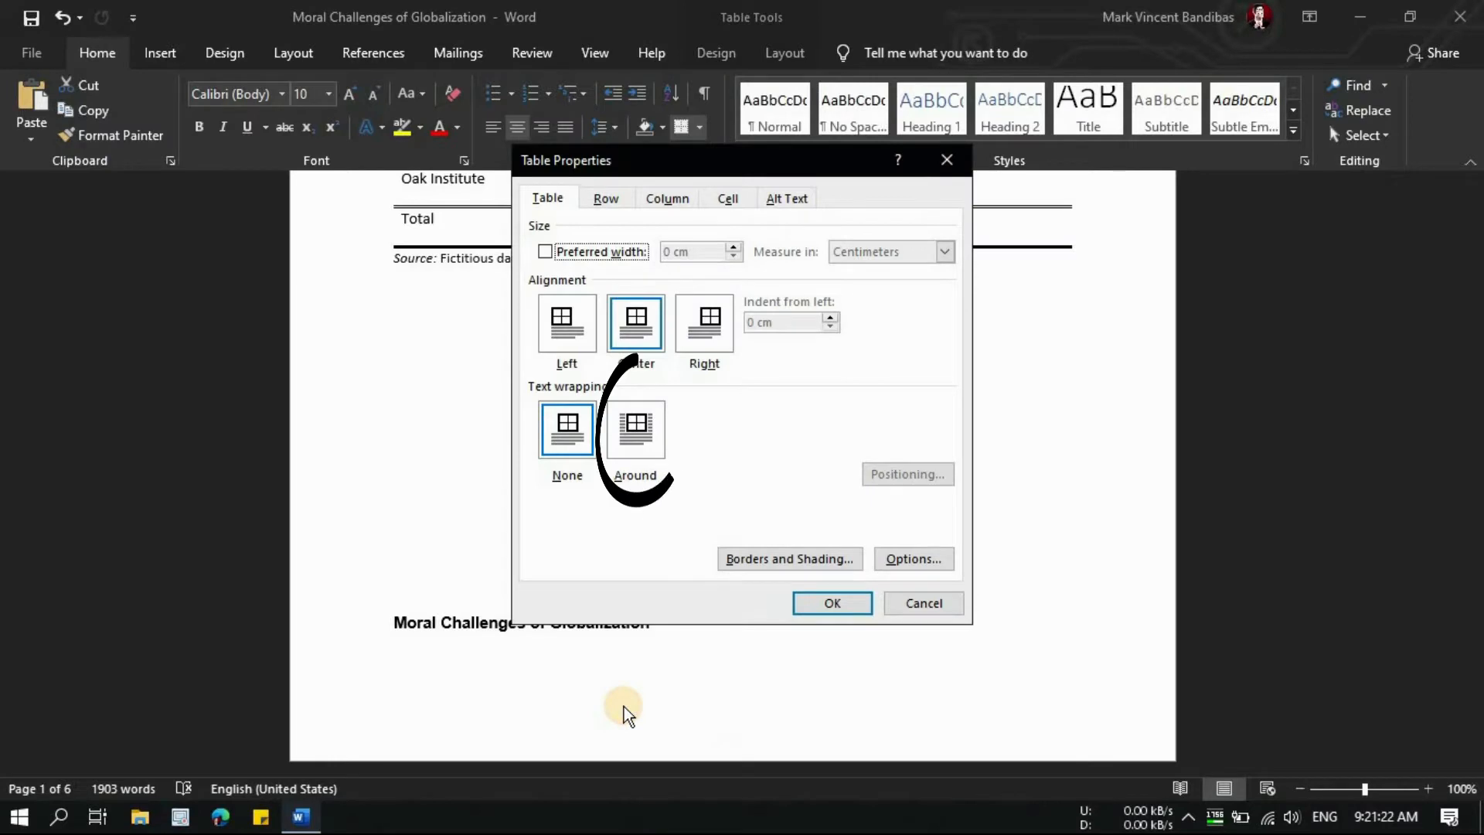
{"action": "left_click", "coordinate": [641, 440]}
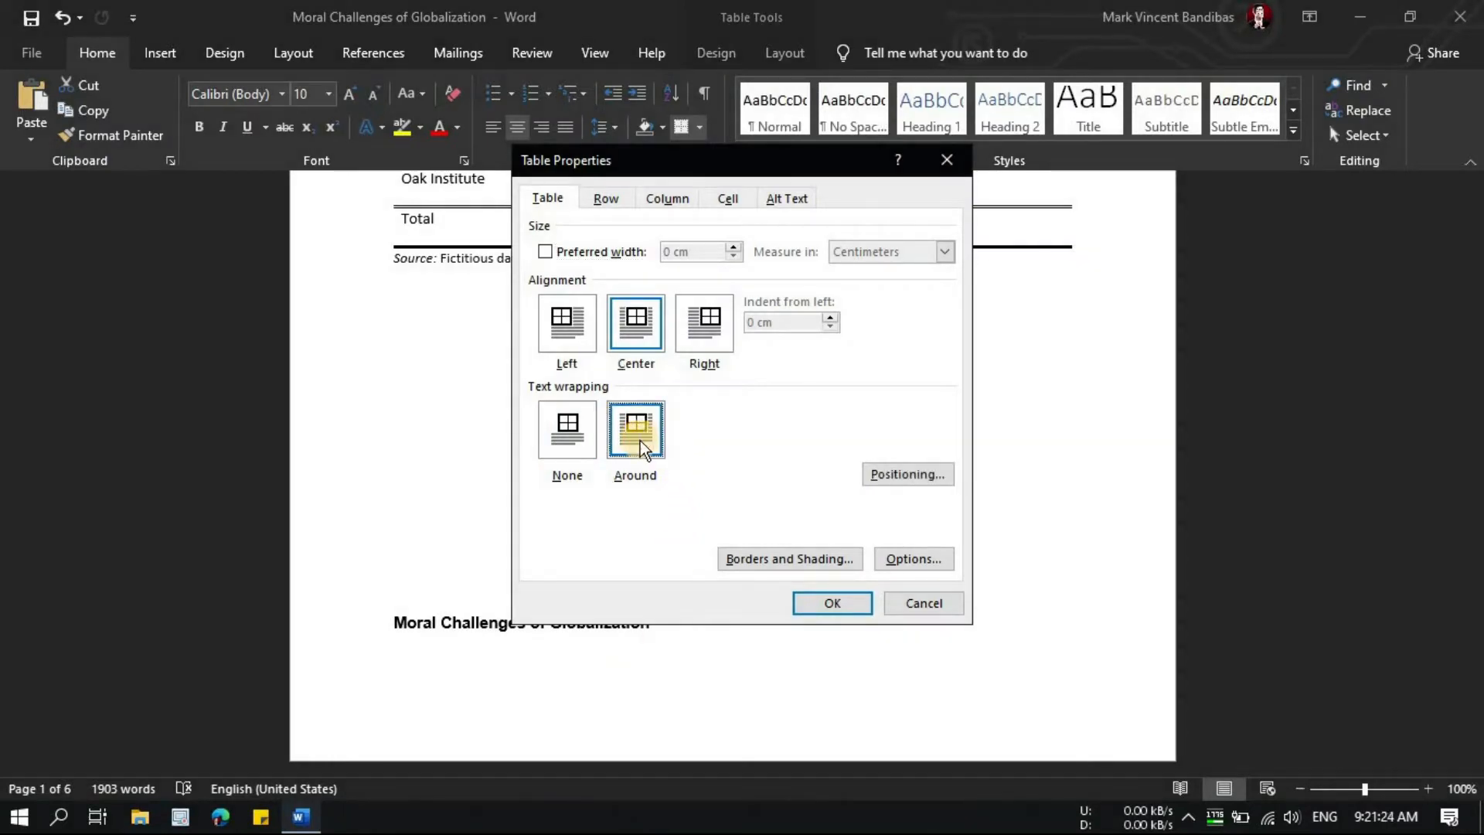
{"action": "left_click", "coordinate": [841, 606]}
{"action": "scroll", "coordinate": [846, 610], "scroll_direction": "down", "scroll_amount": 3}
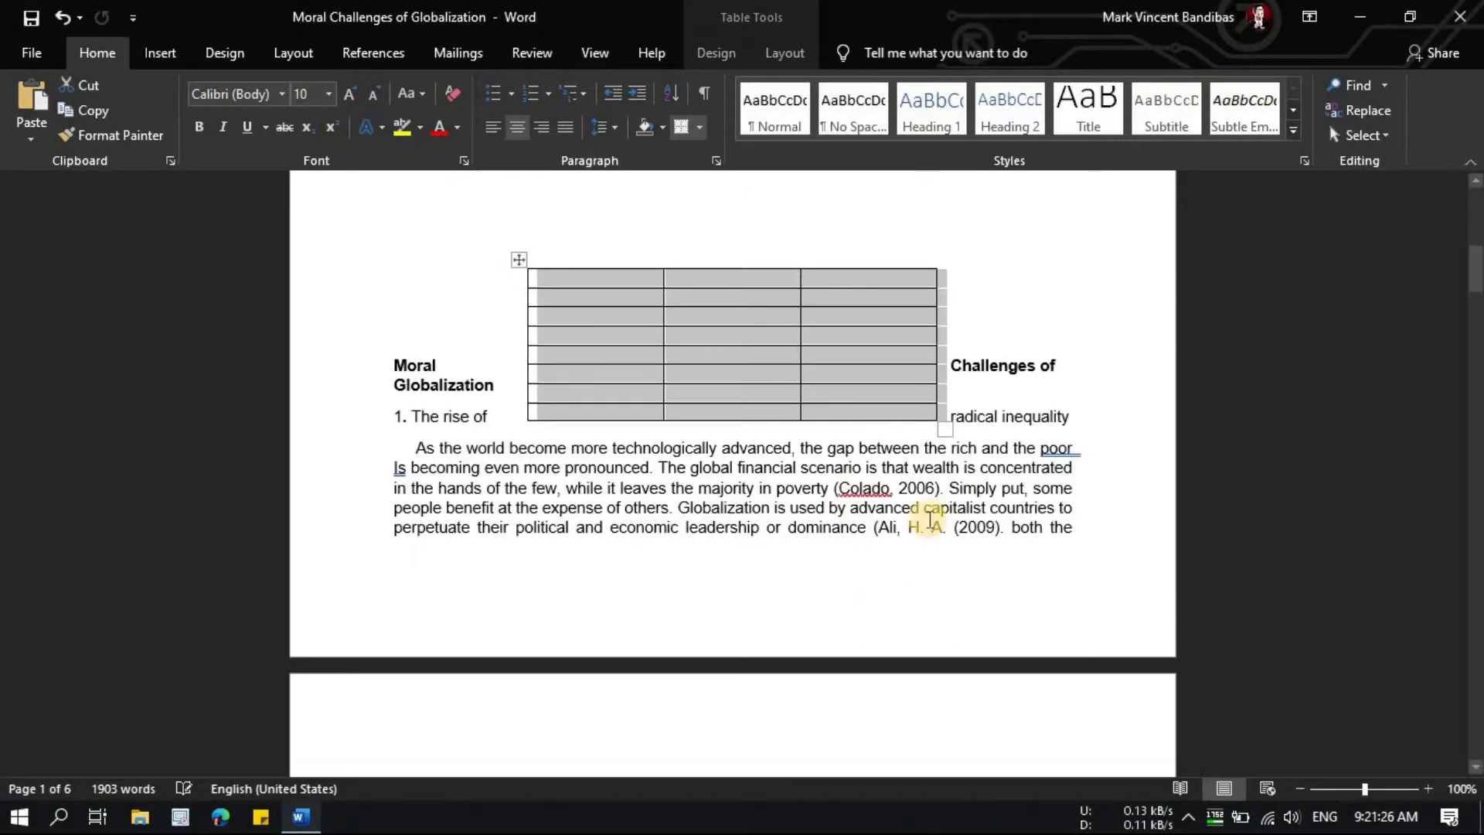
{"action": "left_click", "coordinate": [918, 431]}
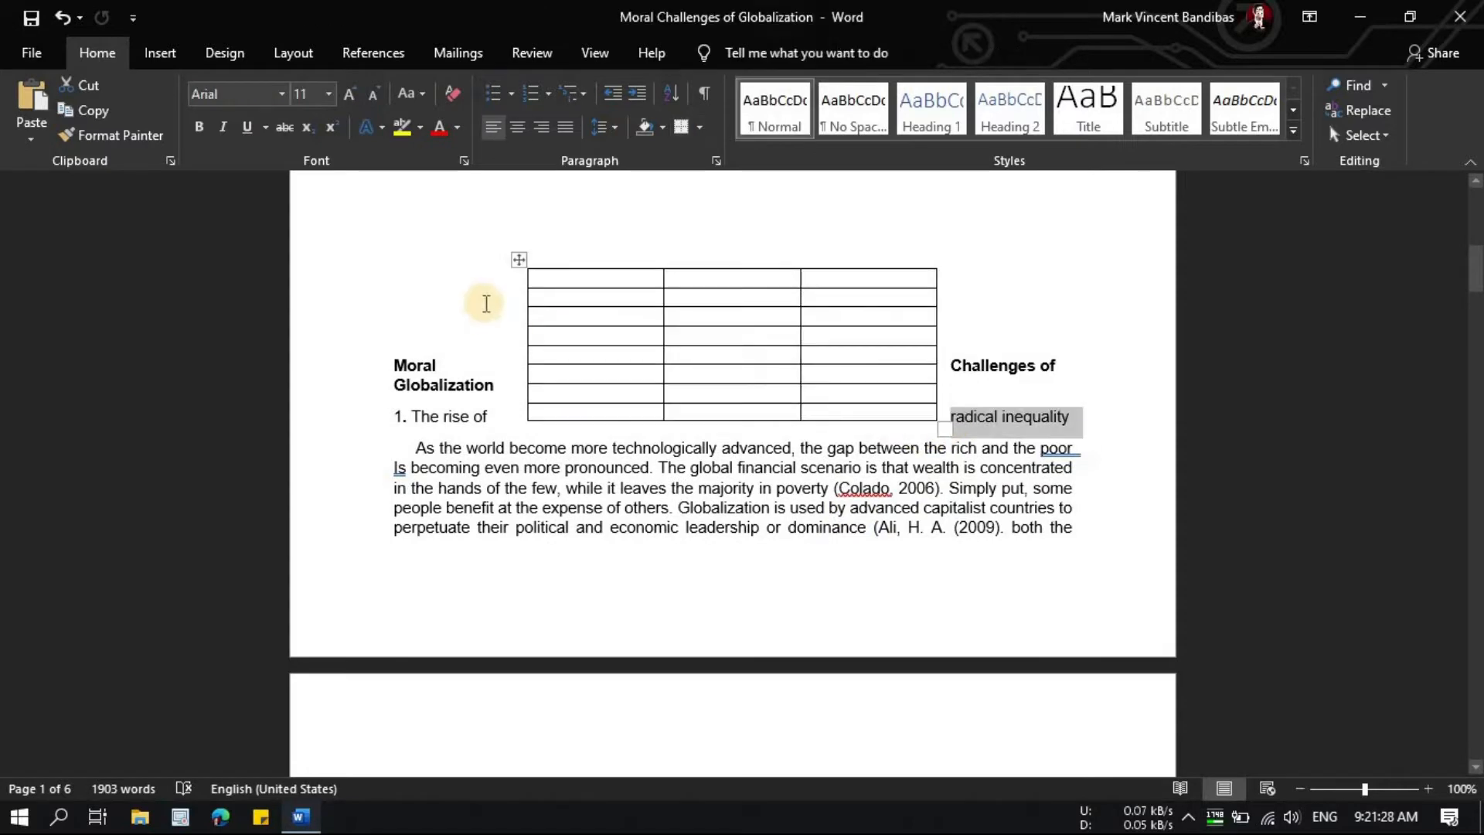
Step: Reposition the empty table further down the page so that the heading and body text wrap around it
{"action": "left_click_drag", "start_coordinate": [518, 258], "coordinate": [519, 397]}
{"action": "scroll", "coordinate": [528, 424], "scroll_direction": "down", "scroll_amount": 4}
{"action": "left_click_drag", "start_coordinate": [518, 243], "coordinate": [537, 695]}
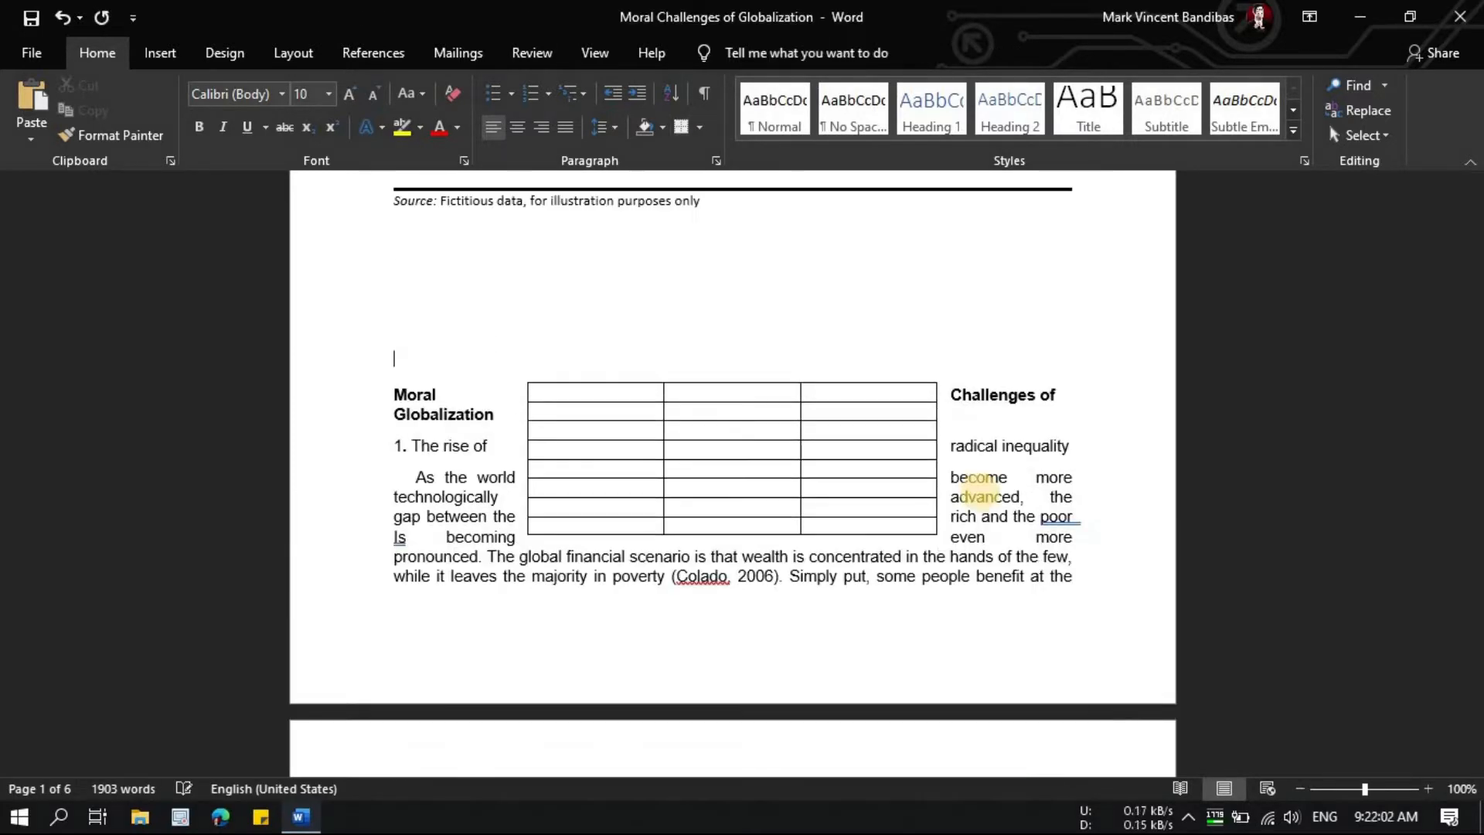
{"action": "scroll", "coordinate": [981, 480], "scroll_direction": "down", "scroll_amount": 3}
{"action": "scroll", "coordinate": [980, 483], "scroll_direction": "up", "scroll_amount": 1}
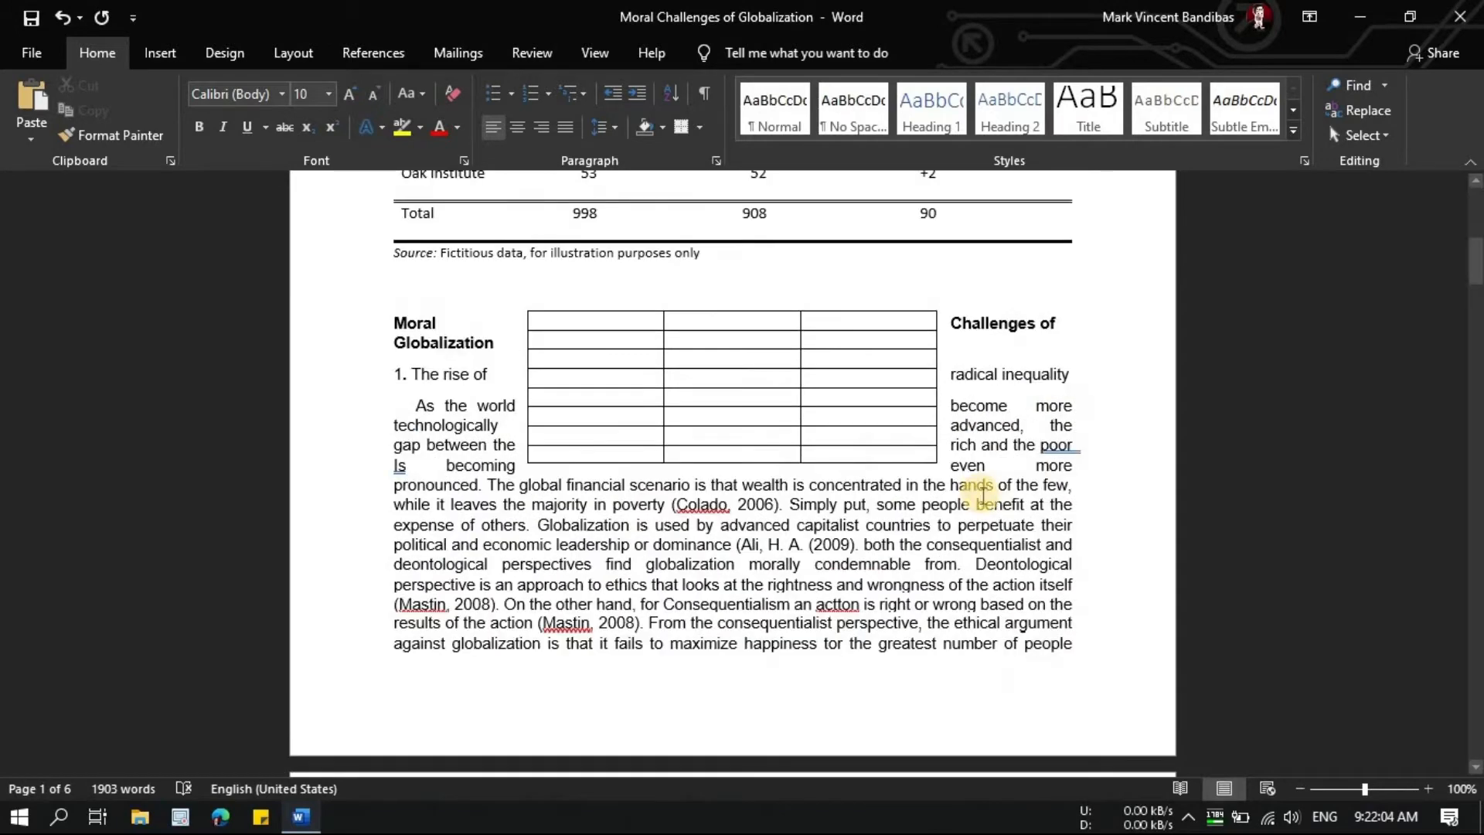
{"action": "left_click_drag", "start_coordinate": [518, 303], "coordinate": [519, 403]}
{"action": "left_click", "coordinate": [808, 316]}
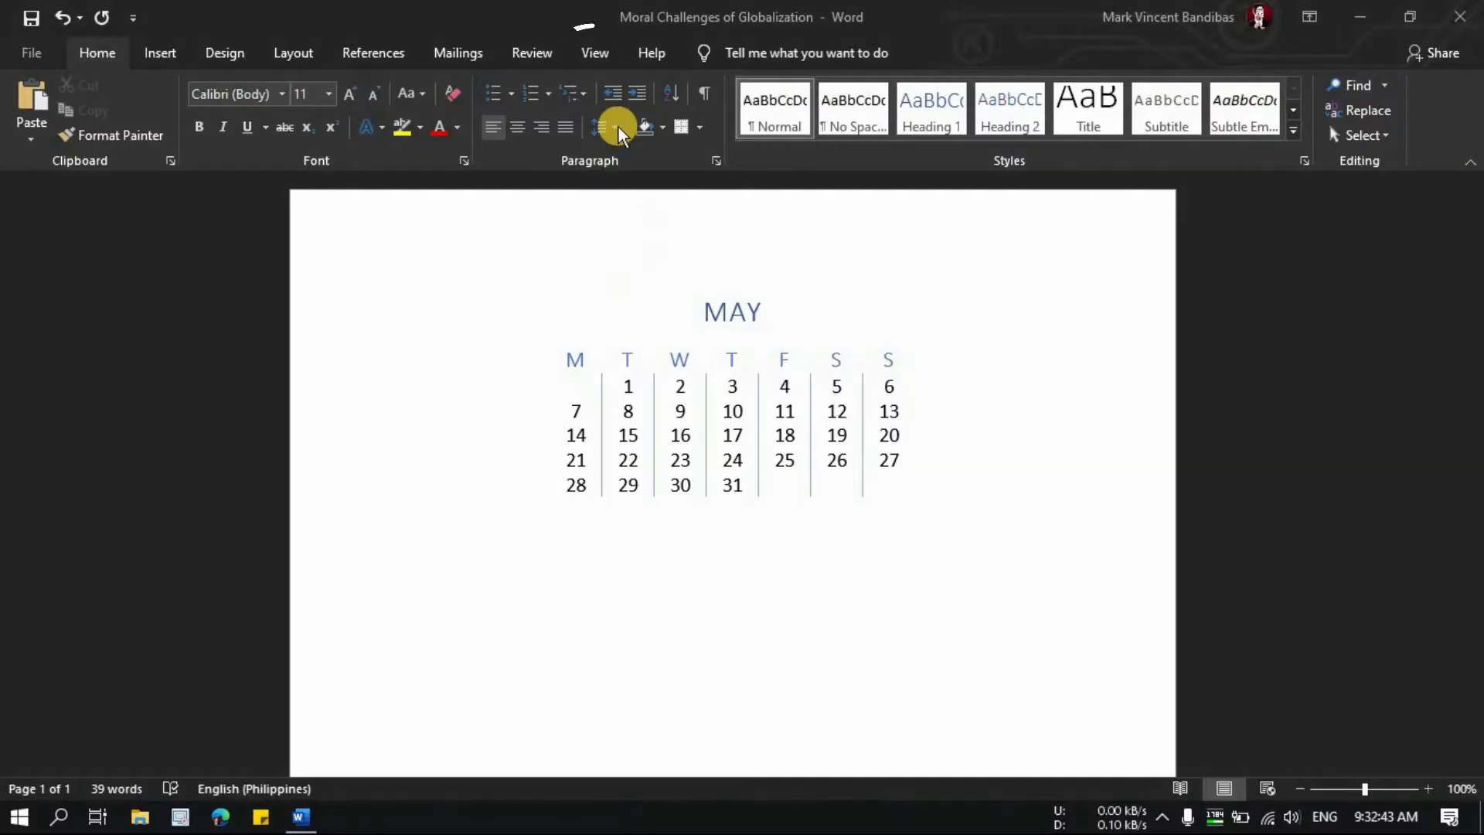
Step: Show the rulers in the document with the May calendar table
{"action": "left_click", "coordinate": [595, 53]}
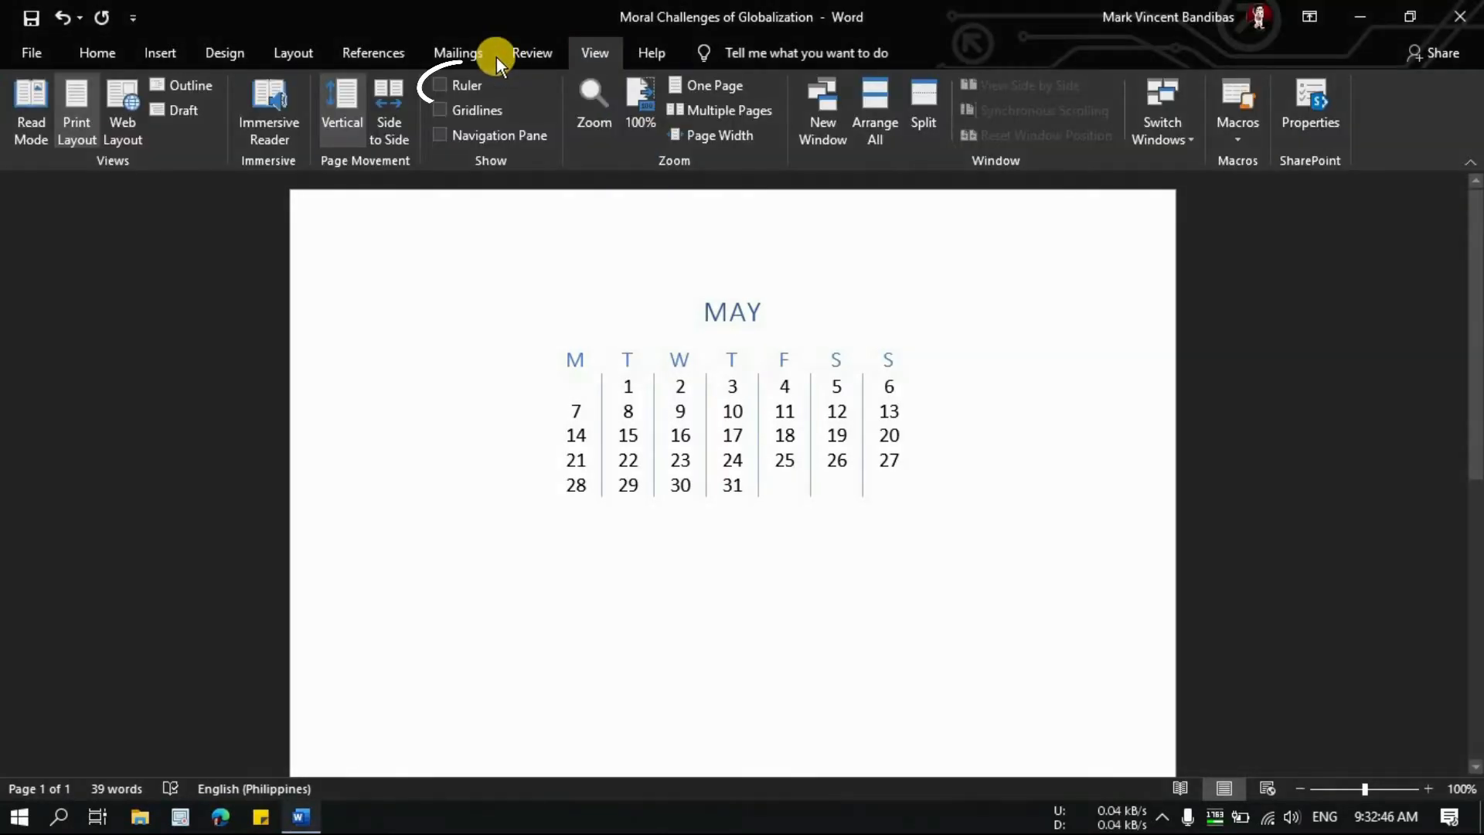
{"action": "left_click", "coordinate": [462, 76]}
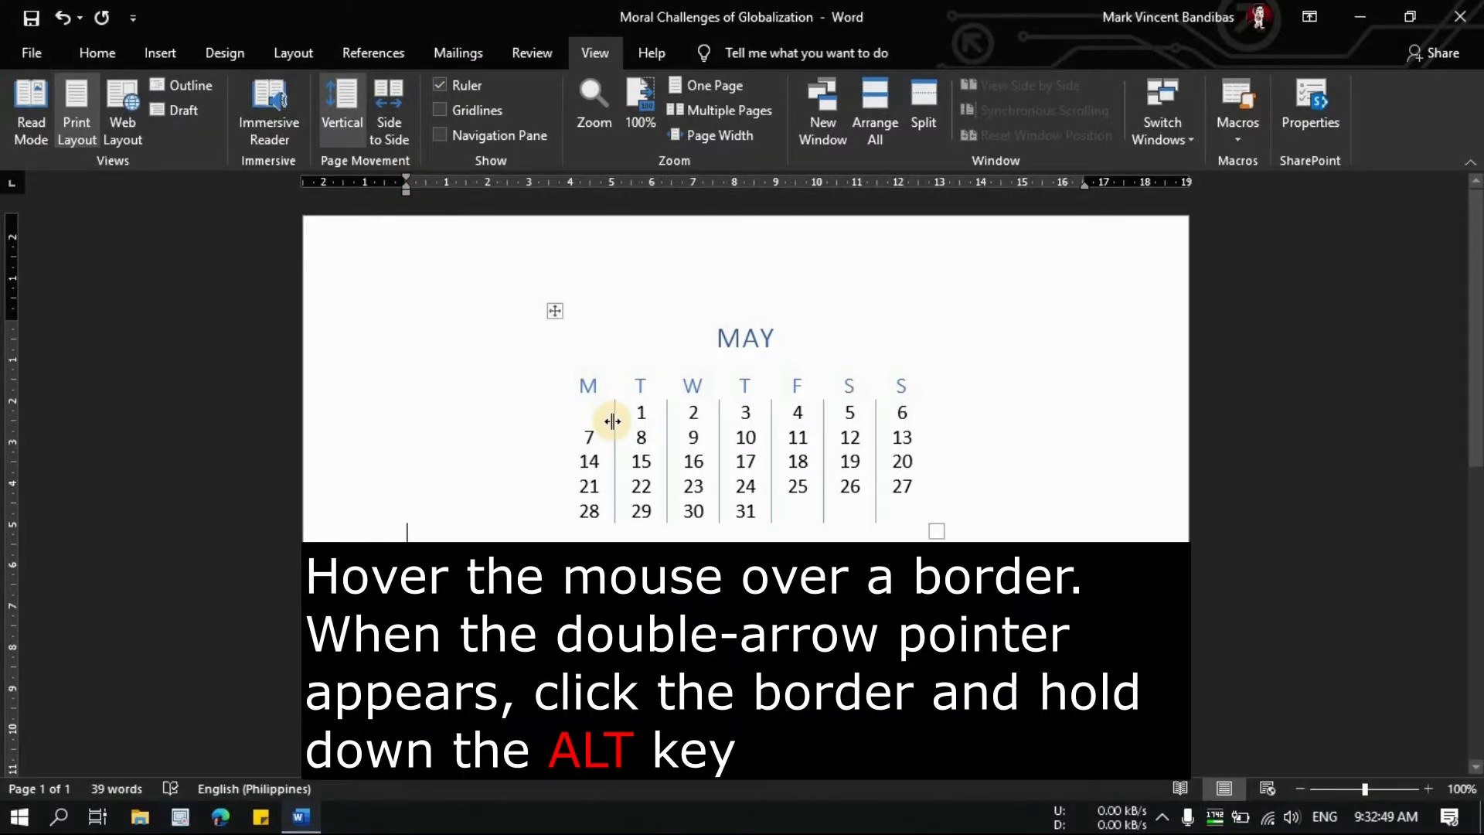
Step: Adjust the column borders of the May calendar table, widening the Wednesday column
{"action": "mouse_move", "coordinate": [612, 415]}
{"action": "left_mouse_down"}
{"action": "mouse_move", "coordinate": [692, 430]}
{"action": "mouse_move", "coordinate": [589, 433]}
{"action": "mouse_move", "coordinate": [611, 435]}
{"action": "left_mouse_up"}
{"action": "key", "text": "ctrl+z"}
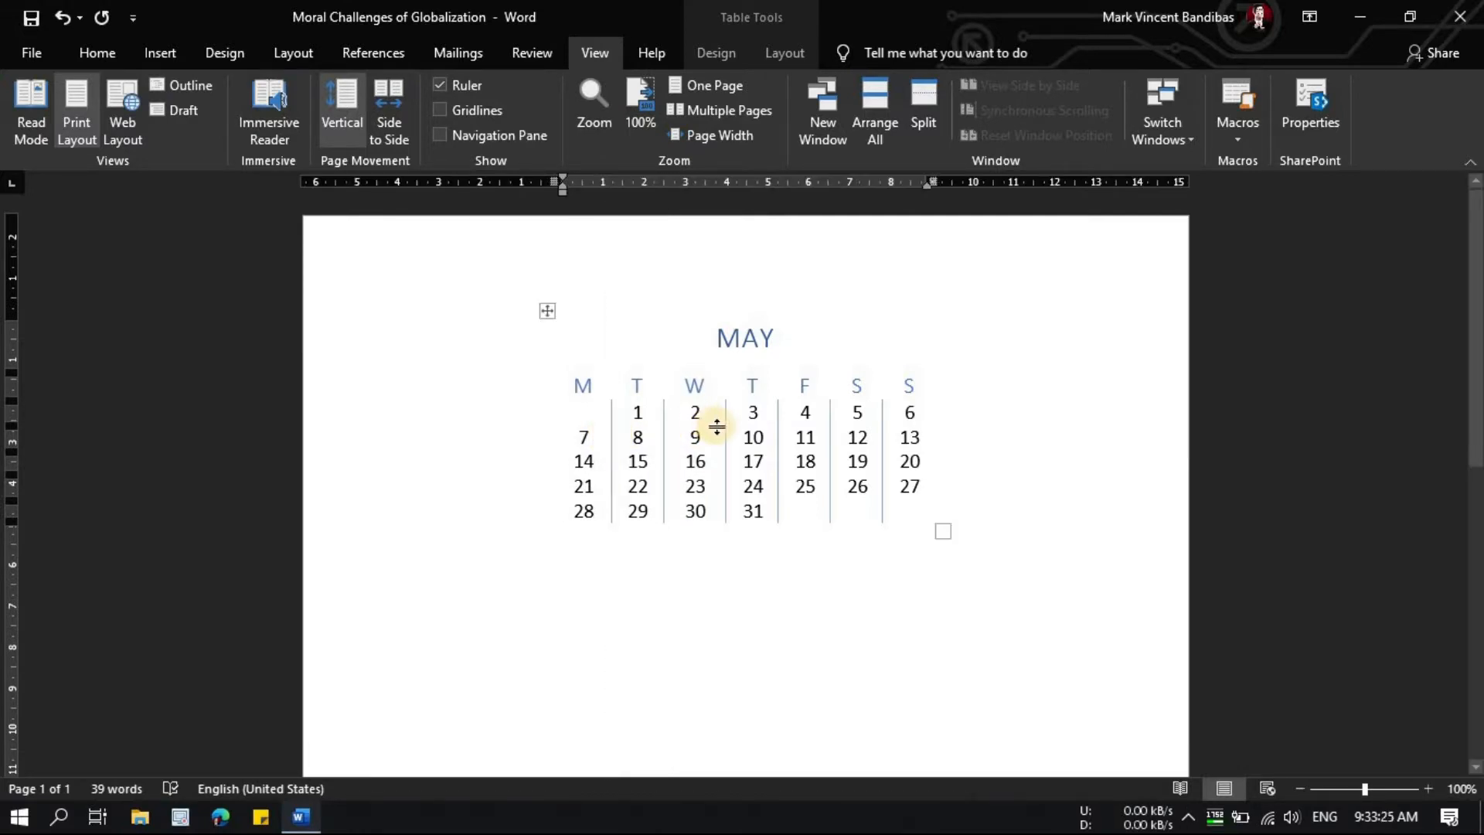
{"action": "left_click_drag", "start_coordinate": [714, 425], "coordinate": [777, 430]}
{"action": "mouse_move", "coordinate": [600, 474]}
{"action": "left_mouse_down"}
{"action": "mouse_move", "coordinate": [608, 487]}
{"action": "mouse_move", "coordinate": [604, 450]}
{"action": "mouse_move", "coordinate": [606, 463]}
{"action": "left_mouse_up"}
{"action": "left_click", "coordinate": [687, 587]}
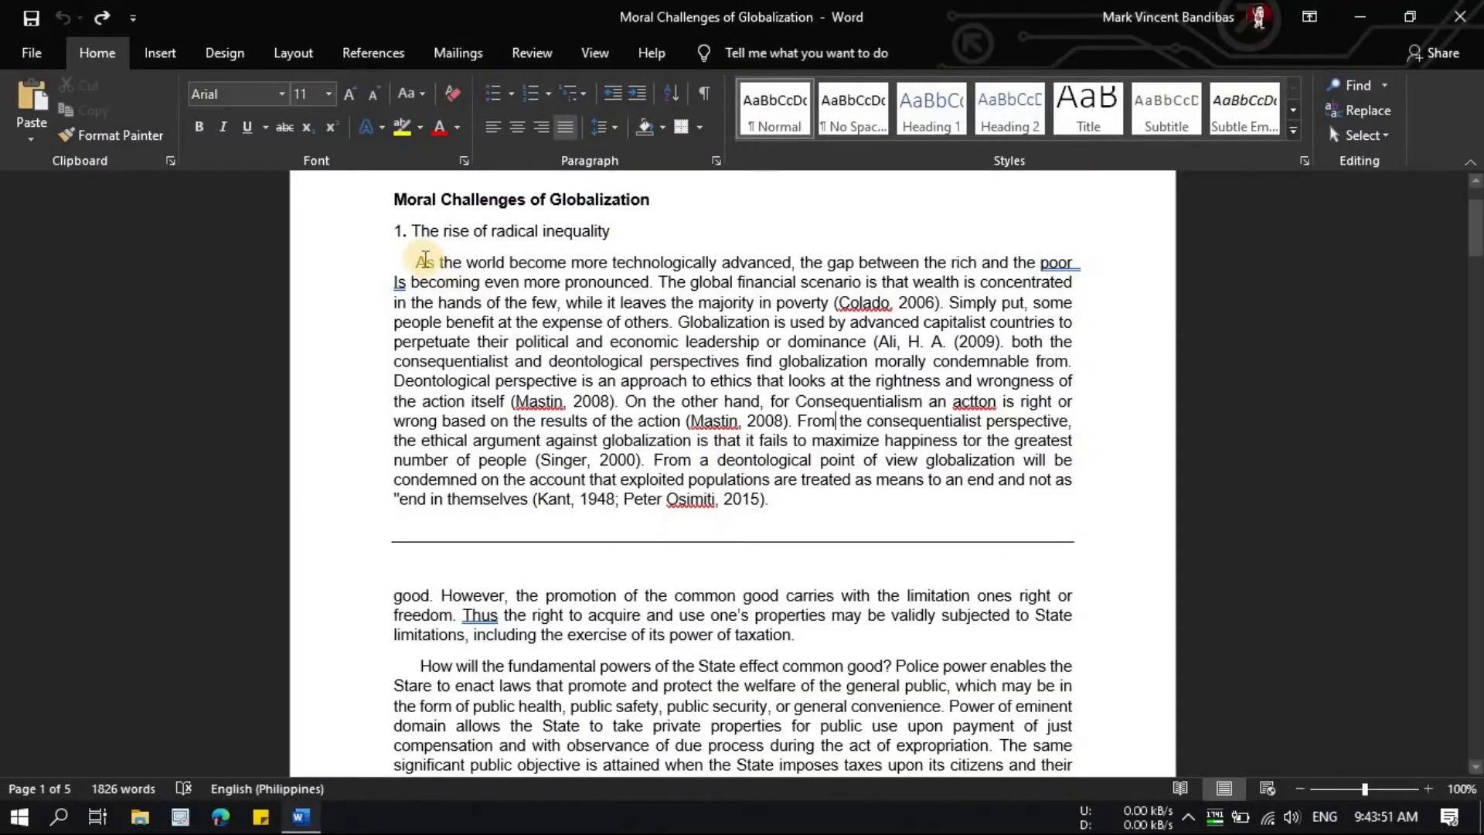
Step: Convert the opening body text, from "As the world" through the Colado, 2006 citation, into a two-column table separated at commas
{"action": "left_click_drag", "start_coordinate": [418, 260], "coordinate": [943, 301]}
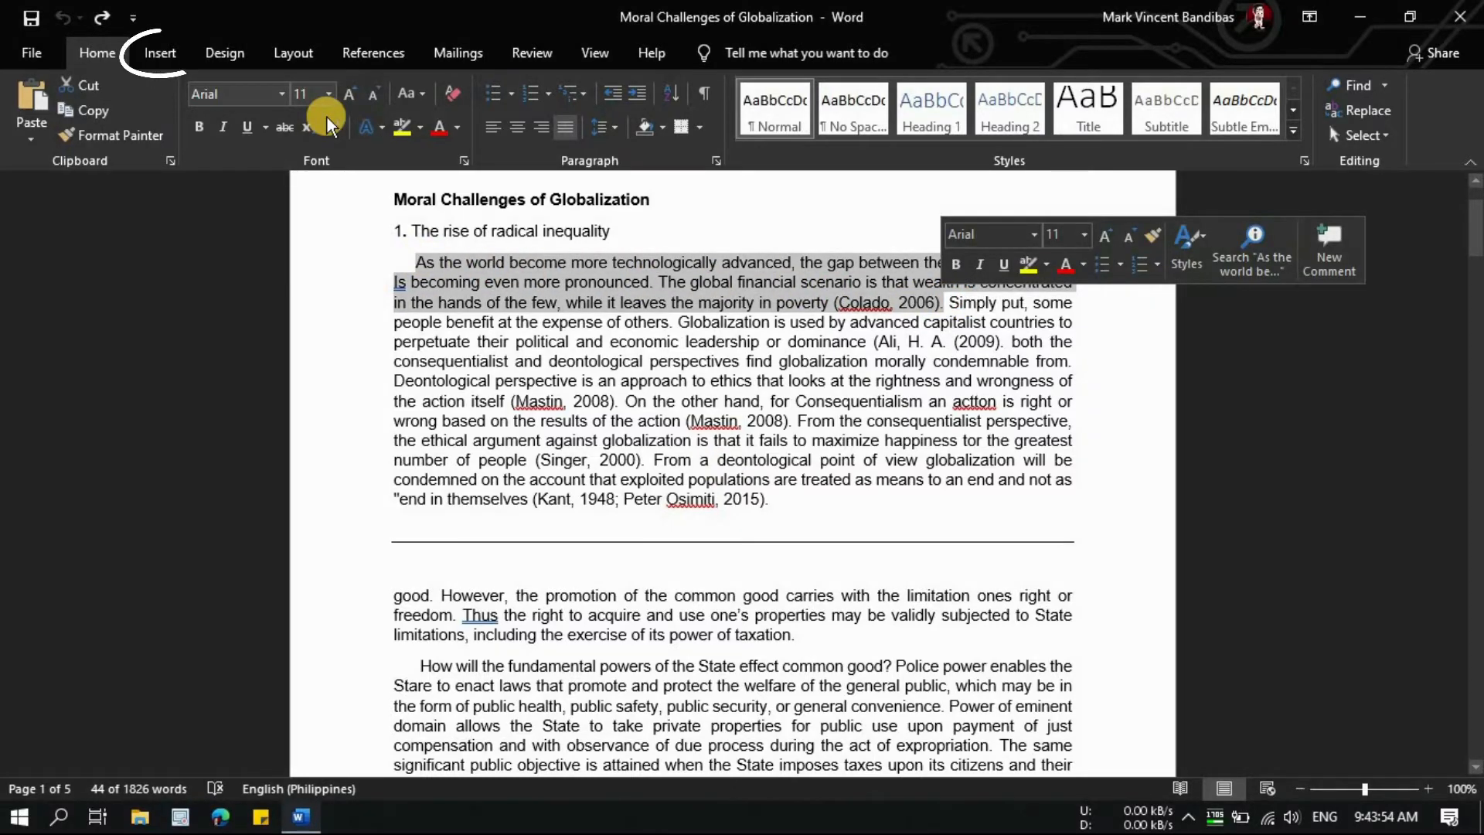
{"action": "left_click", "coordinate": [156, 54]}
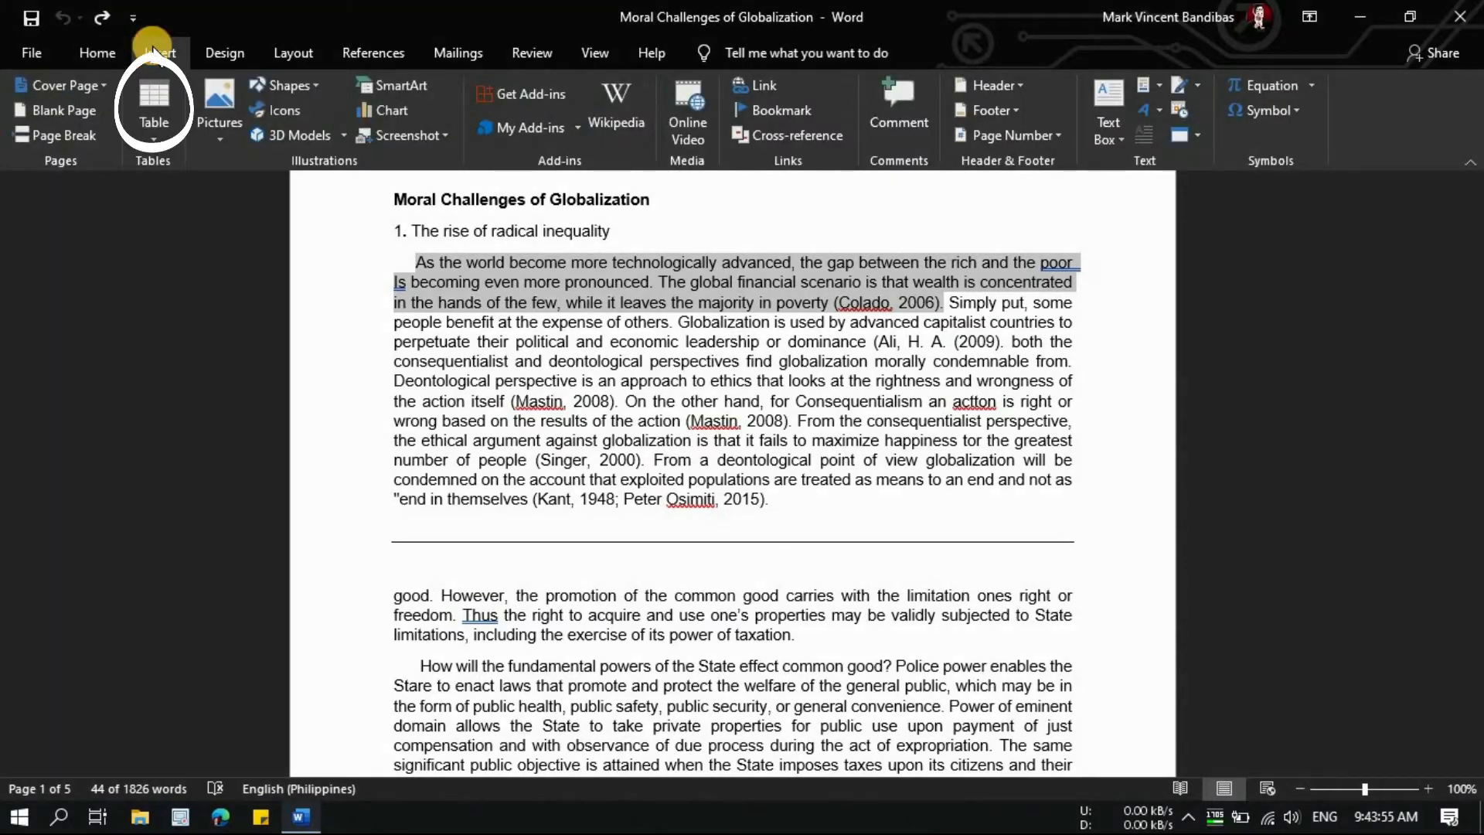
{"action": "left_click", "coordinate": [144, 141]}
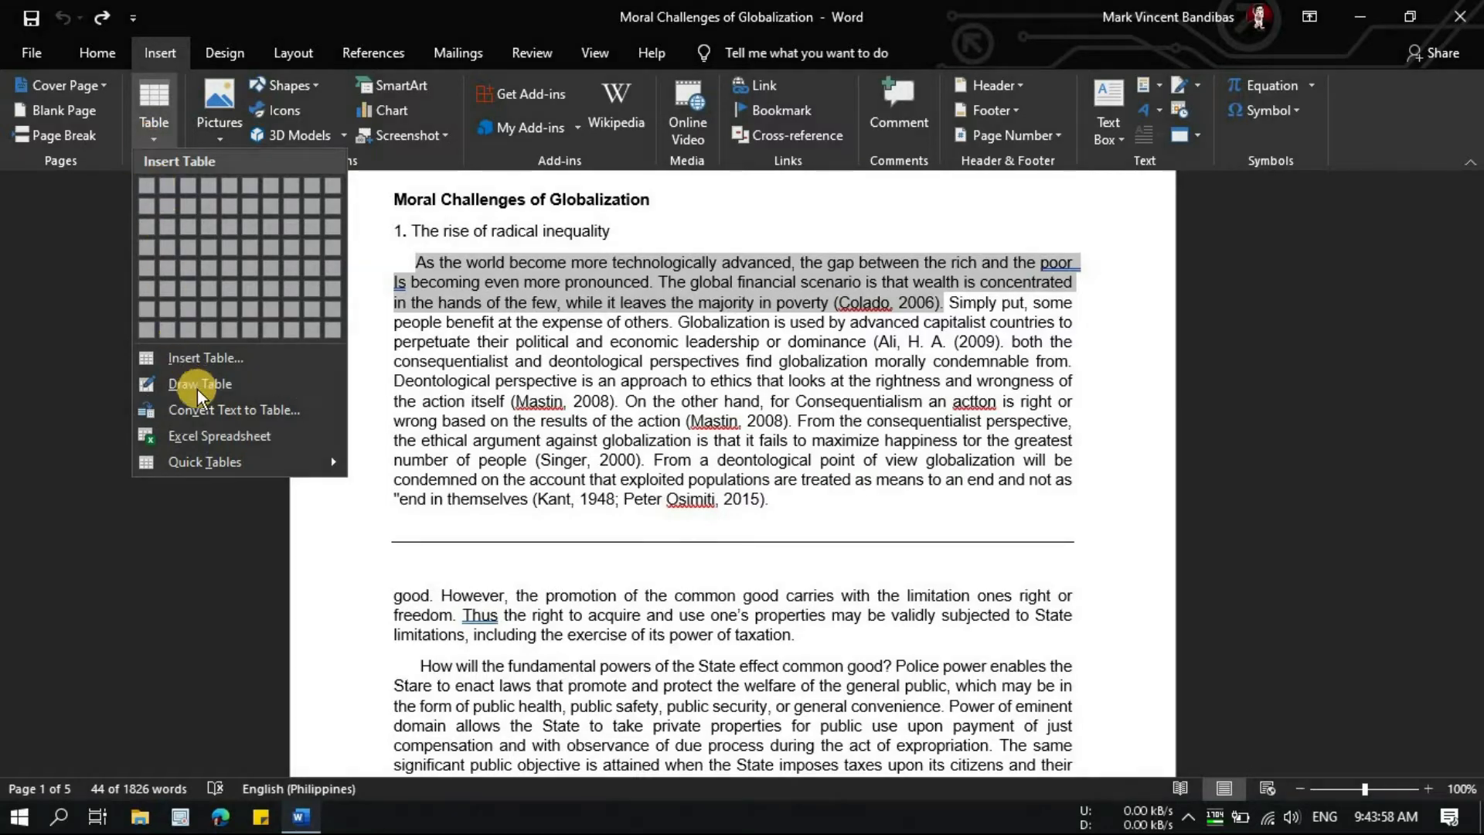
{"action": "left_click", "coordinate": [207, 413]}
{"action": "left_click", "coordinate": [793, 286]}
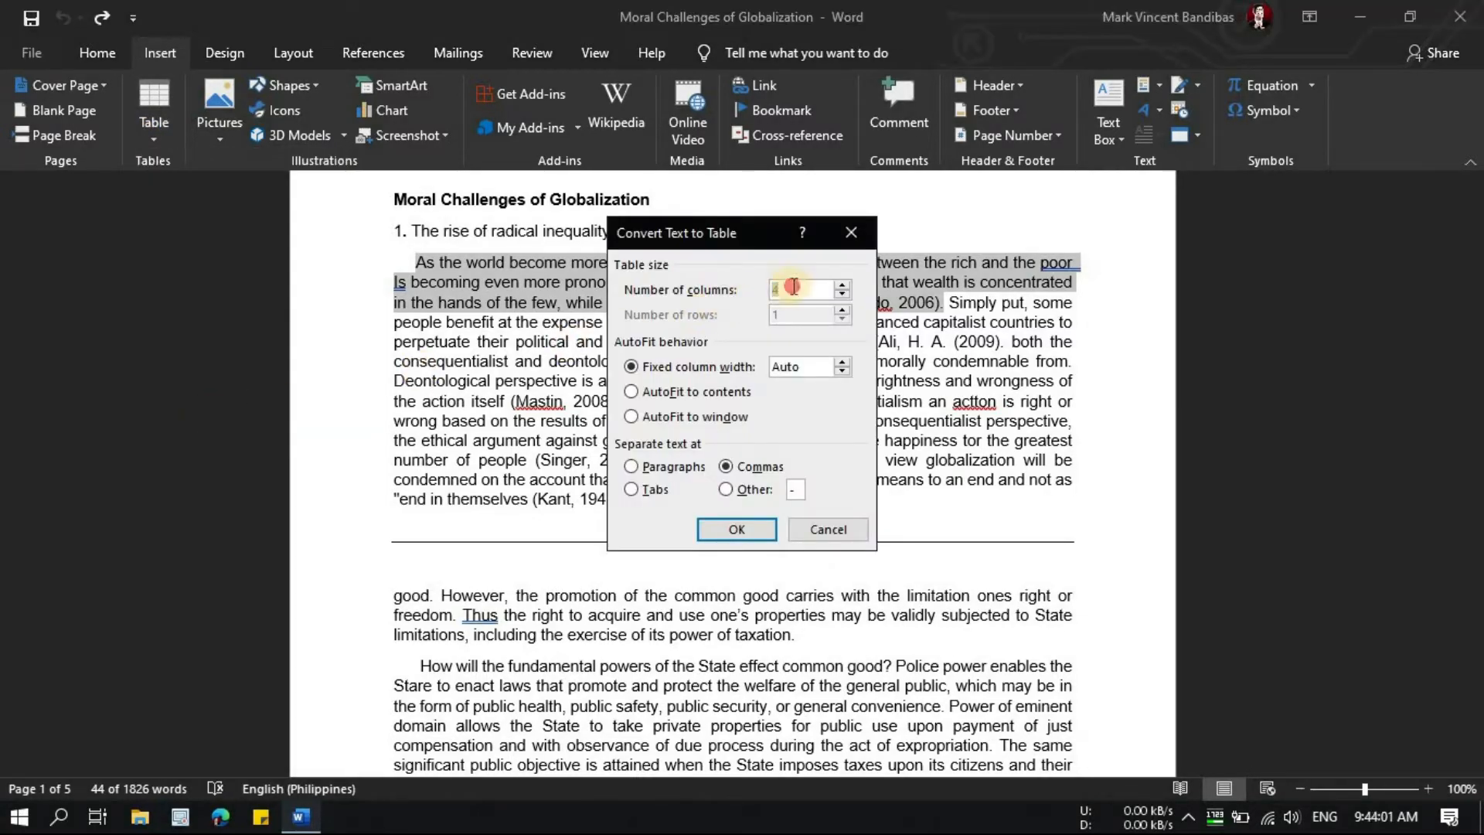
{"action": "left_click", "coordinate": [843, 295]}
{"action": "left_click", "coordinate": [843, 295]}
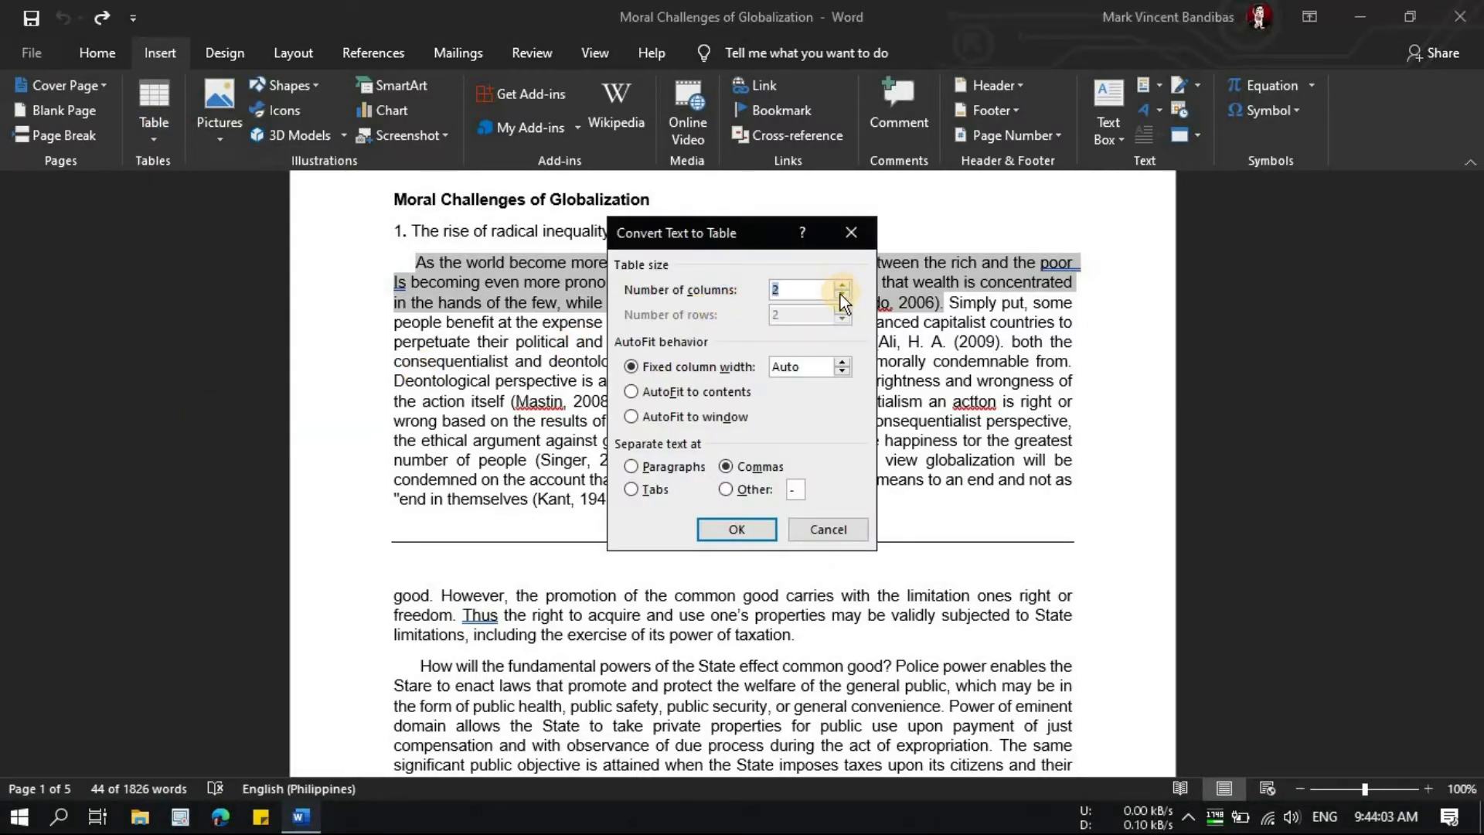
{"action": "left_click", "coordinate": [737, 528]}
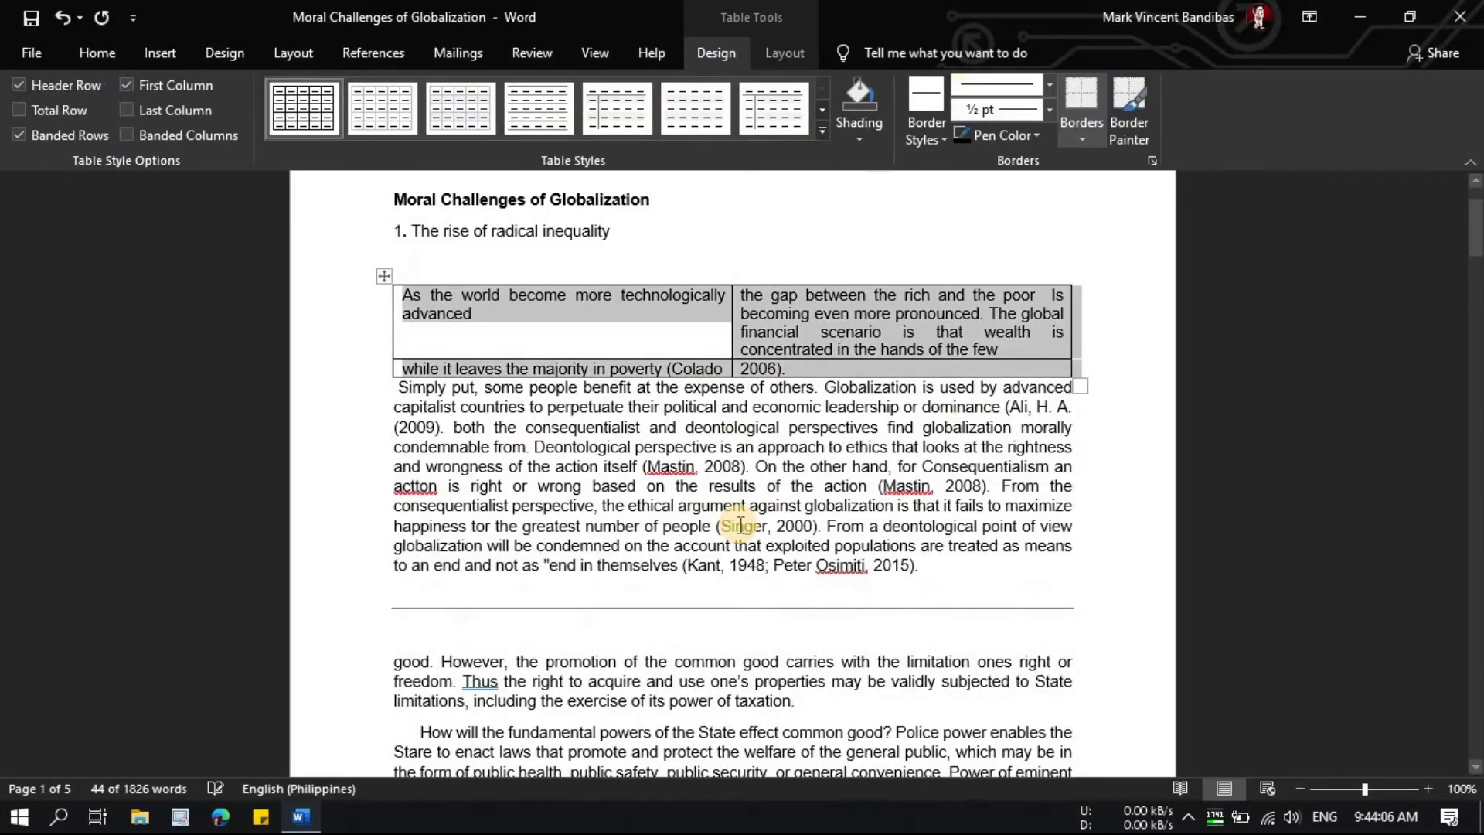
{"action": "left_click", "coordinate": [878, 379]}
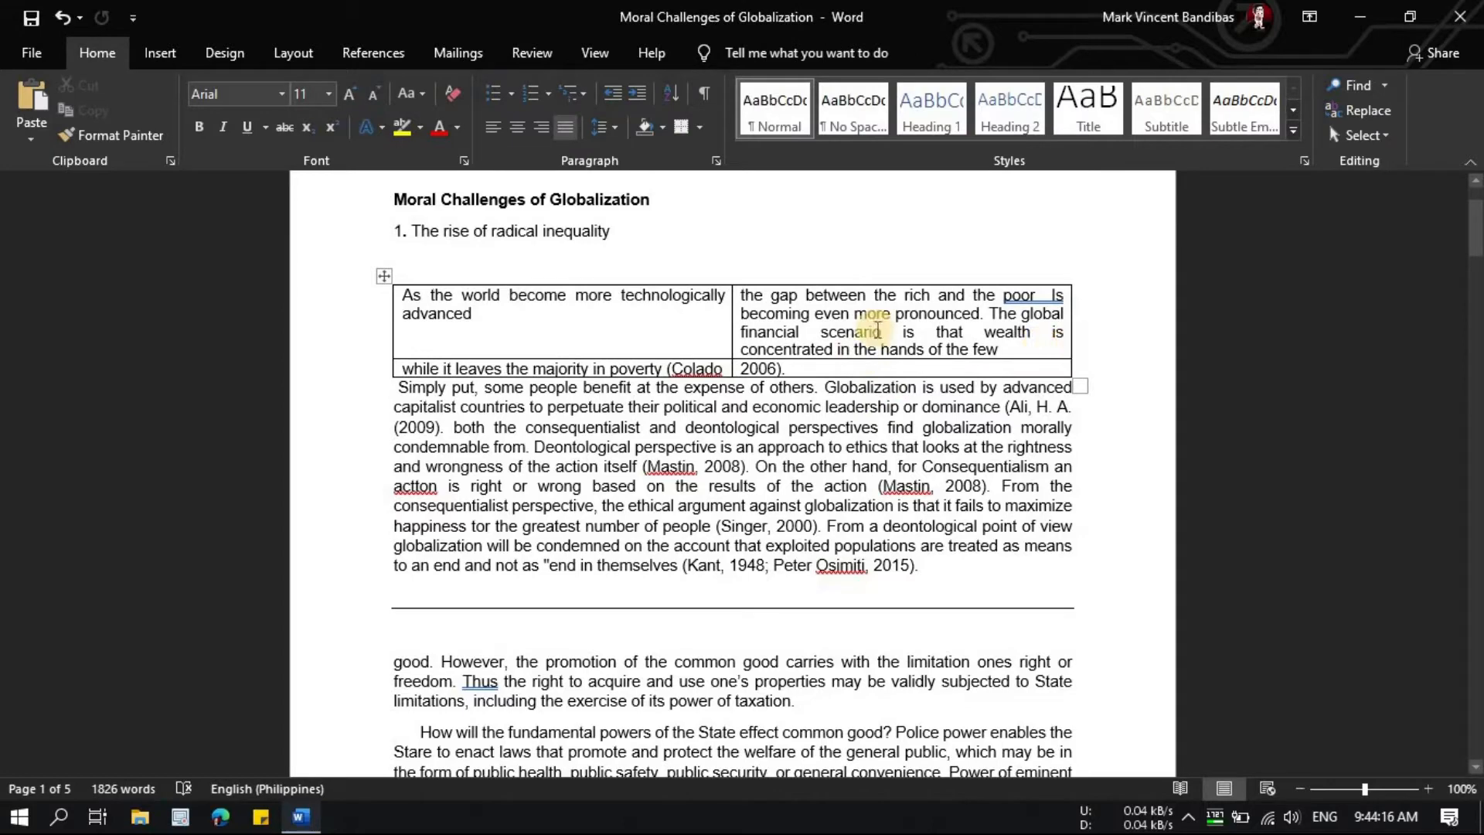
Step: Convert the whole two-column table under the radical inequality heading back to text, separating the cells with commas
{"action": "left_click", "coordinate": [383, 276]}
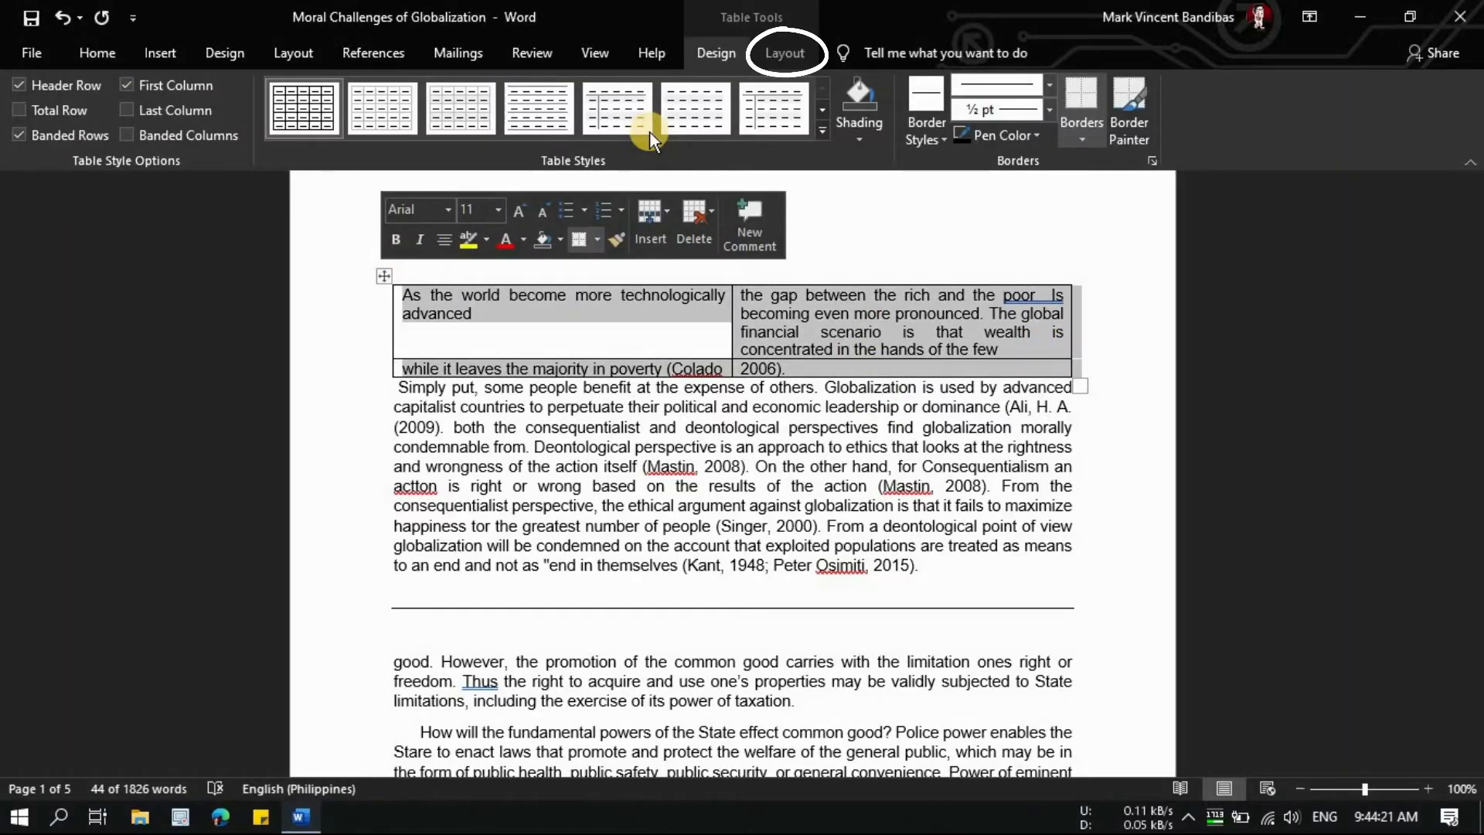
{"action": "left_click", "coordinate": [768, 45]}
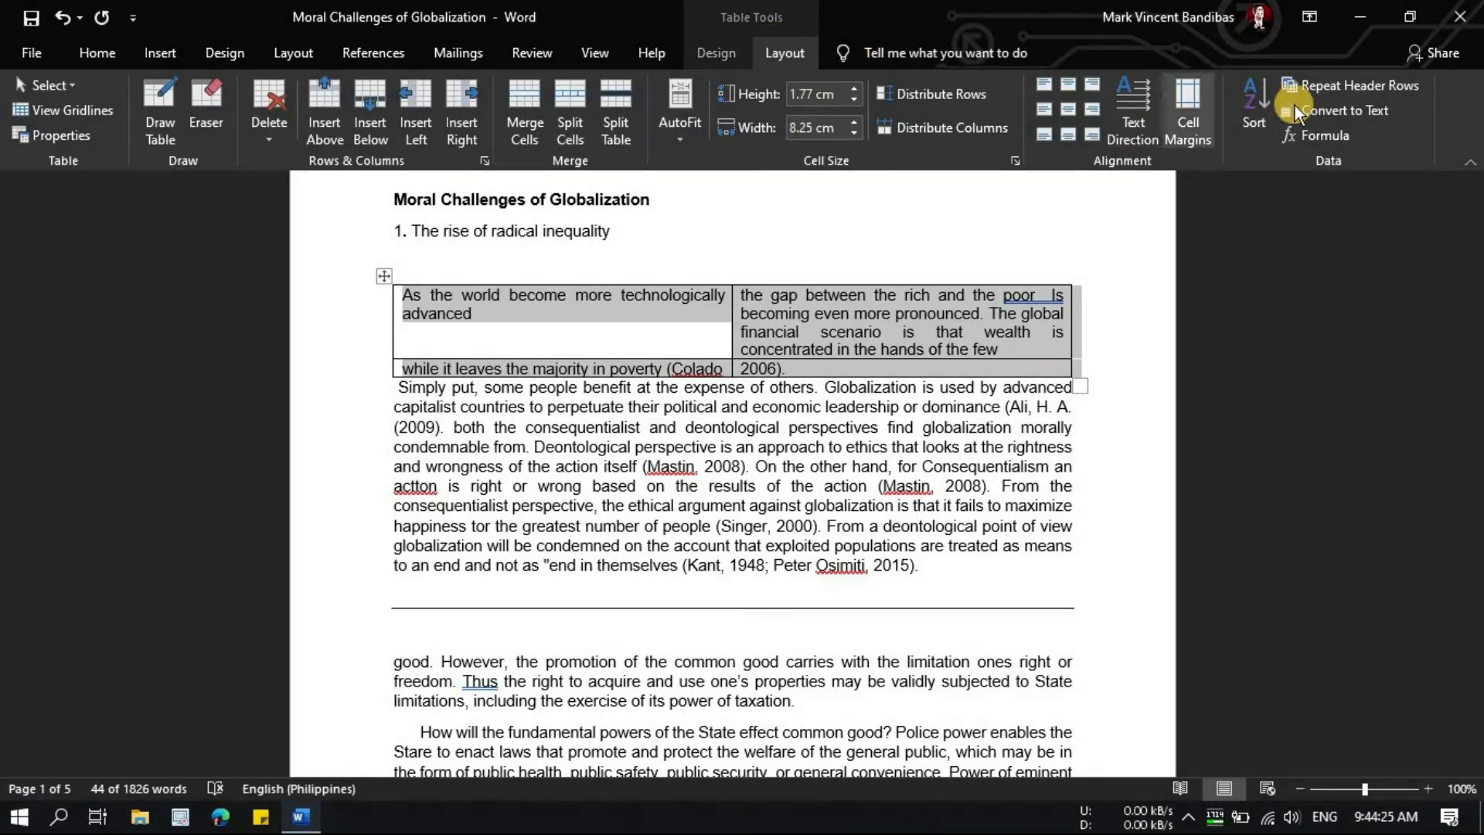
{"action": "left_click", "coordinate": [1323, 110]}
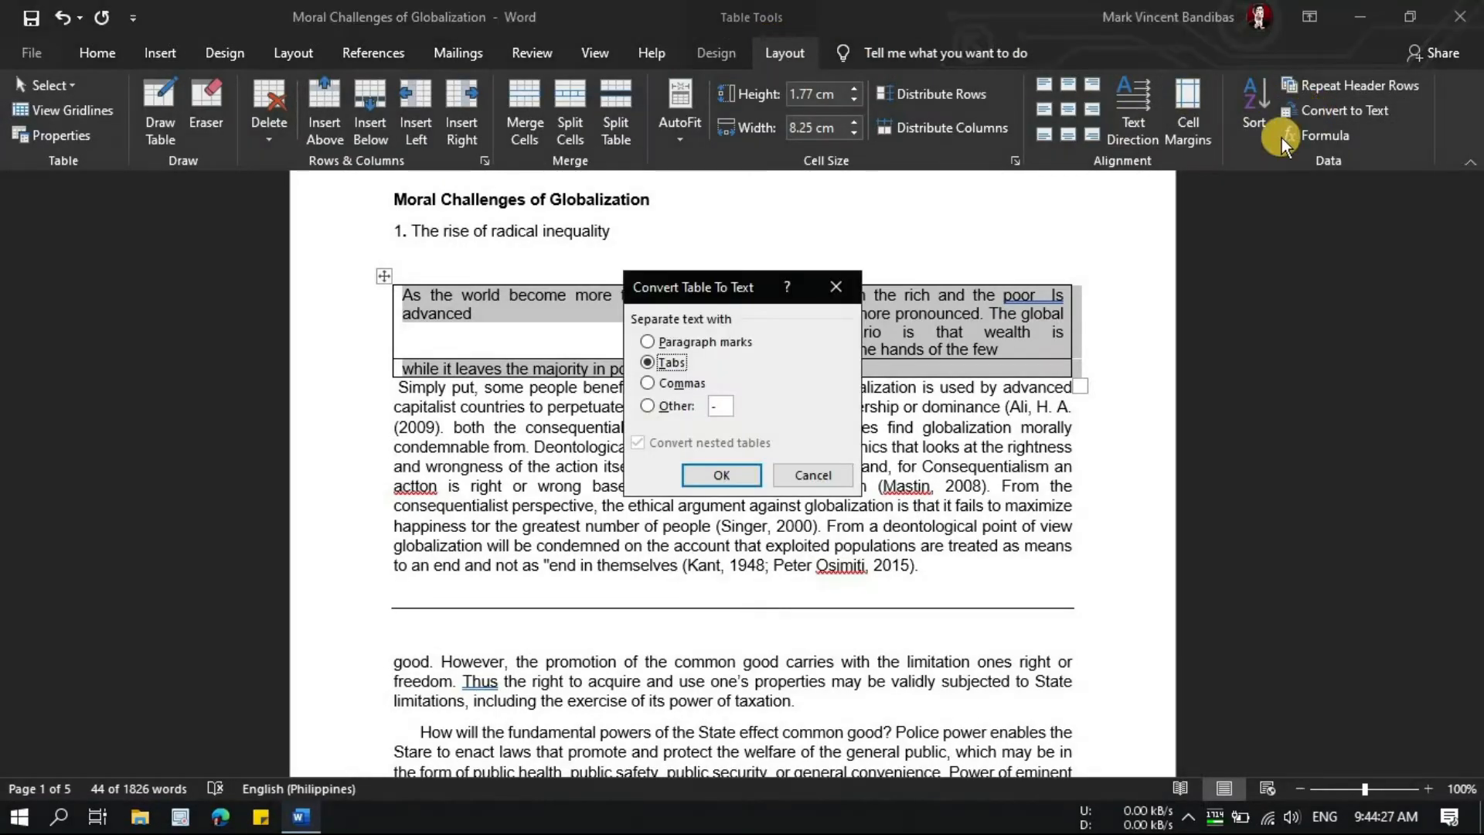
{"action": "left_click", "coordinate": [731, 345]}
{"action": "left_click", "coordinate": [669, 382]}
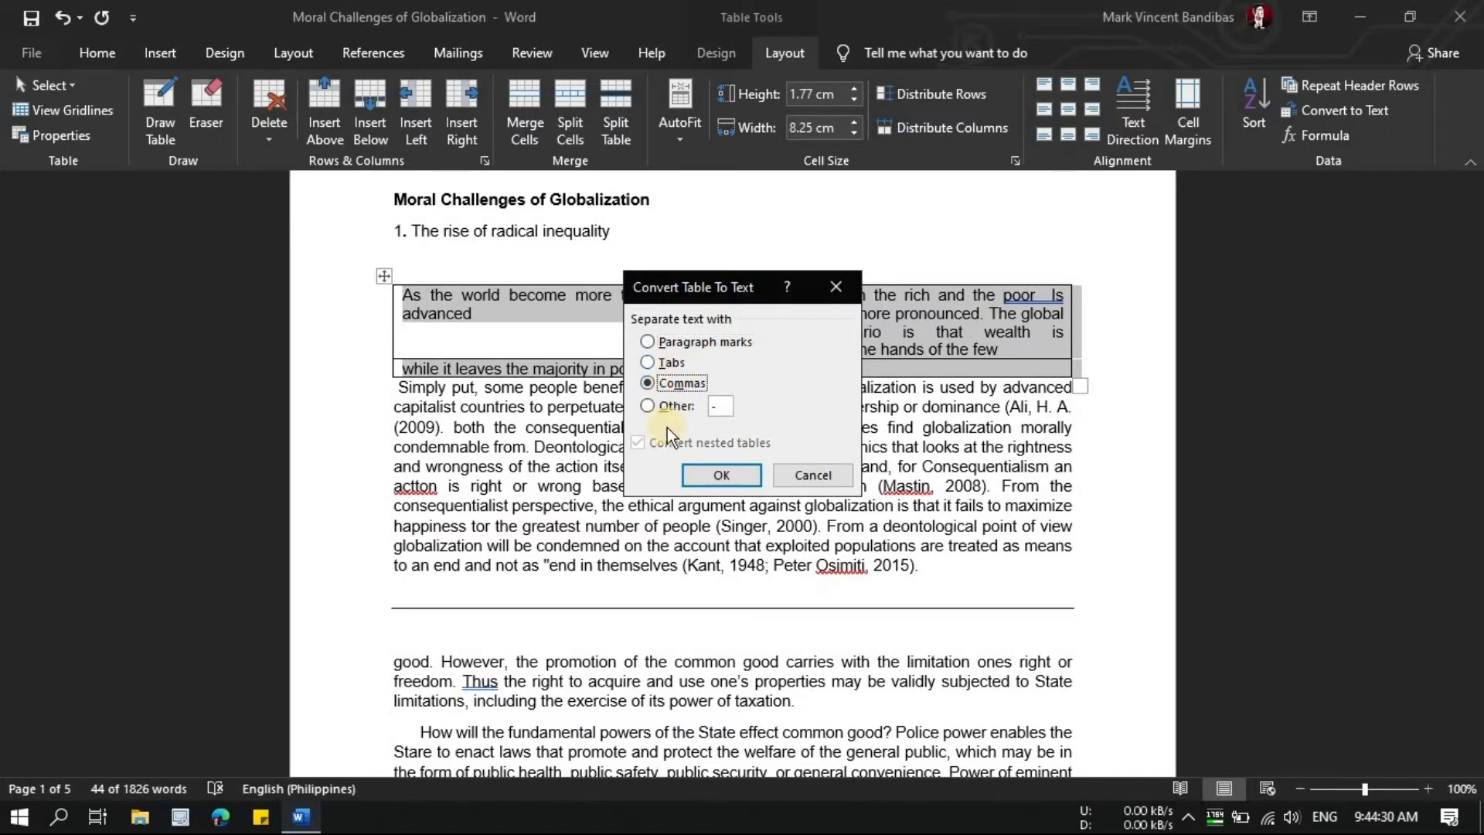
{"action": "left_click", "coordinate": [716, 477]}
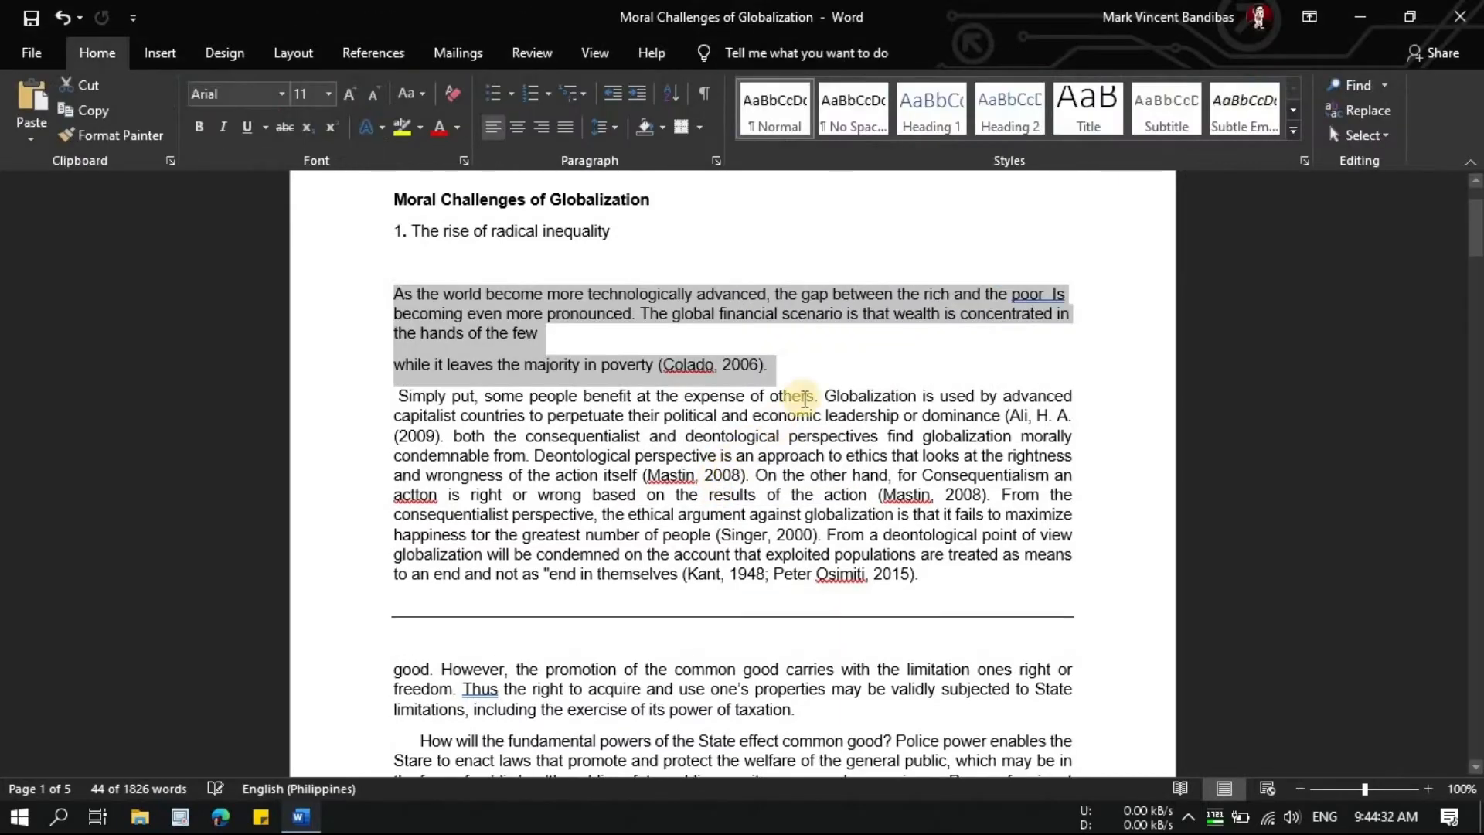
{"action": "left_click", "coordinate": [827, 341]}
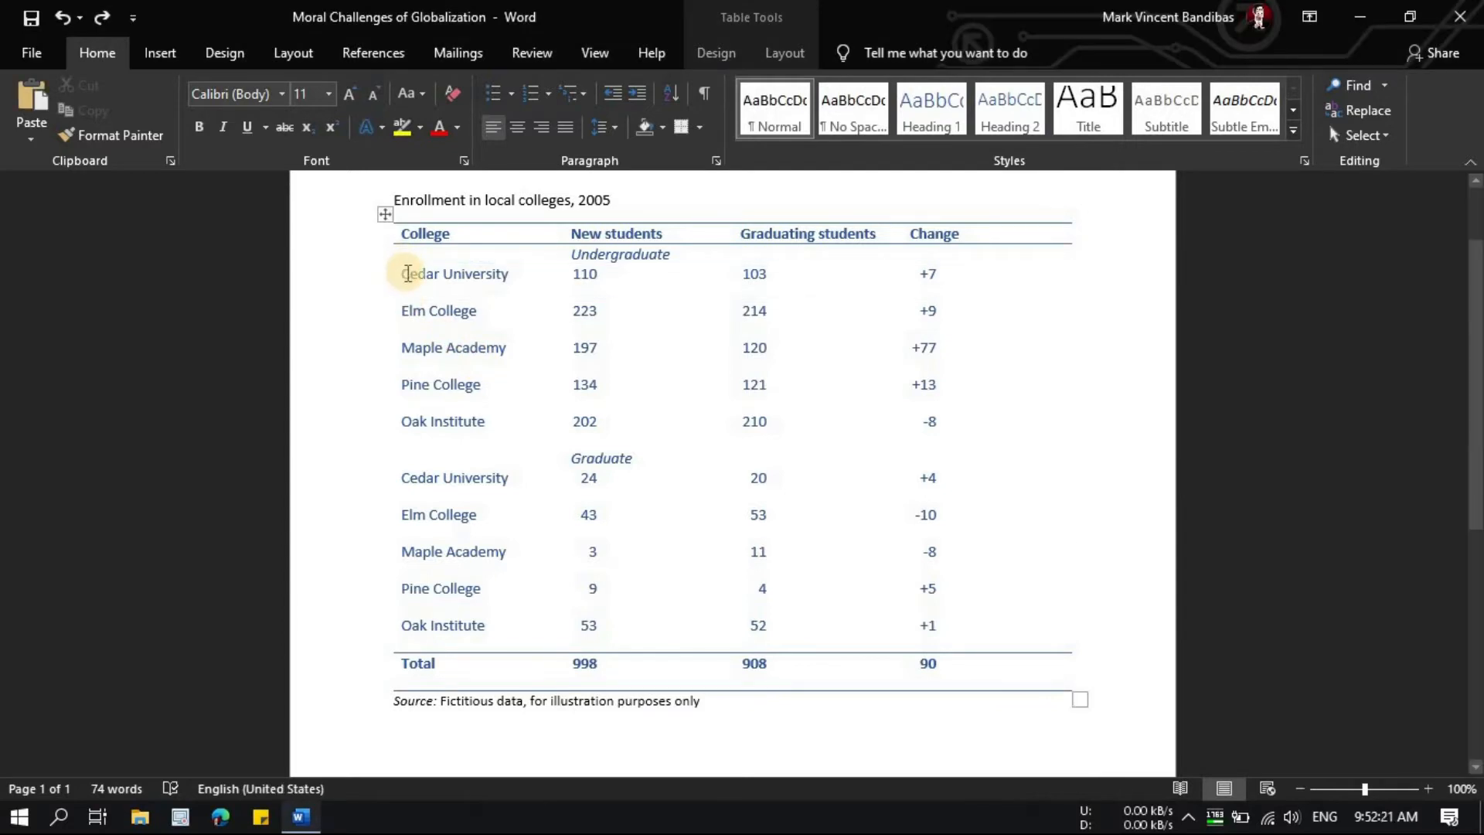
Step: Apply automatic numbering to the five Undergraduate college names, from Cedar University to Oak Institute
{"action": "left_click_drag", "start_coordinate": [405, 274], "coordinate": [500, 420]}
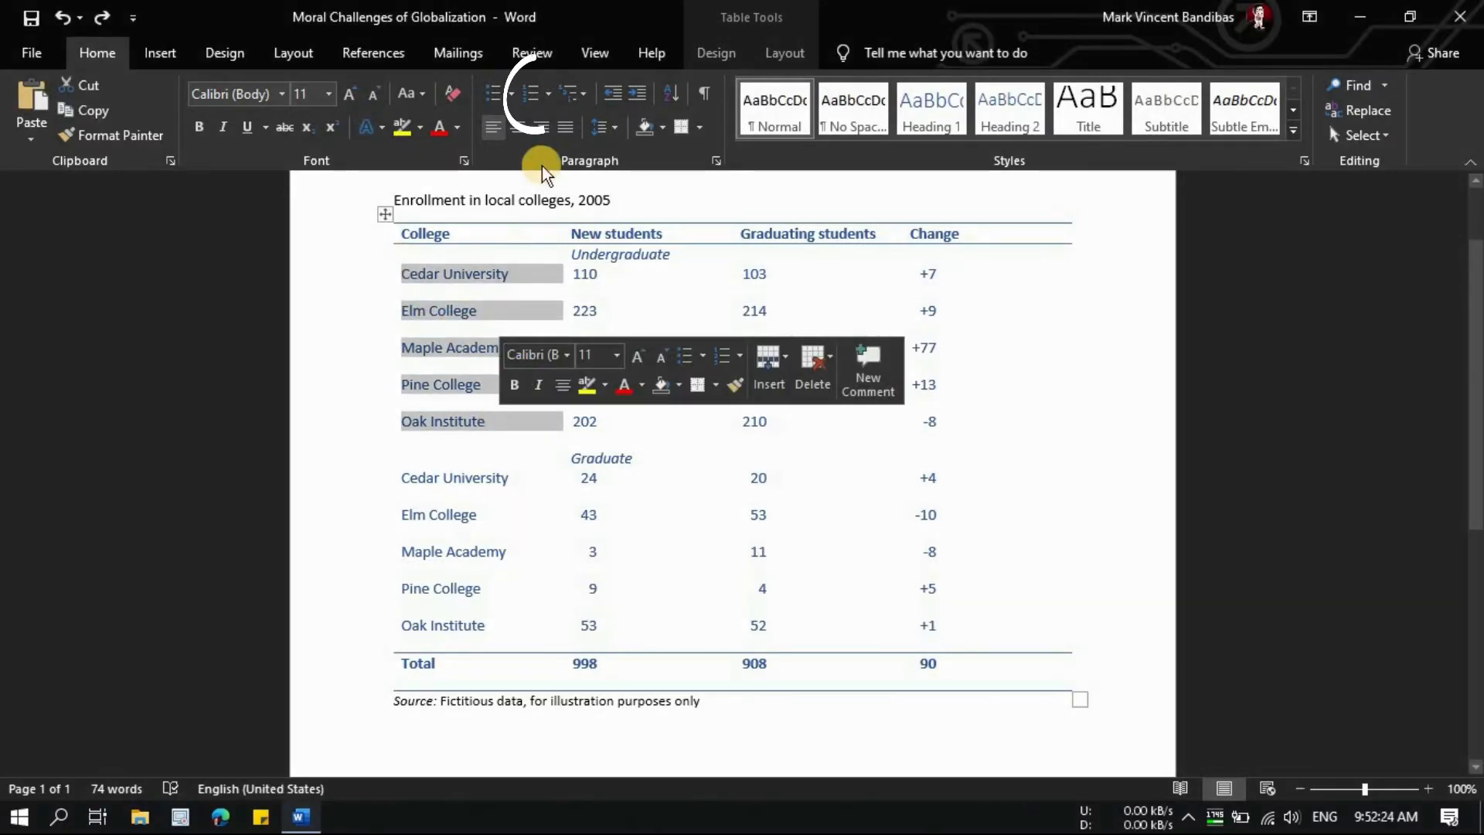
{"action": "left_click", "coordinate": [533, 93]}
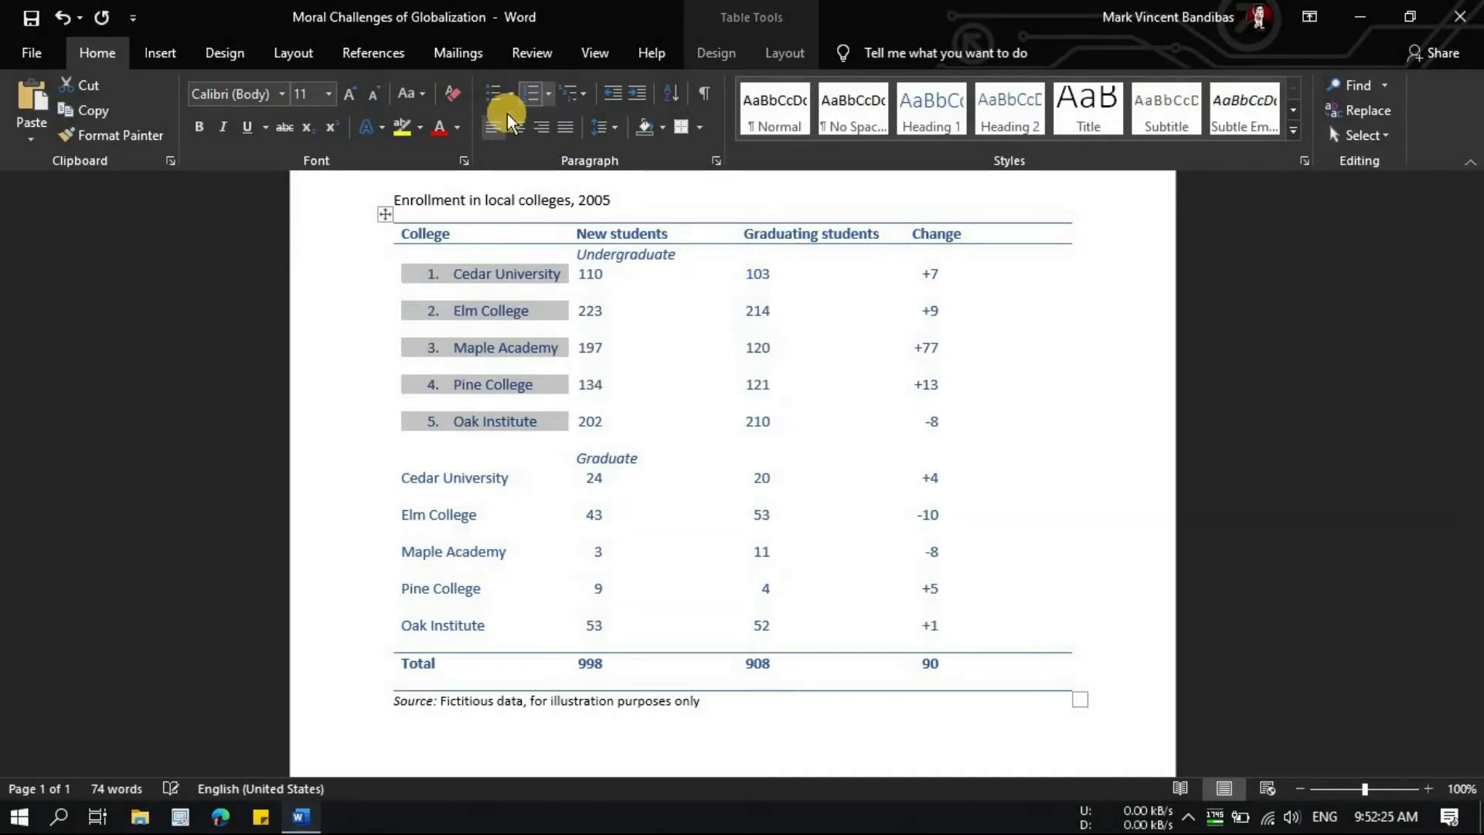
{"action": "left_click", "coordinate": [493, 421]}
Step: Apply automatic numbering to the five Graduate college names in the enrollment table
{"action": "left_click", "coordinate": [393, 478]}
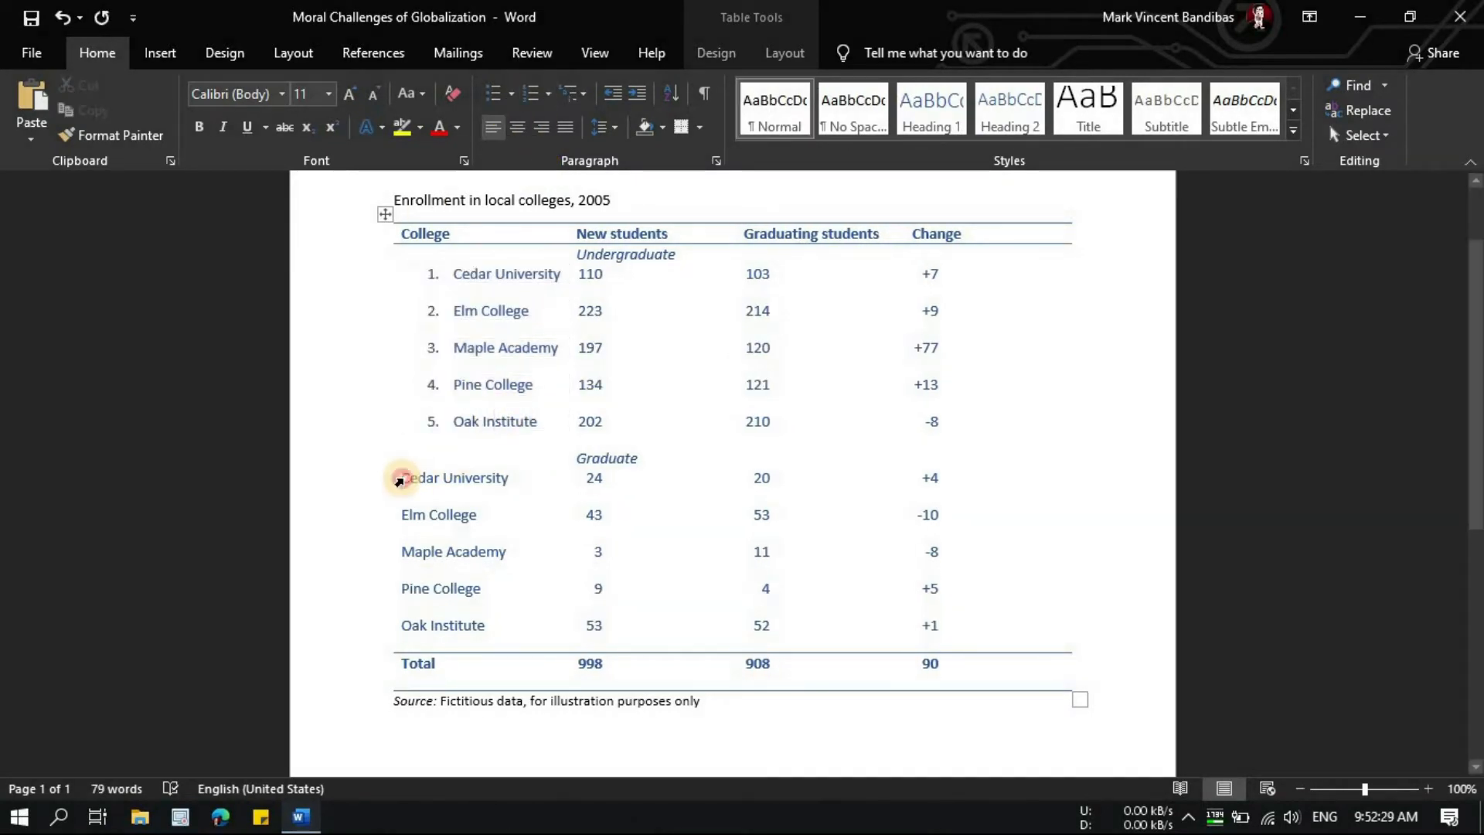
{"action": "left_click_drag", "start_coordinate": [417, 511], "coordinate": [490, 629]}
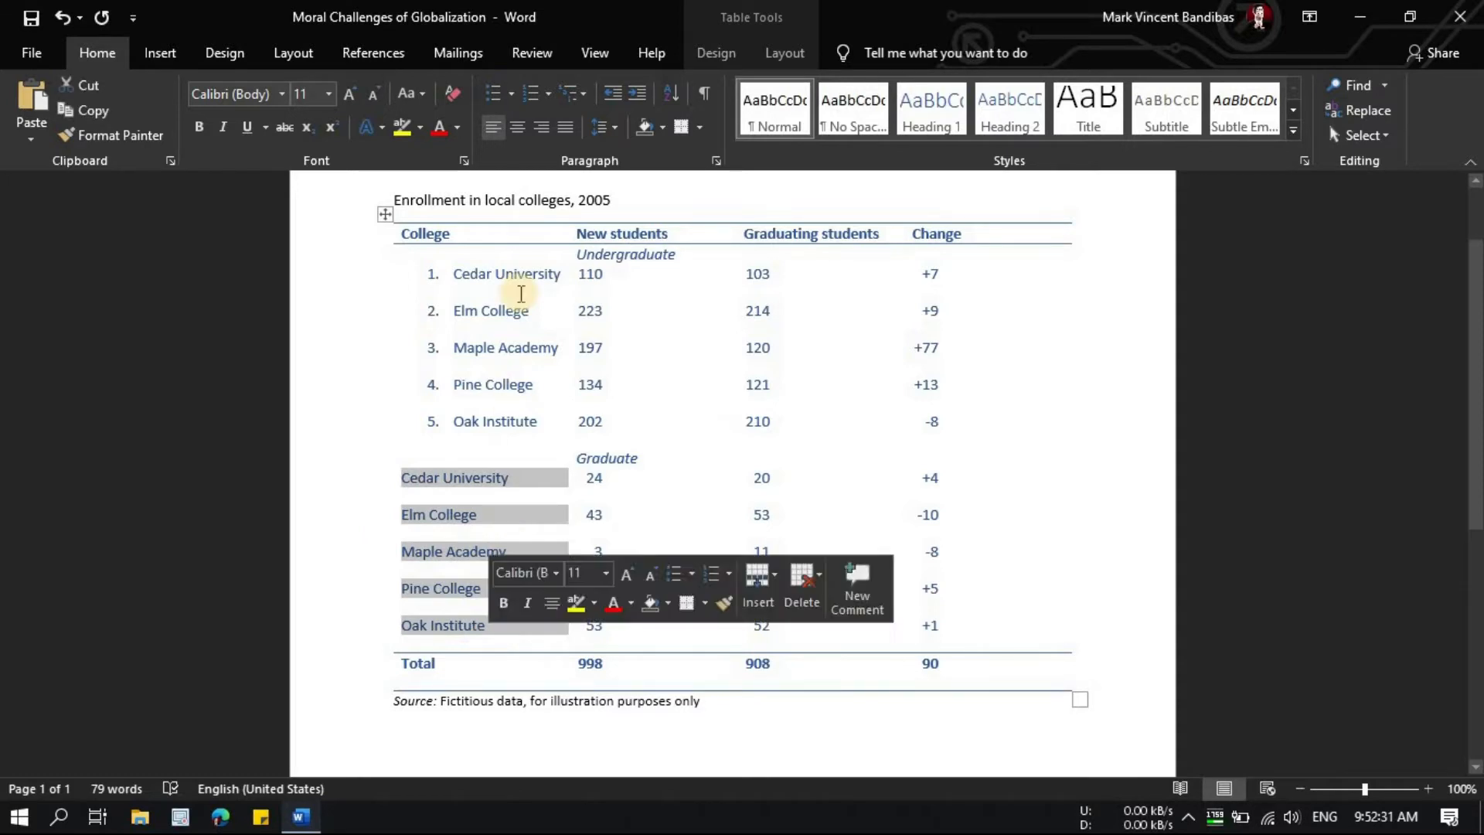
{"action": "left_click", "coordinate": [538, 99]}
{"action": "left_click", "coordinate": [494, 619]}
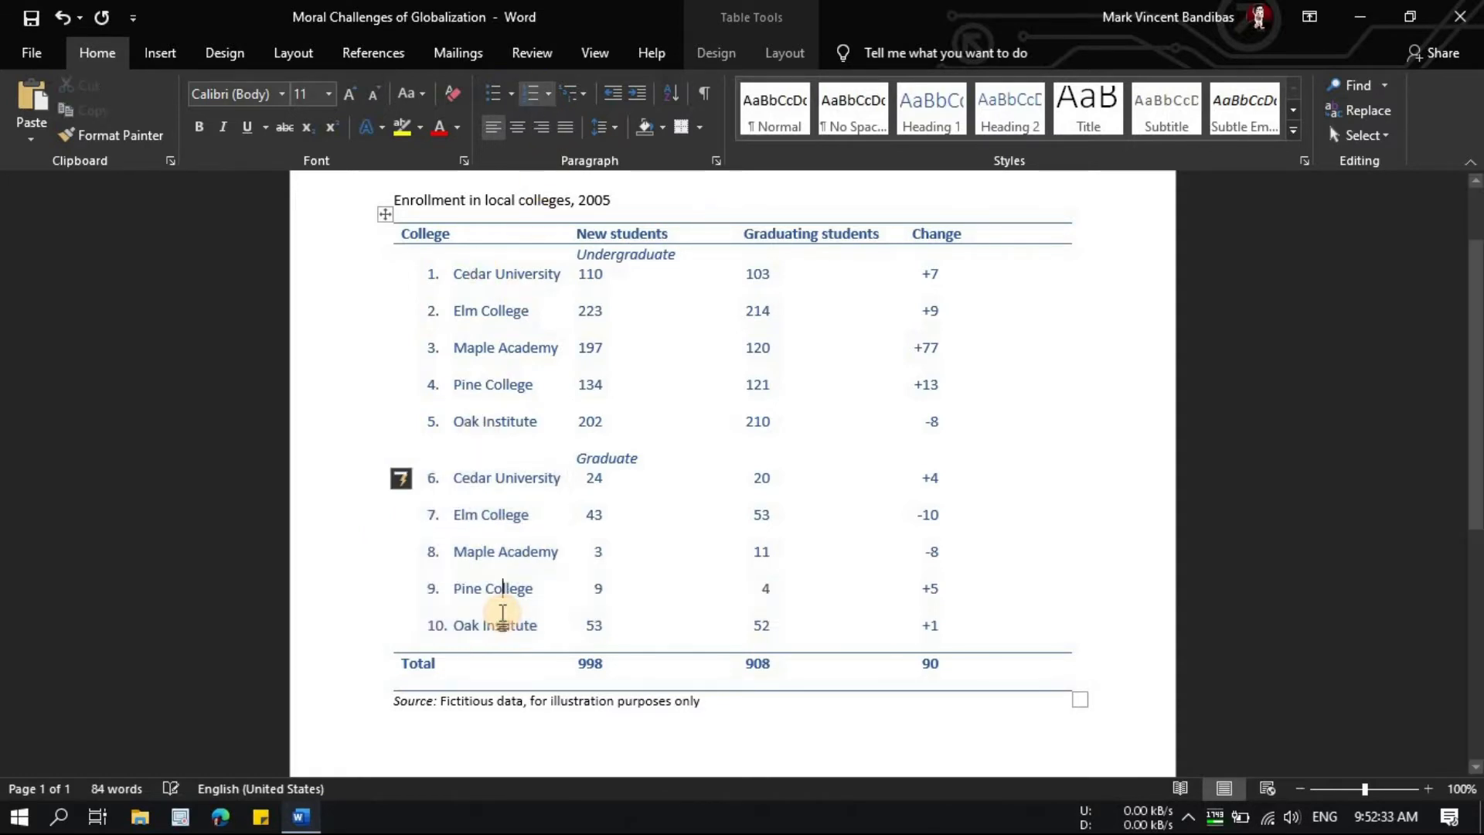
Step: Insert a row between Pine College and Oak Institute in the Graduate section and enter "New" as its college name
{"action": "left_click", "coordinate": [384, 615]}
{"action": "left_click", "coordinate": [472, 626]}
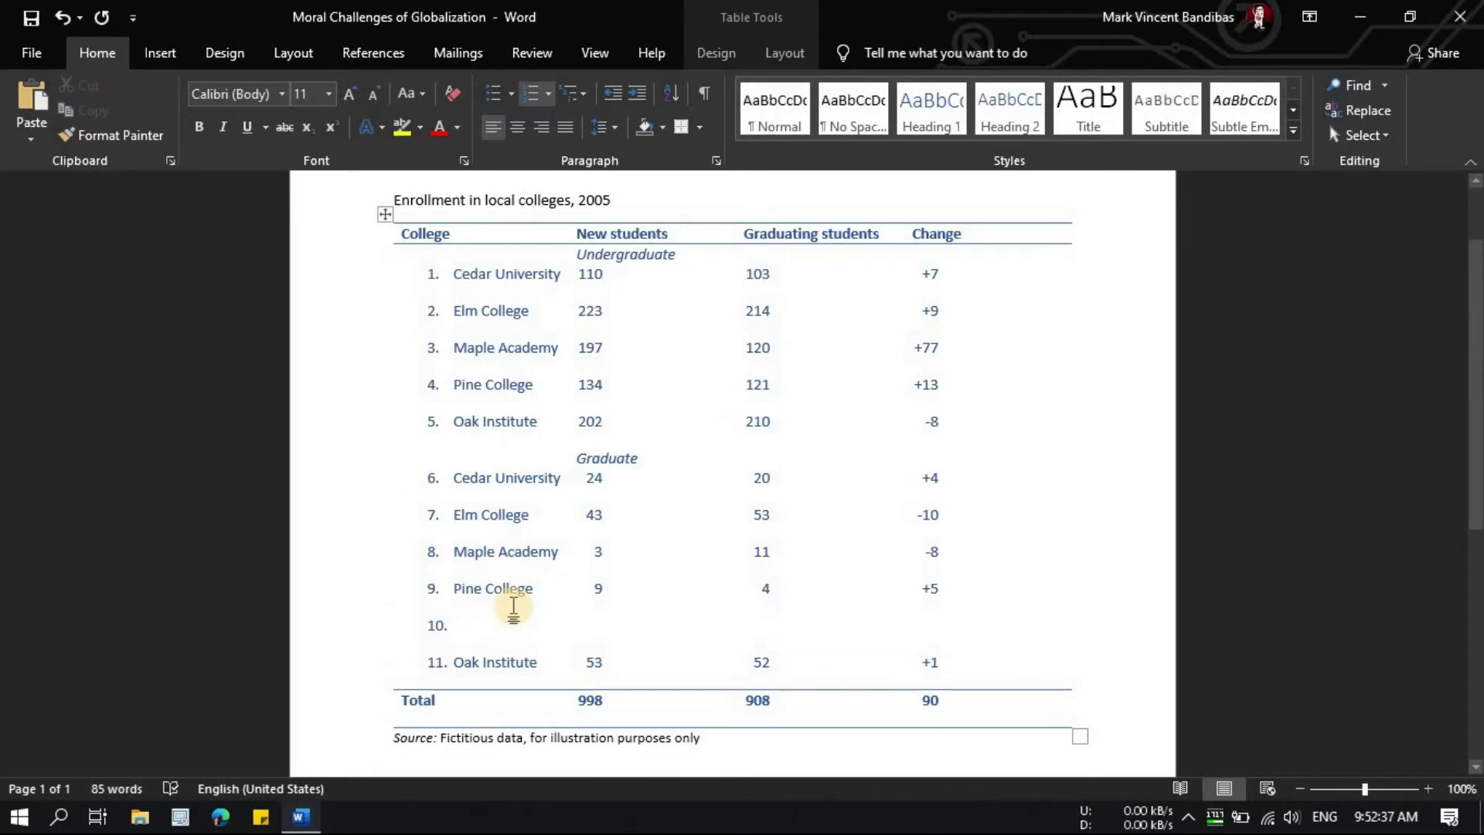
{"action": "type", "text": "nre"}
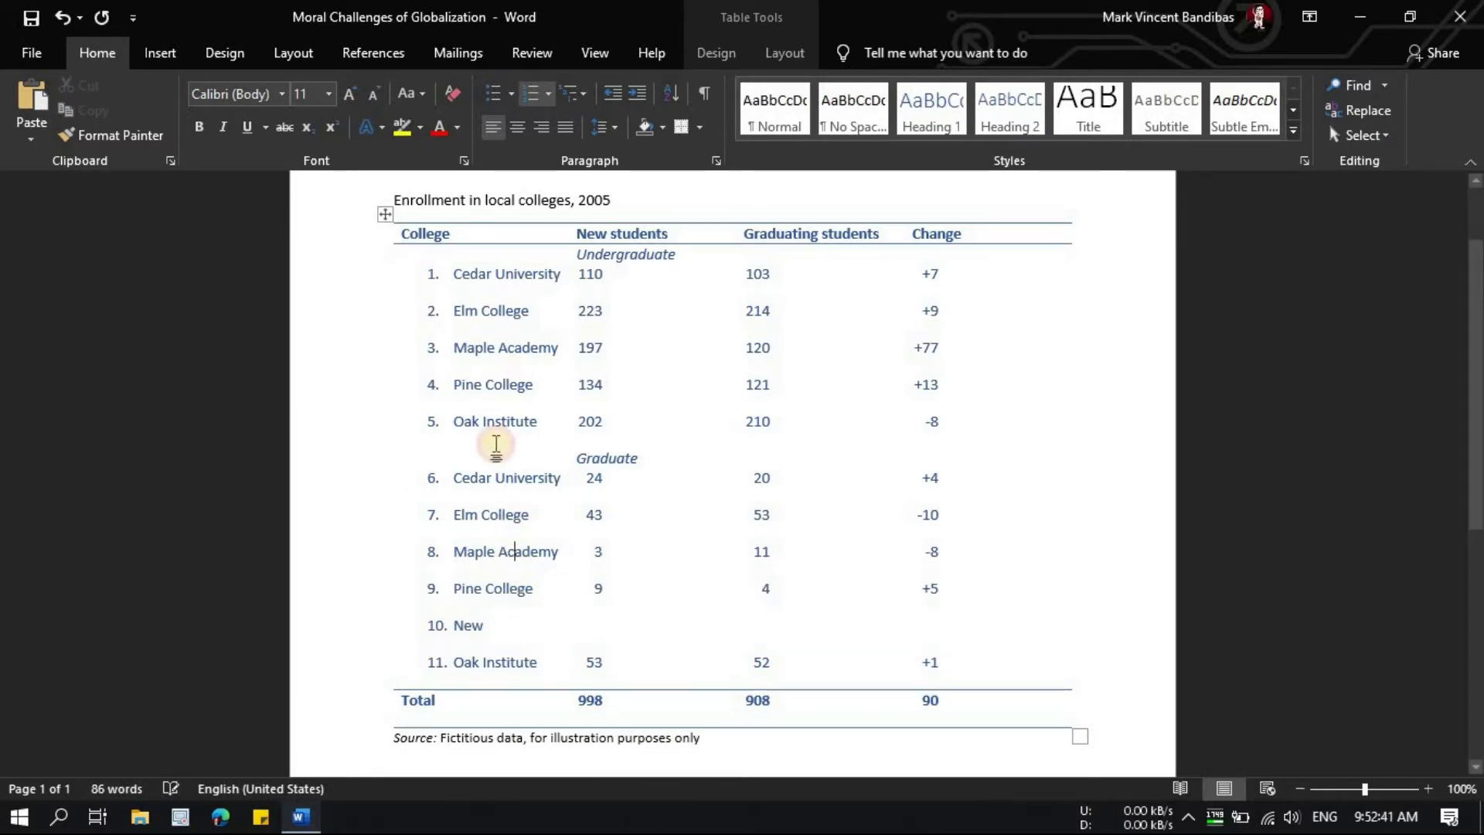
Step: Insert a row above Oak Institute in the Undergraduate section and enter "new" as its college name
{"action": "left_click", "coordinate": [452, 419]}
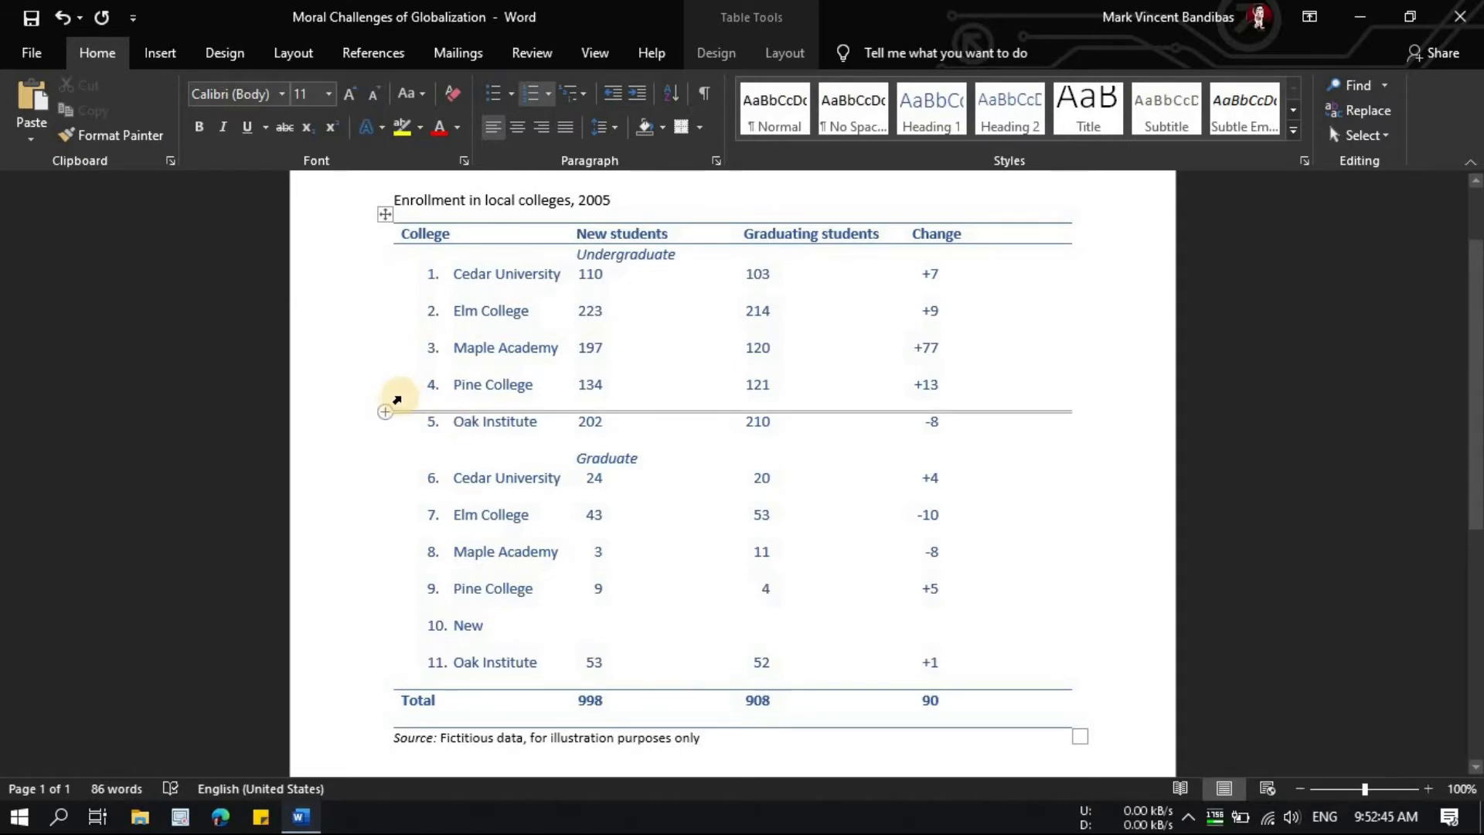
{"action": "left_click", "coordinate": [389, 410]}
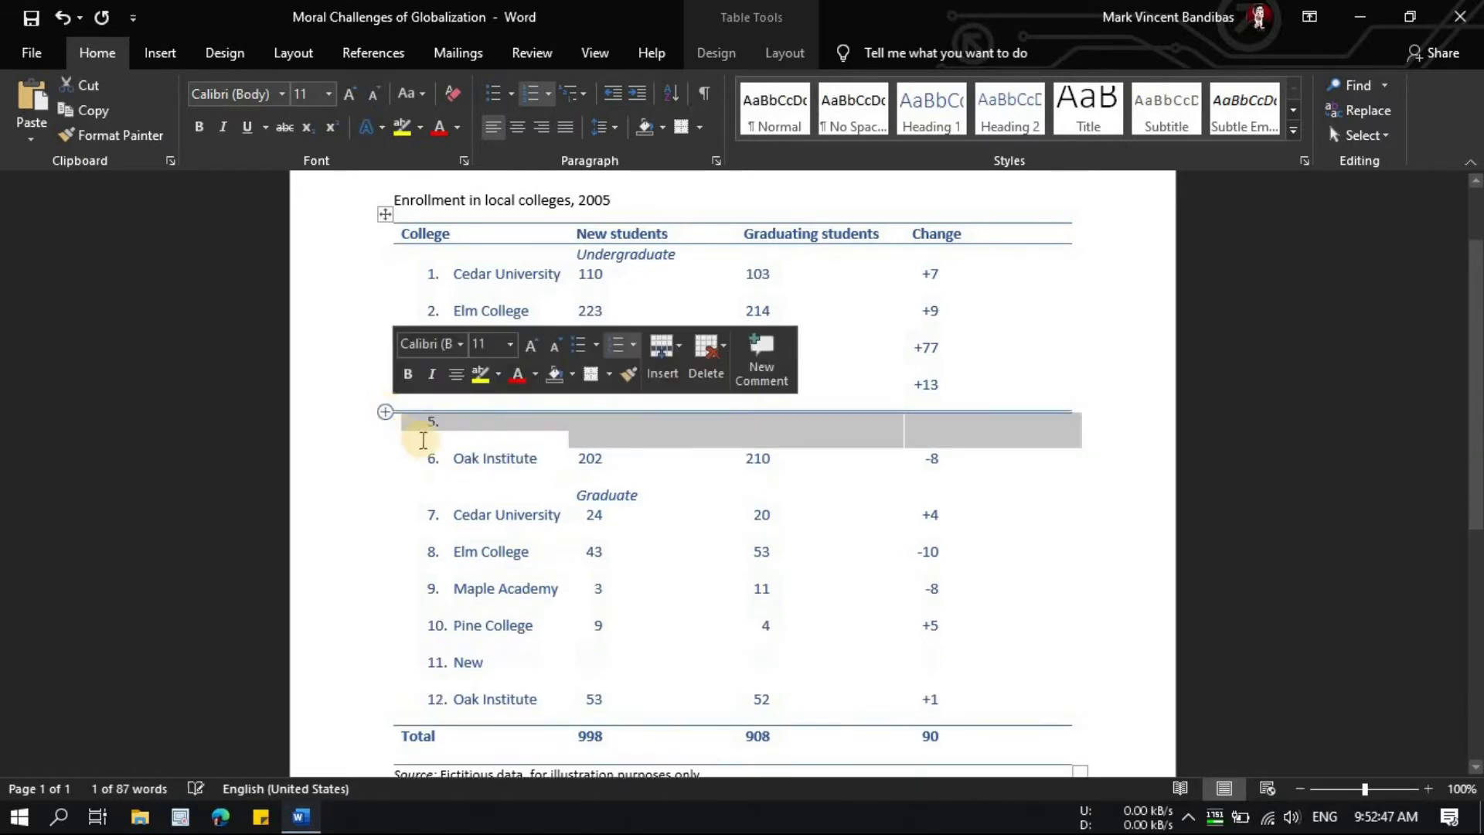
{"action": "left_click", "coordinate": [463, 433]}
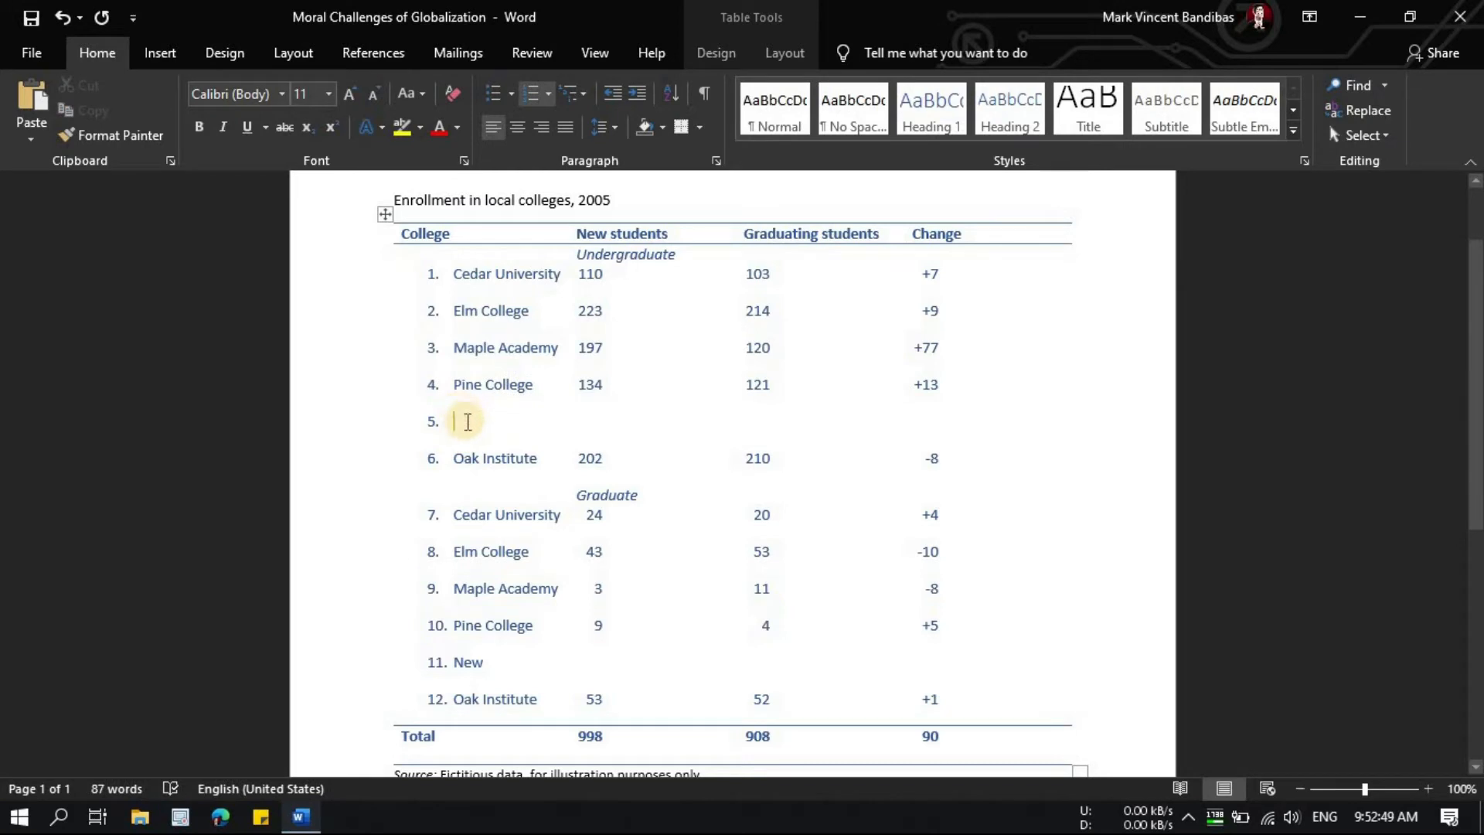
{"action": "type", "text": "new"}
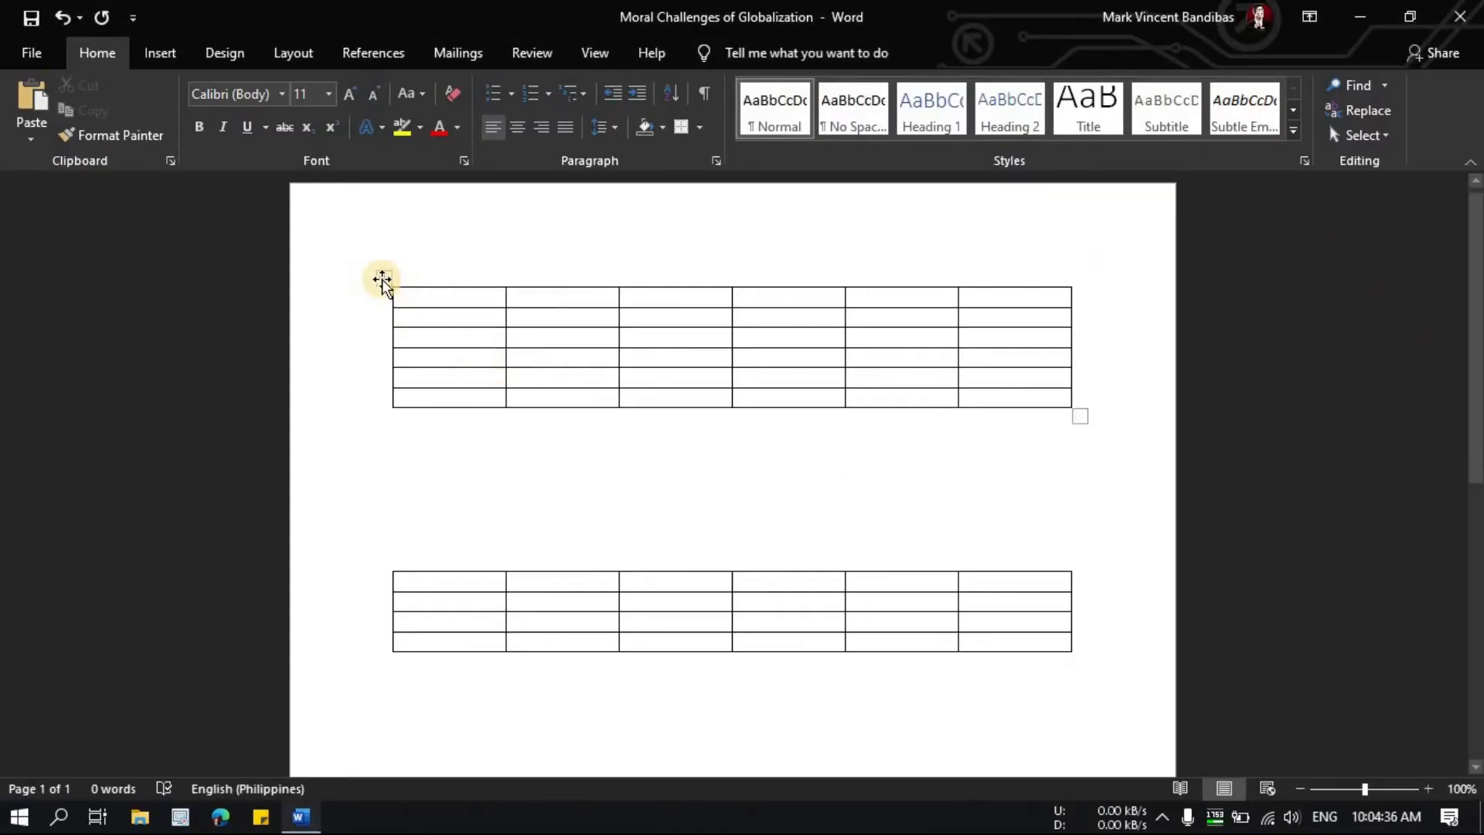
Step: Specify a height of 2 cm for all six rows of the upper empty table and set the row height rule to Exactly
{"action": "left_click", "coordinate": [381, 279]}
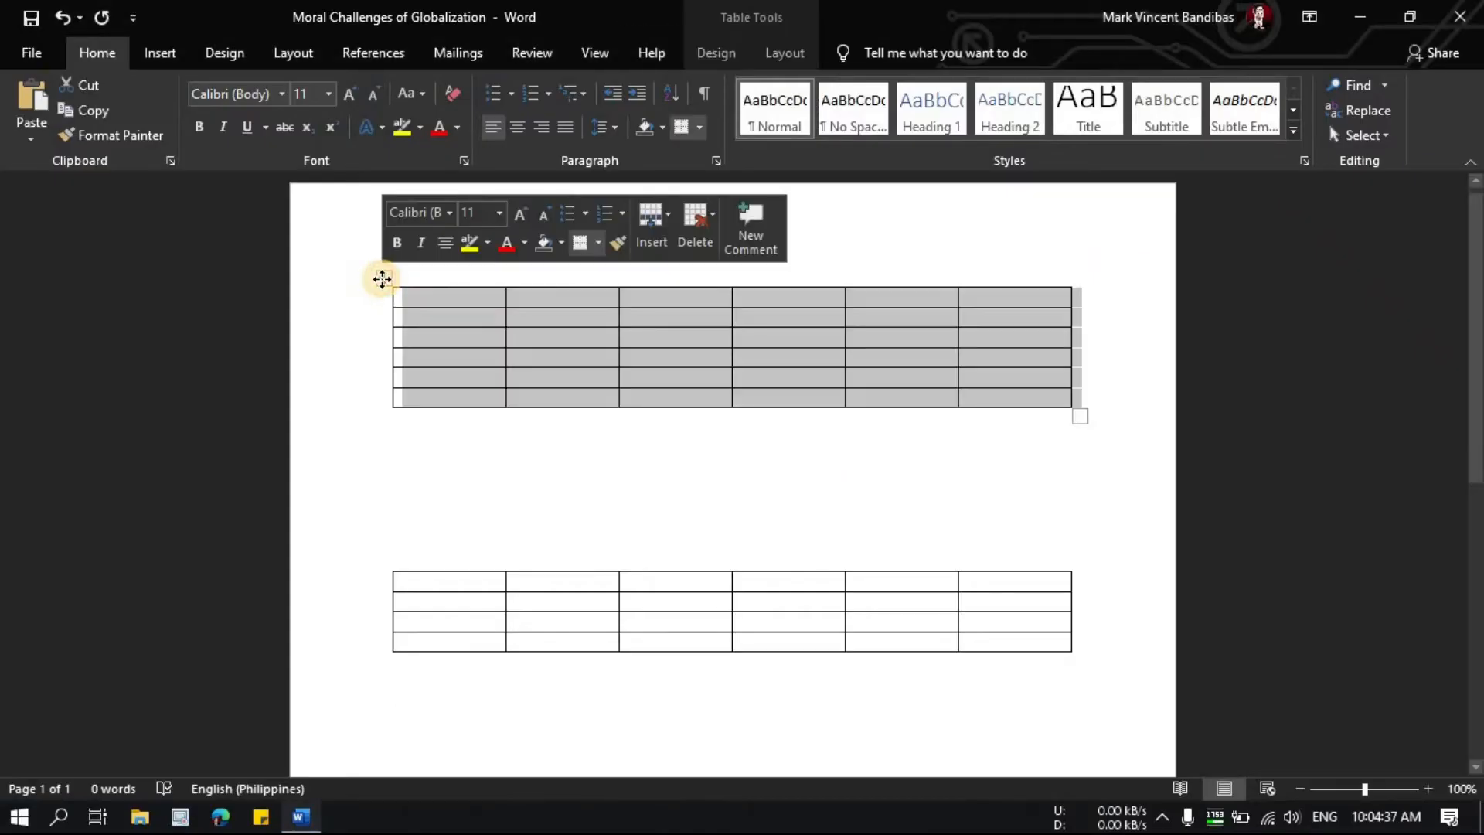
{"action": "right_click", "coordinate": [382, 279]}
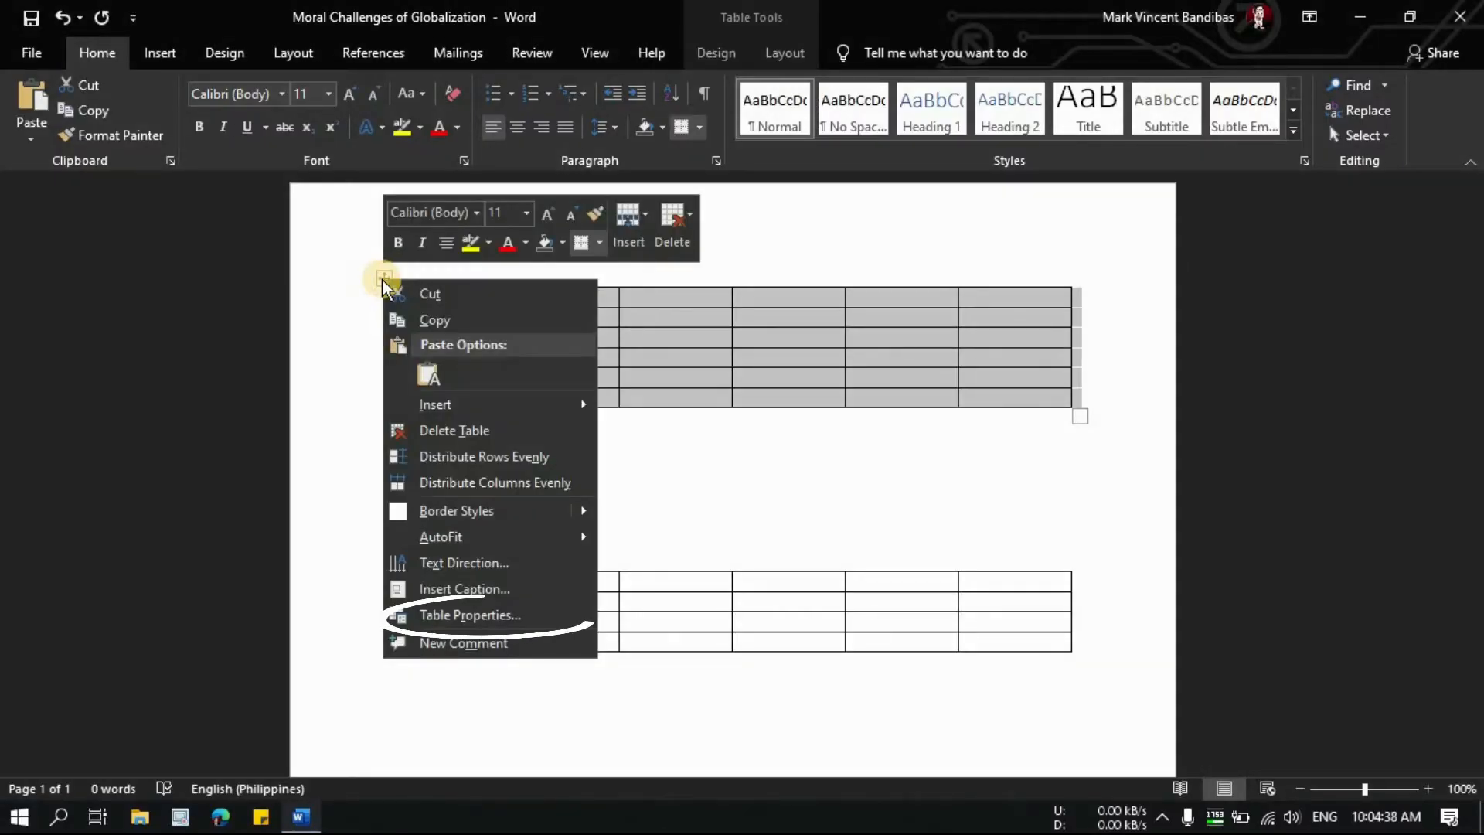
{"action": "left_click", "coordinate": [467, 615]}
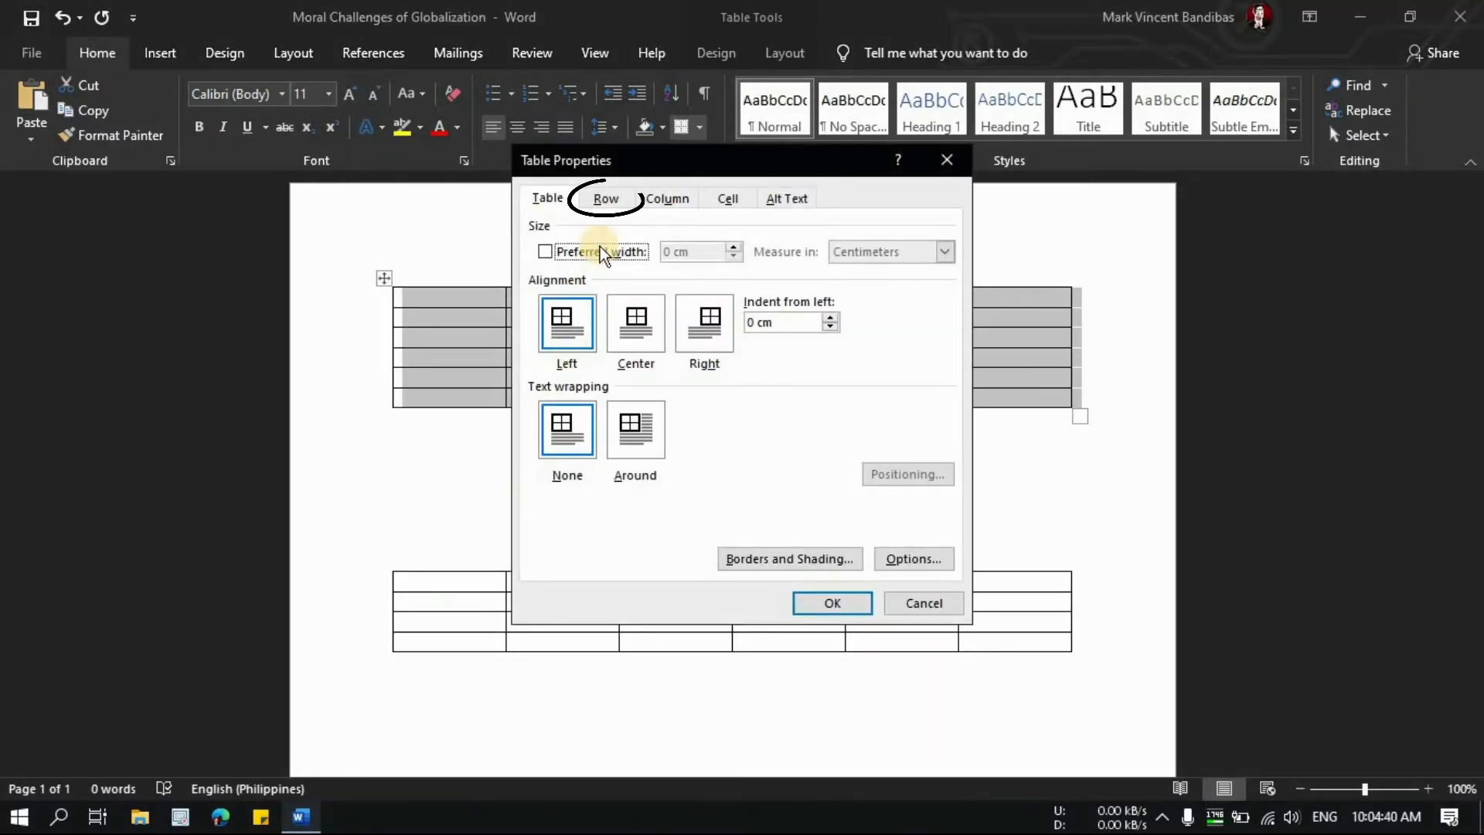
{"action": "left_click", "coordinate": [607, 199]}
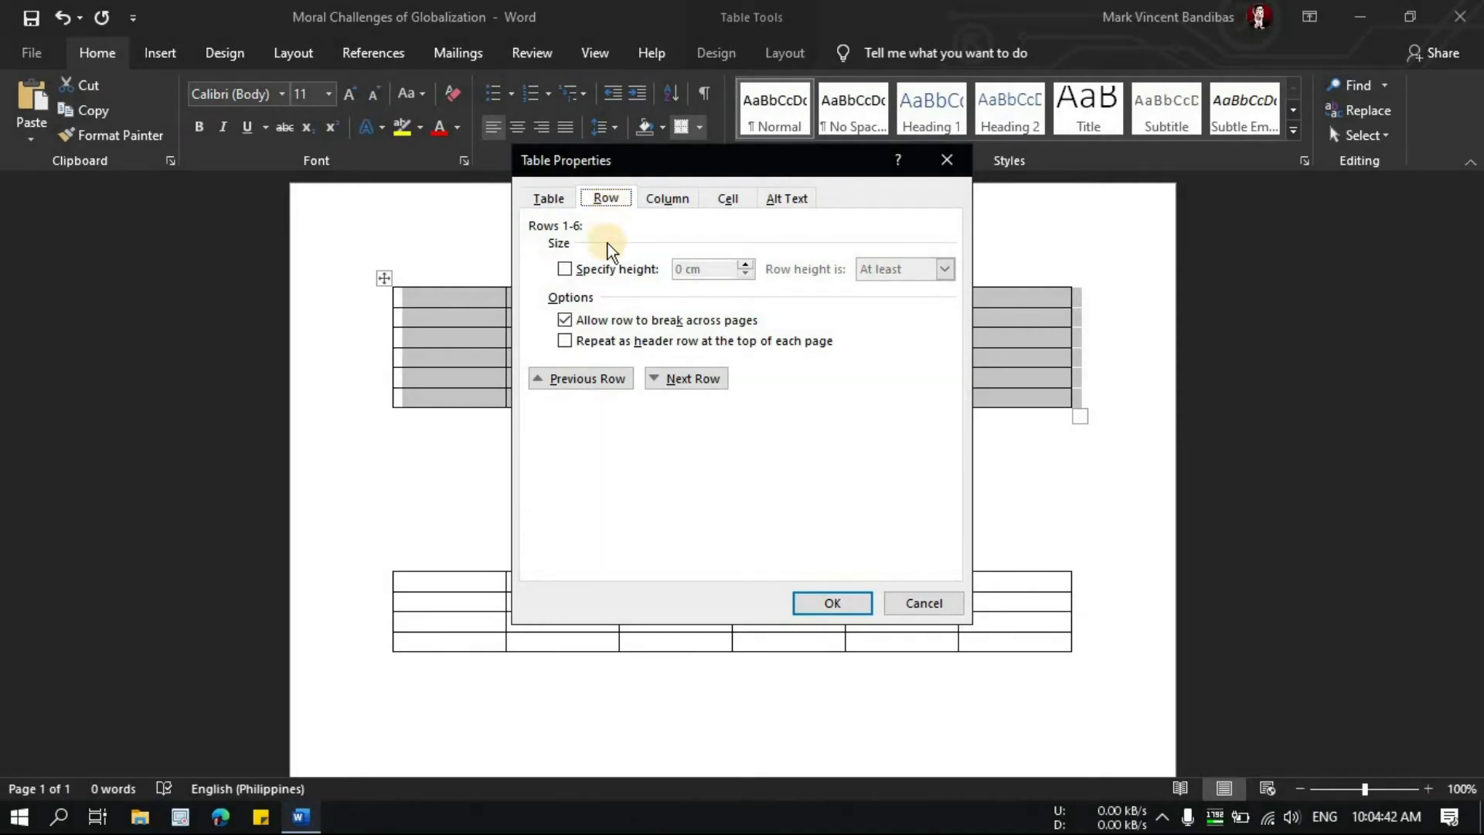
{"action": "left_click", "coordinate": [610, 270]}
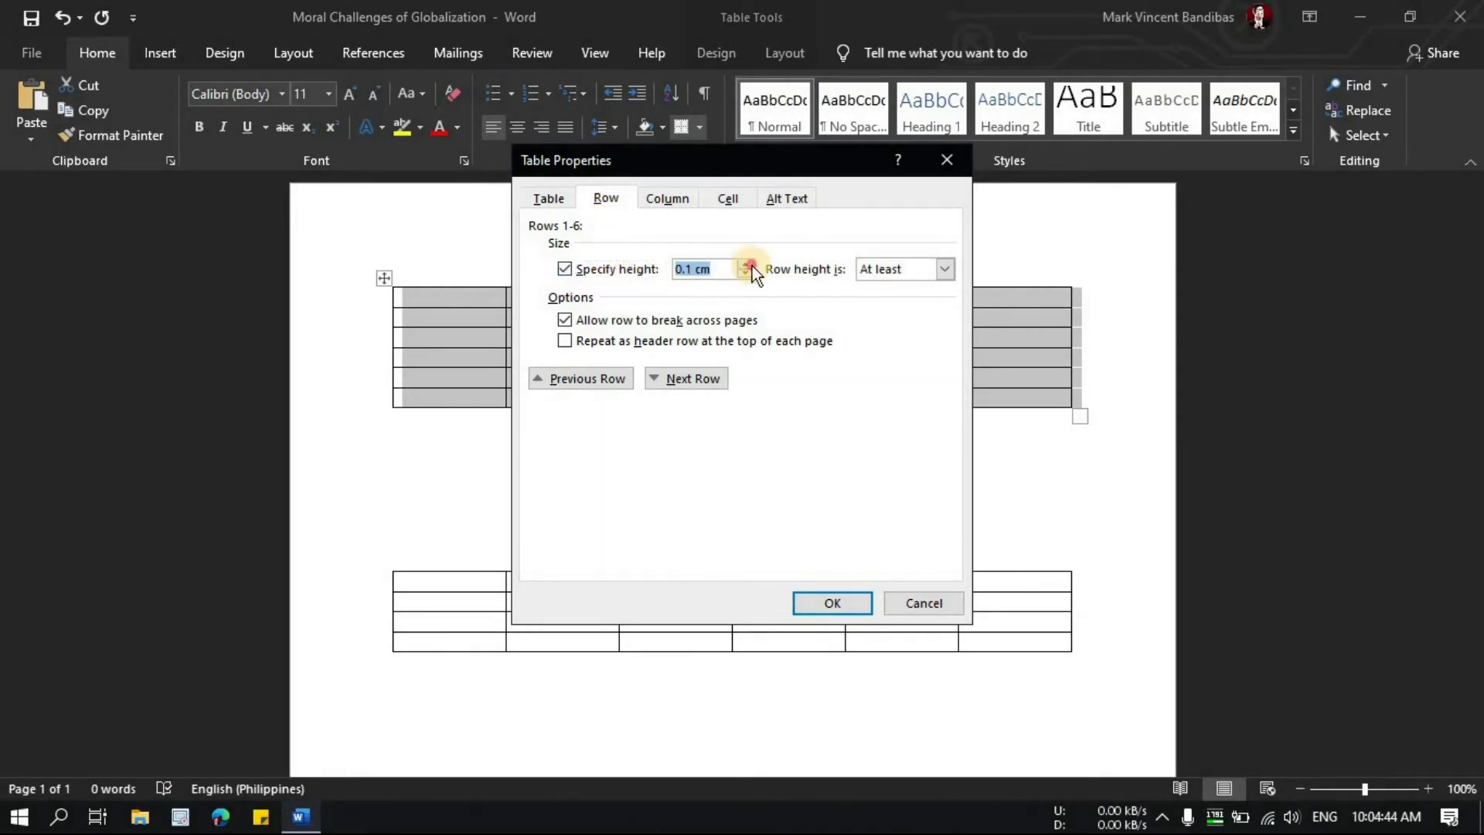
{"action": "left_click", "coordinate": [748, 265]}
{"action": "left_click", "coordinate": [752, 266]}
{"action": "left_click", "coordinate": [752, 266]}
{"action": "left_click", "coordinate": [752, 266]}
{"action": "left_click", "coordinate": [732, 273]}
{"action": "left_click", "coordinate": [952, 268]}
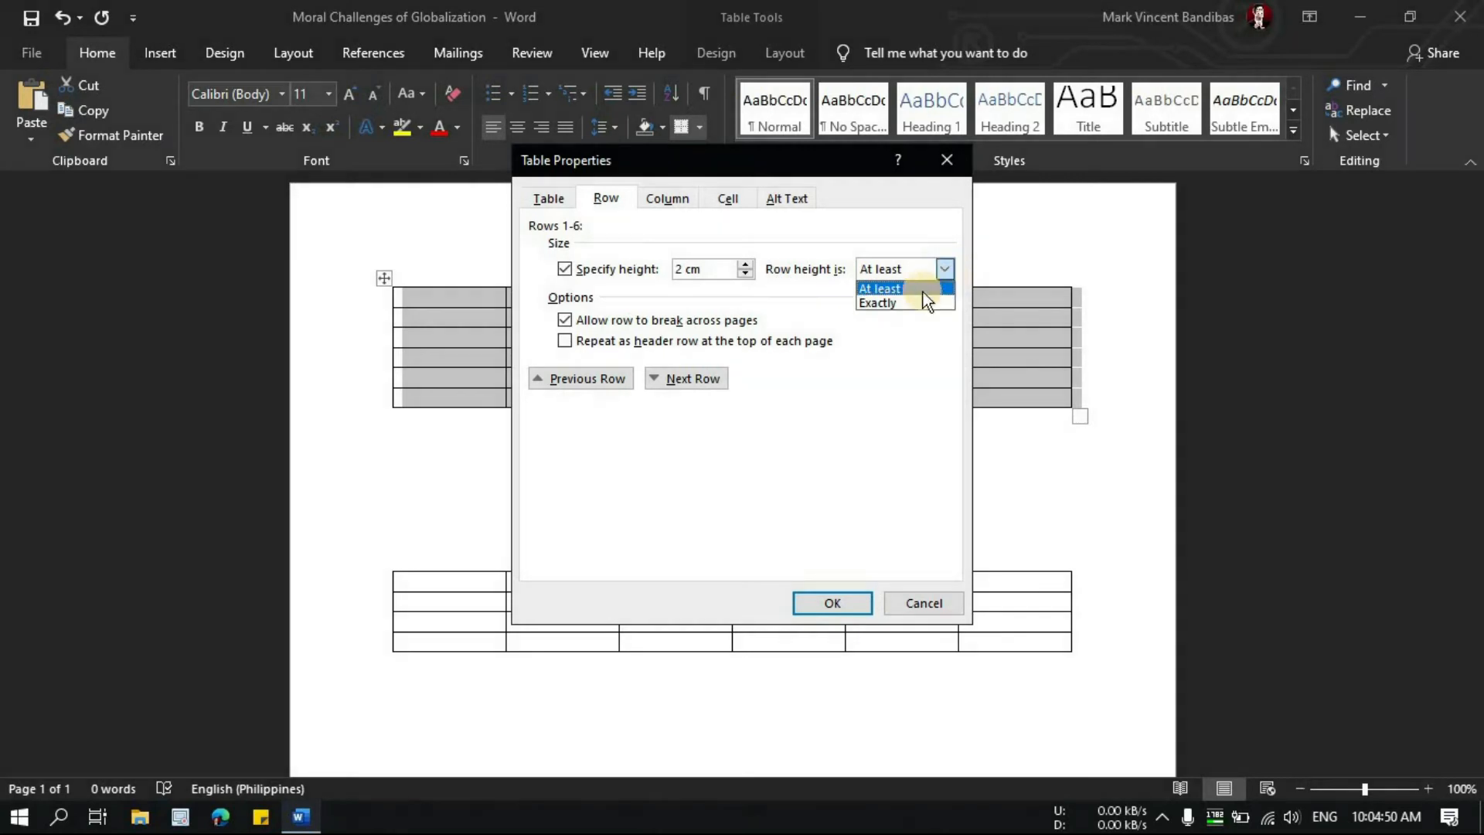
{"action": "left_click", "coordinate": [901, 303]}
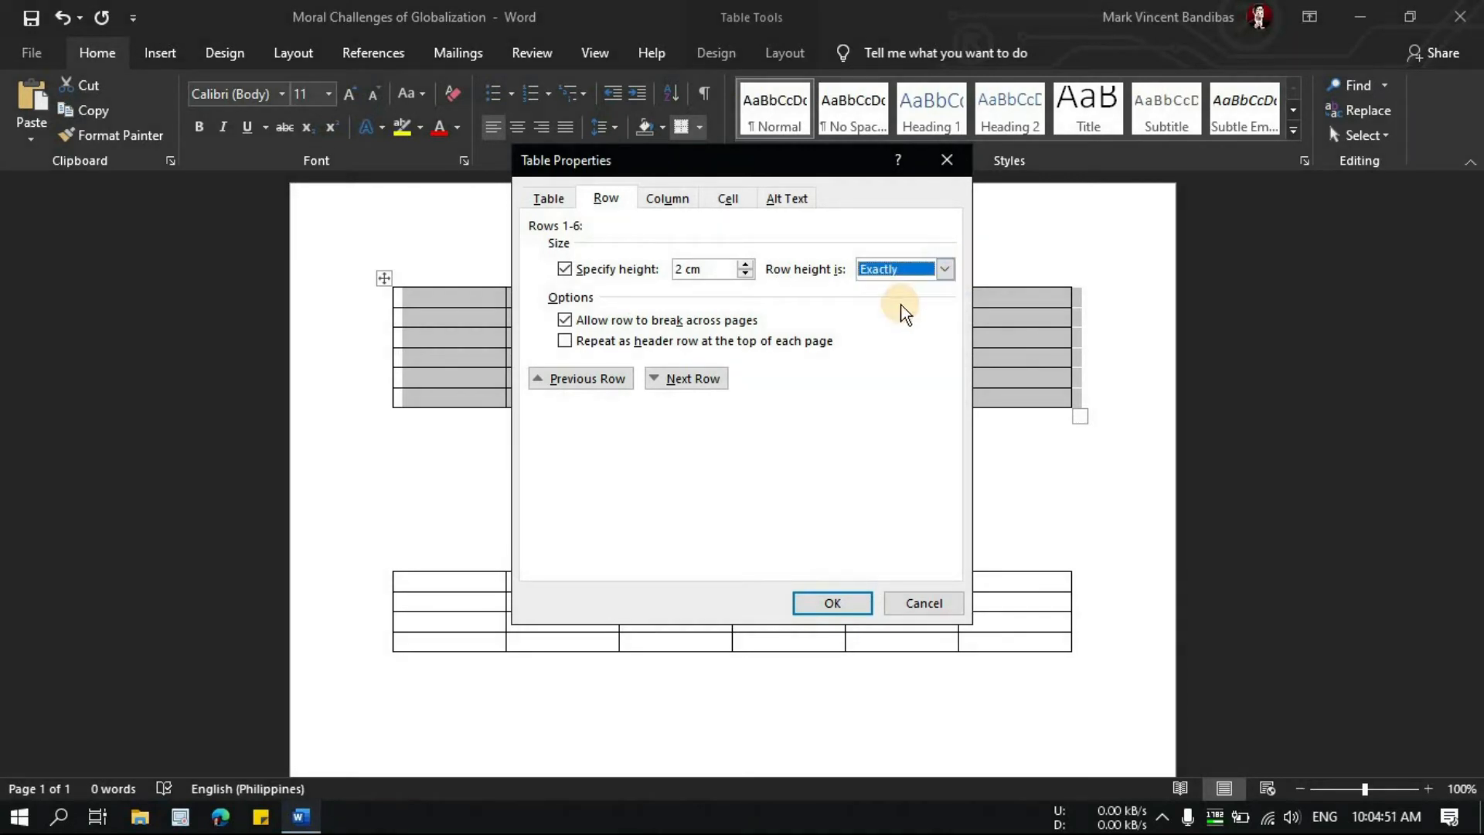
Step: Turn off automatic resizing to fit contents for the upper empty table and apply the table properties
{"action": "left_click", "coordinate": [552, 200]}
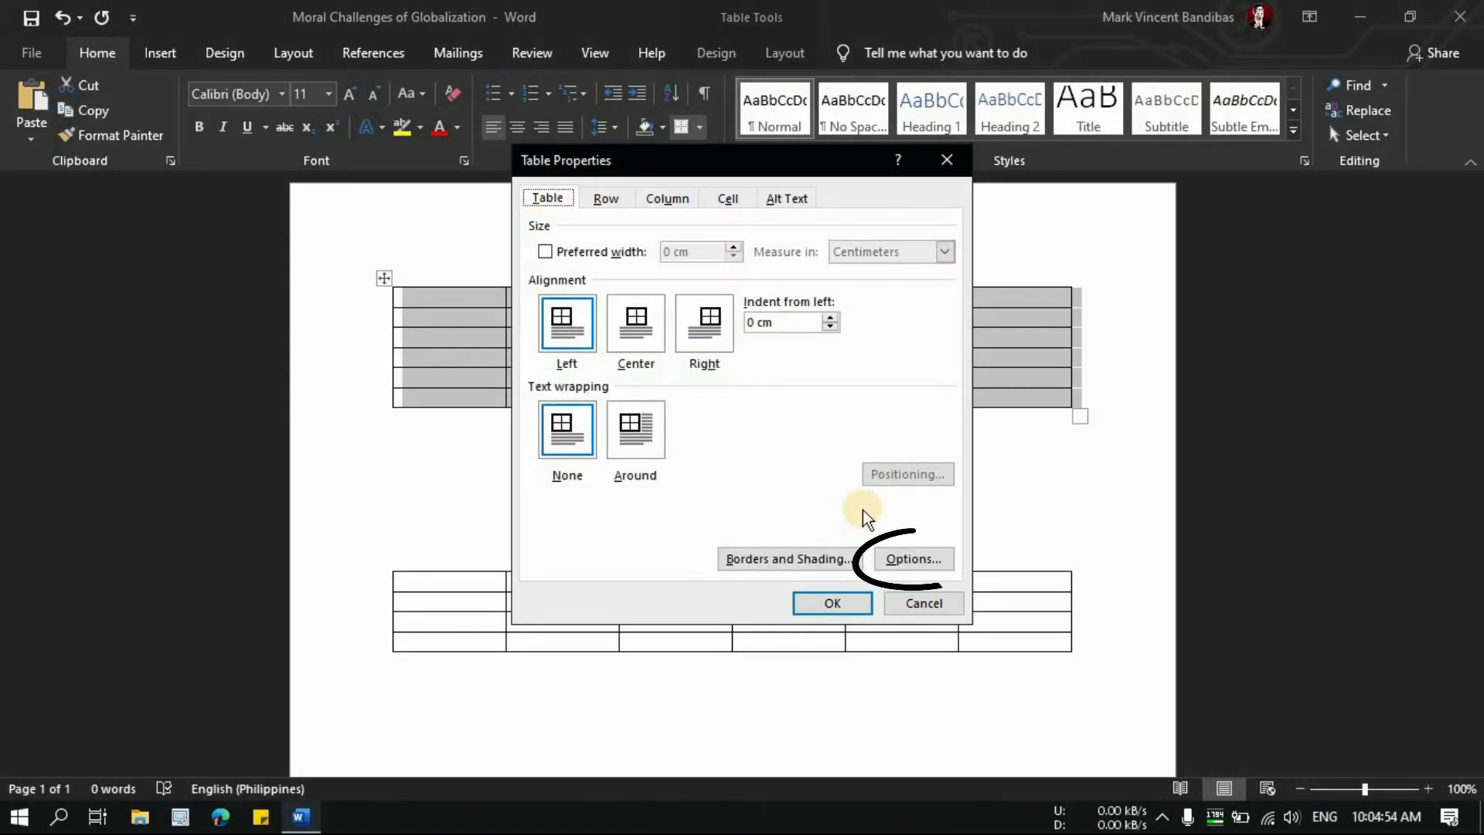
{"action": "left_click", "coordinate": [918, 557]}
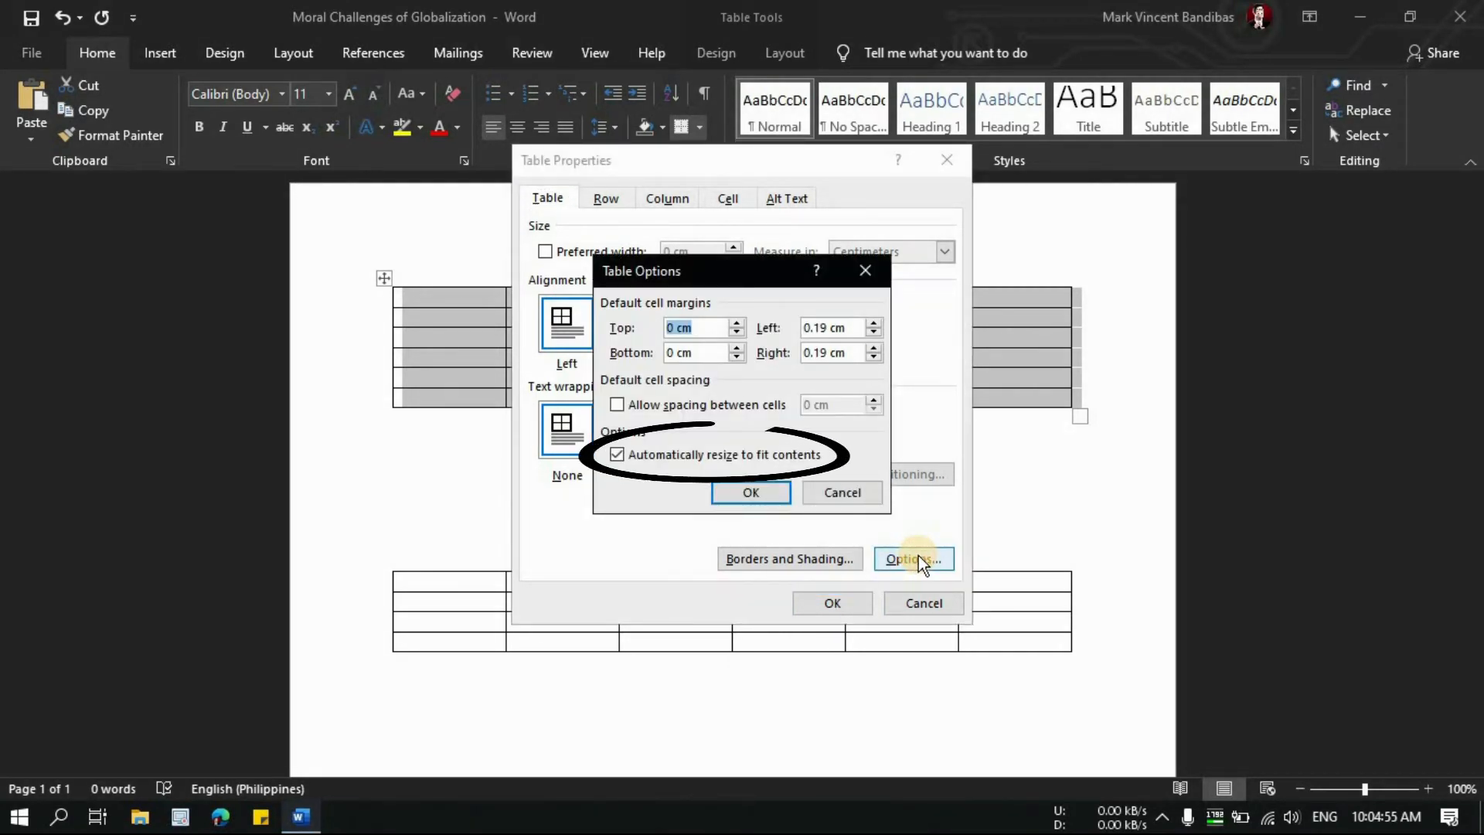
{"action": "left_click", "coordinate": [759, 457]}
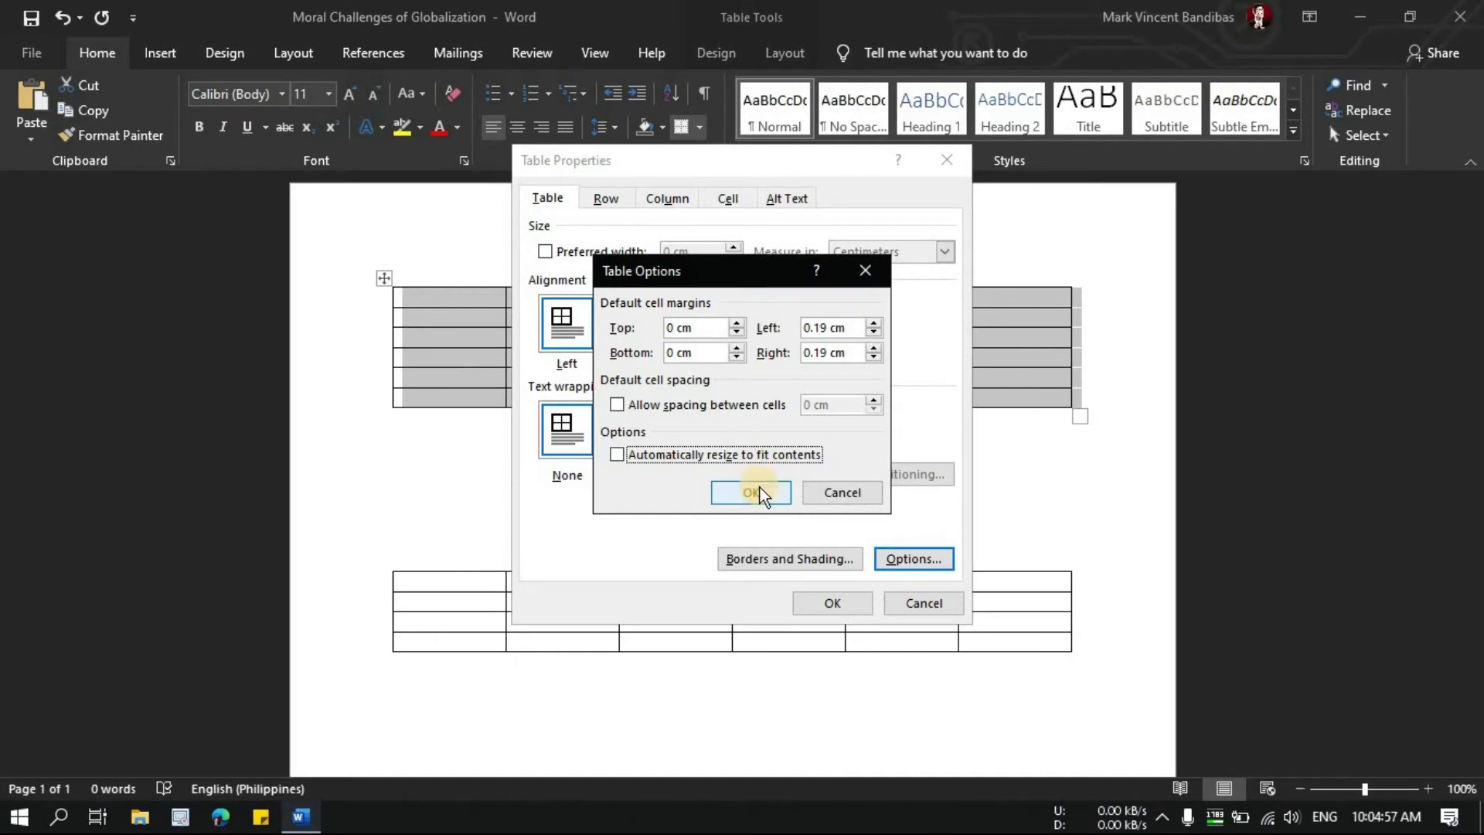
{"action": "left_click", "coordinate": [759, 488]}
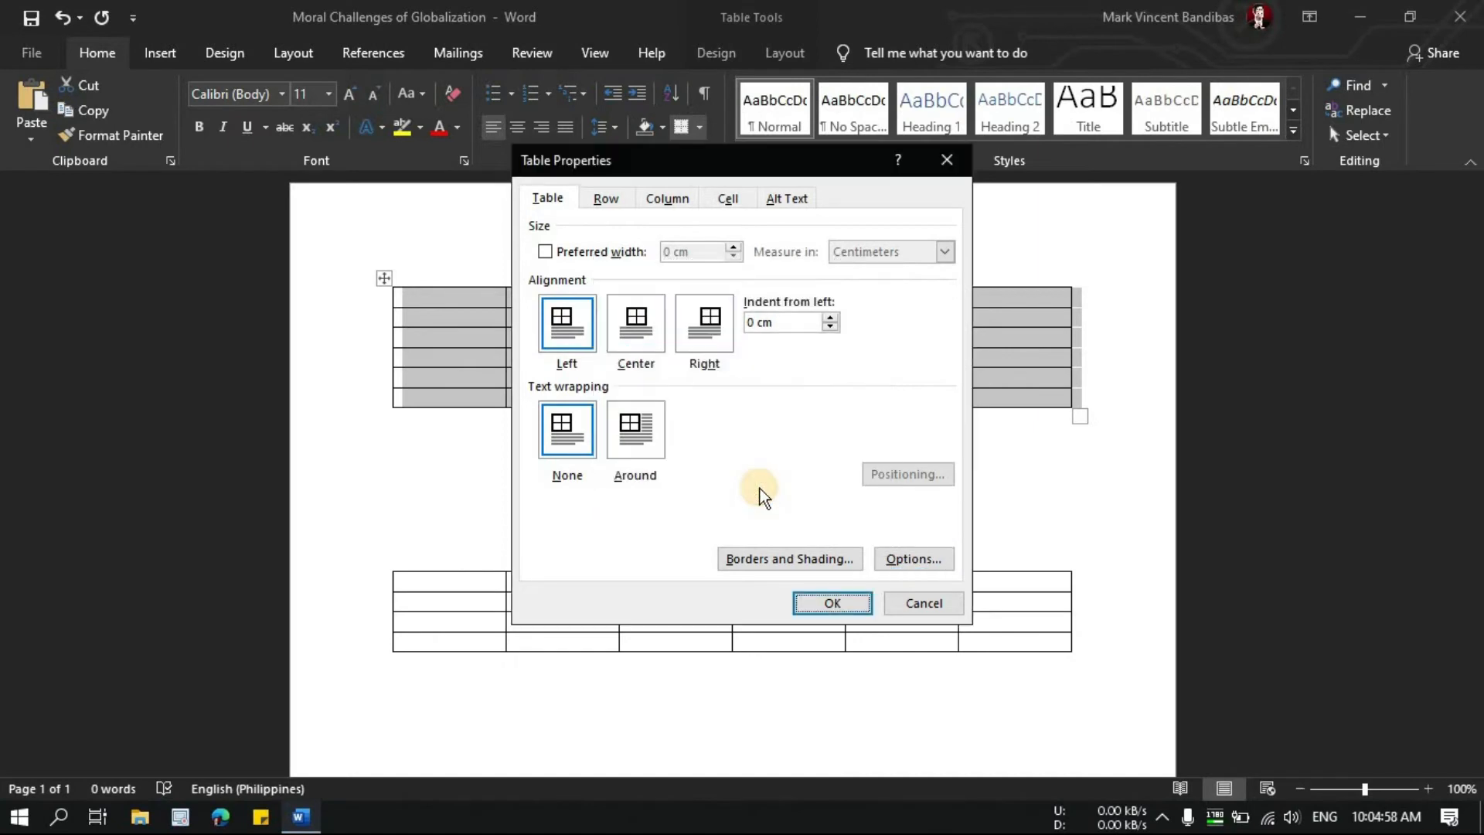
{"action": "left_click", "coordinate": [827, 602]}
{"action": "left_click", "coordinate": [722, 452]}
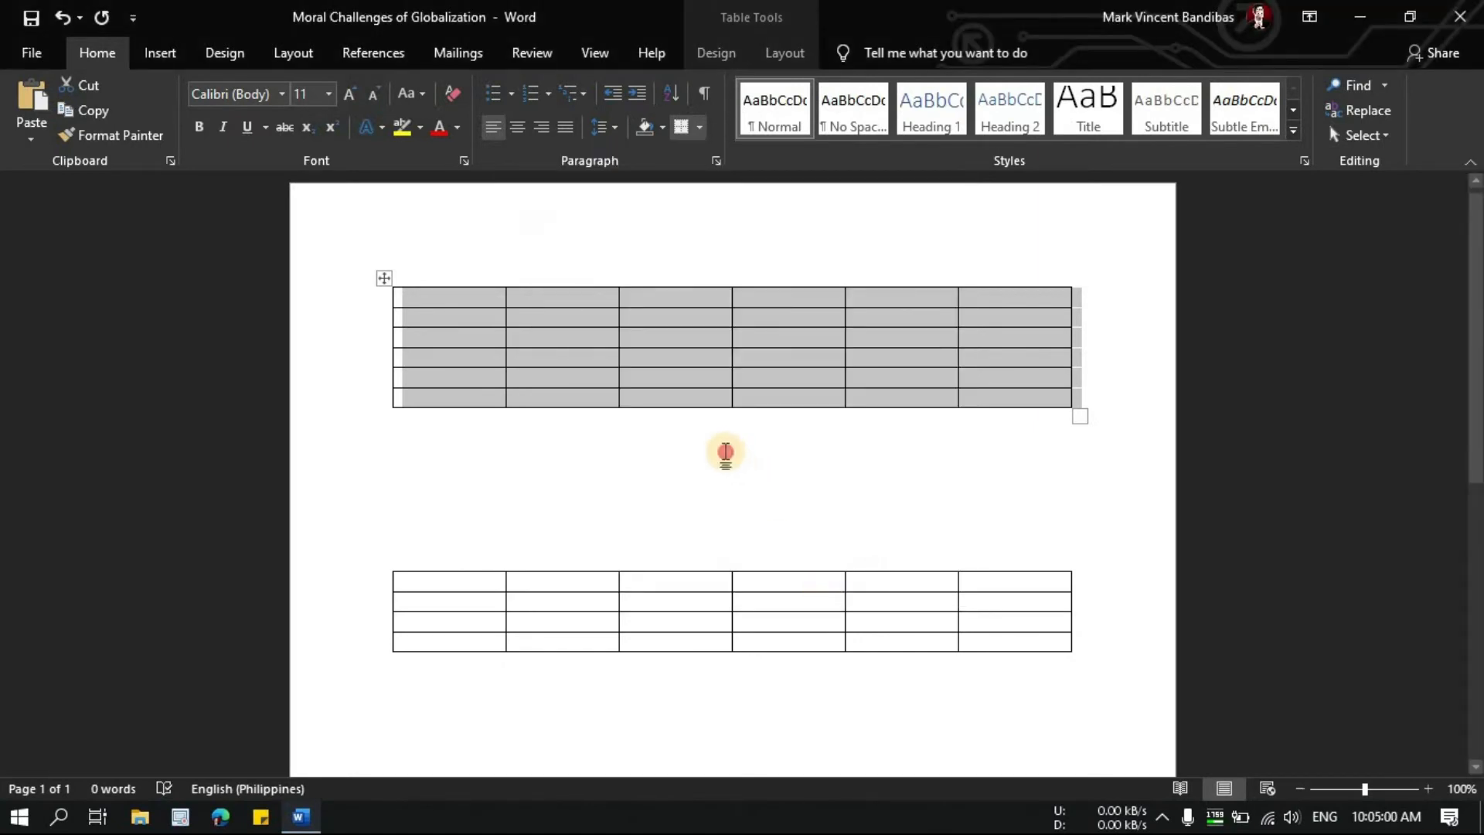
Step: Enter a long unbroken run of the letter f in the first cell of the upper table and of the lower table
{"action": "left_click", "coordinate": [489, 297]}
{"action": "type", "text": "fffffffffffffffffffffffffffffffffffff"}
{"action": "scroll", "coordinate": [510, 503], "scroll_direction": "down", "scroll_amount": 1}
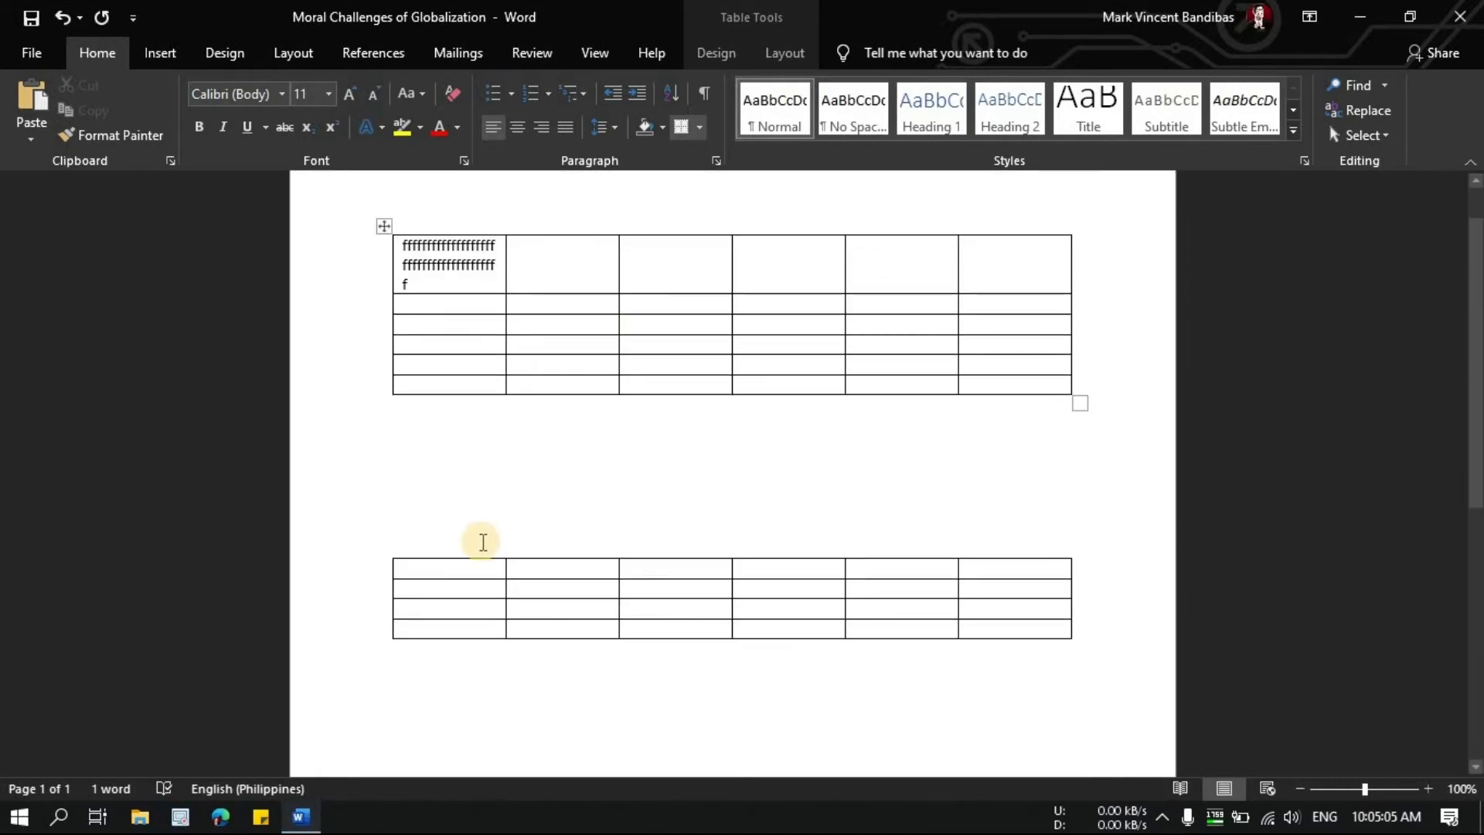
{"action": "left_click", "coordinate": [468, 566]}
{"action": "type", "text": "ffffffffffffffff"}
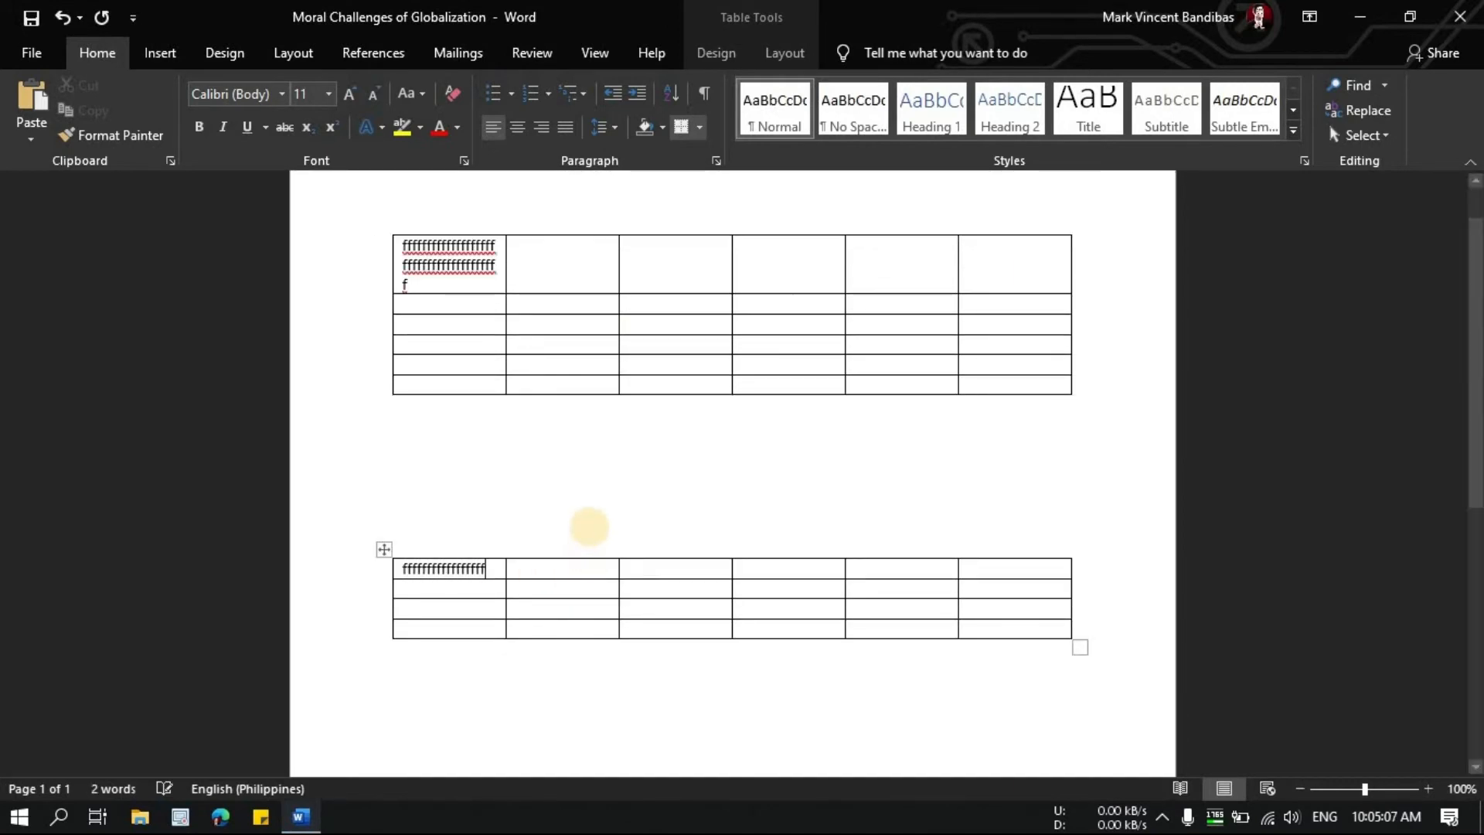
{"action": "type", "text": "ffffffffffffffffffffffffffffffffffffffffffffffffffff"}
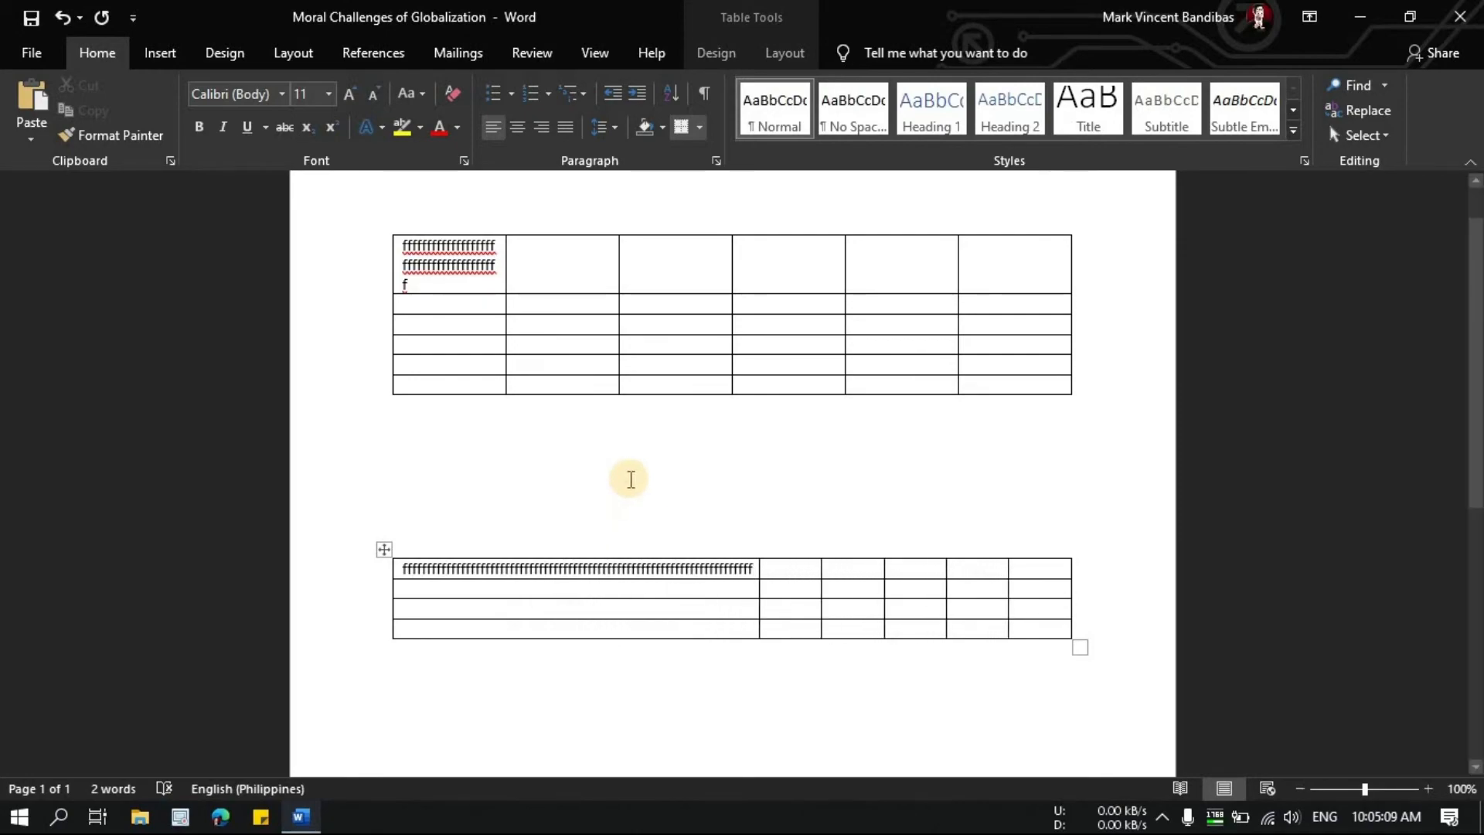
{"action": "left_click", "coordinate": [629, 478]}
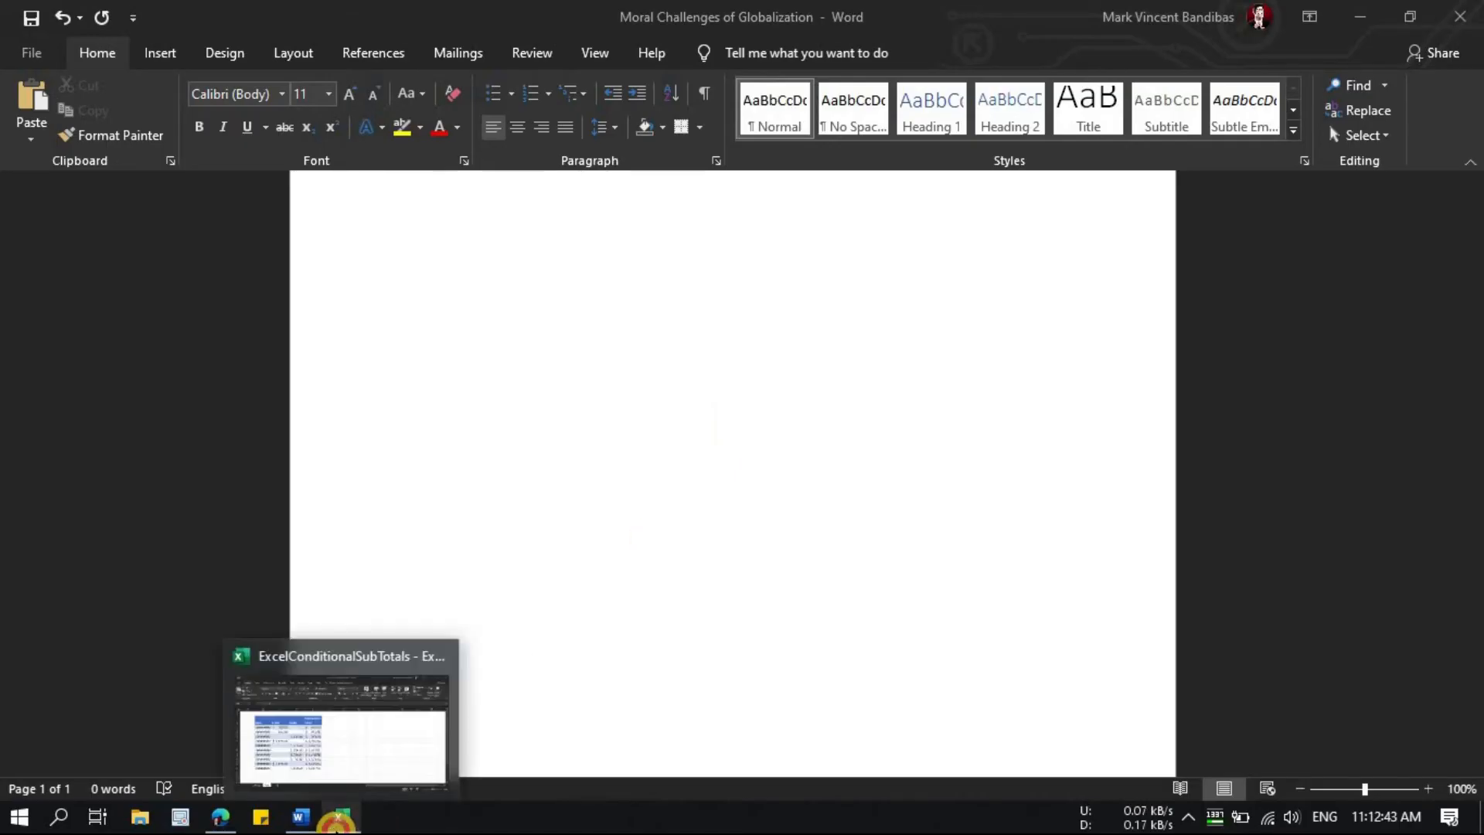
Step: Switch to the ExcelConditionalSubTotals workbook in Excel and copy the transaction table in B2:E12, headers included
{"action": "left_click", "coordinate": [340, 816]}
{"action": "left_click_drag", "start_coordinate": [568, 651], "coordinate": [165, 302]}
{"action": "right_click", "coordinate": [165, 303]}
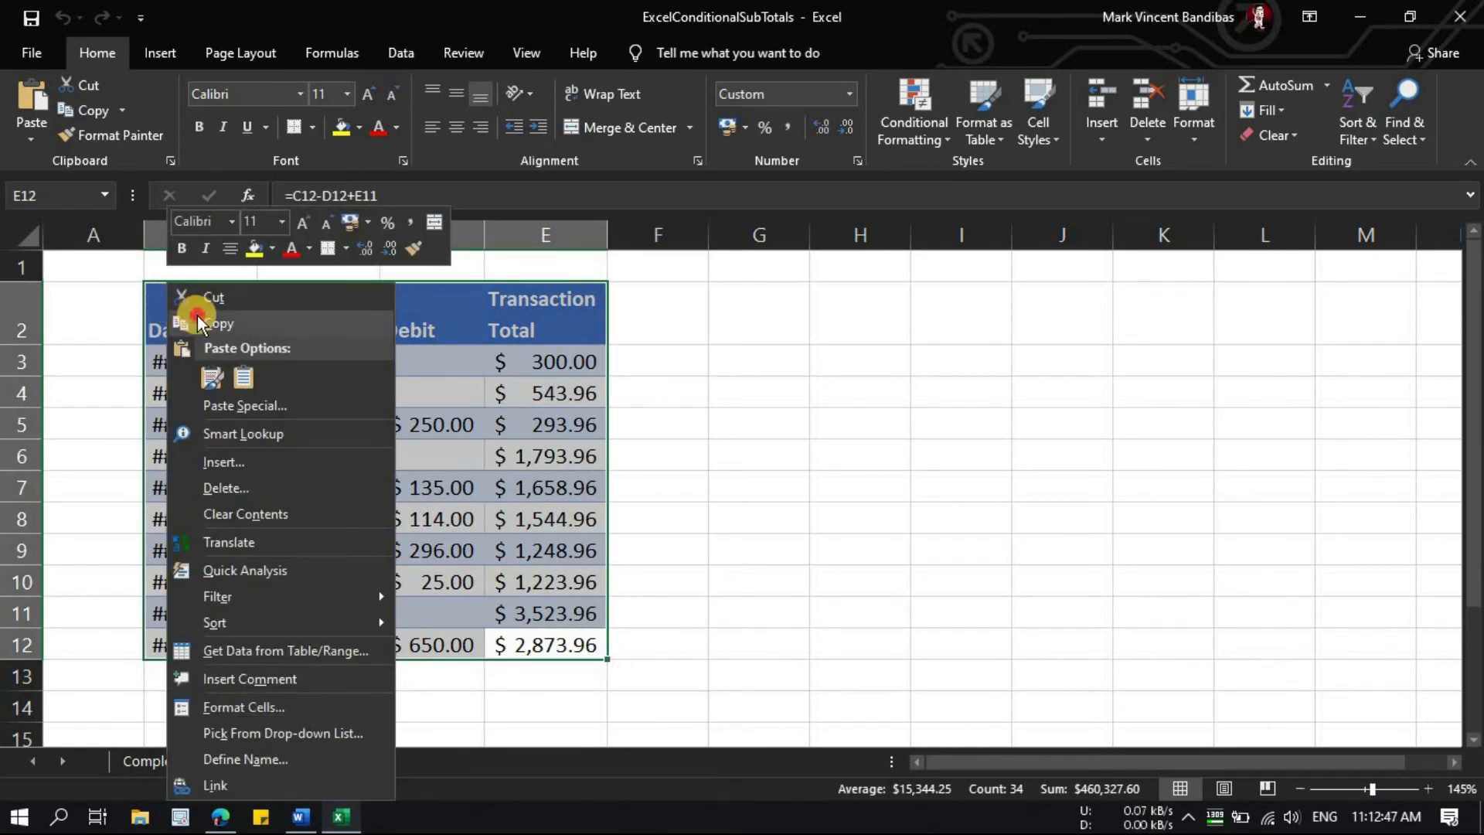
{"action": "left_click", "coordinate": [189, 320]}
Step: Switch to Gmail in the browser and paste the copied Excel table into the body of the new message
{"action": "left_click", "coordinate": [225, 719]}
{"action": "right_click", "coordinate": [957, 438]}
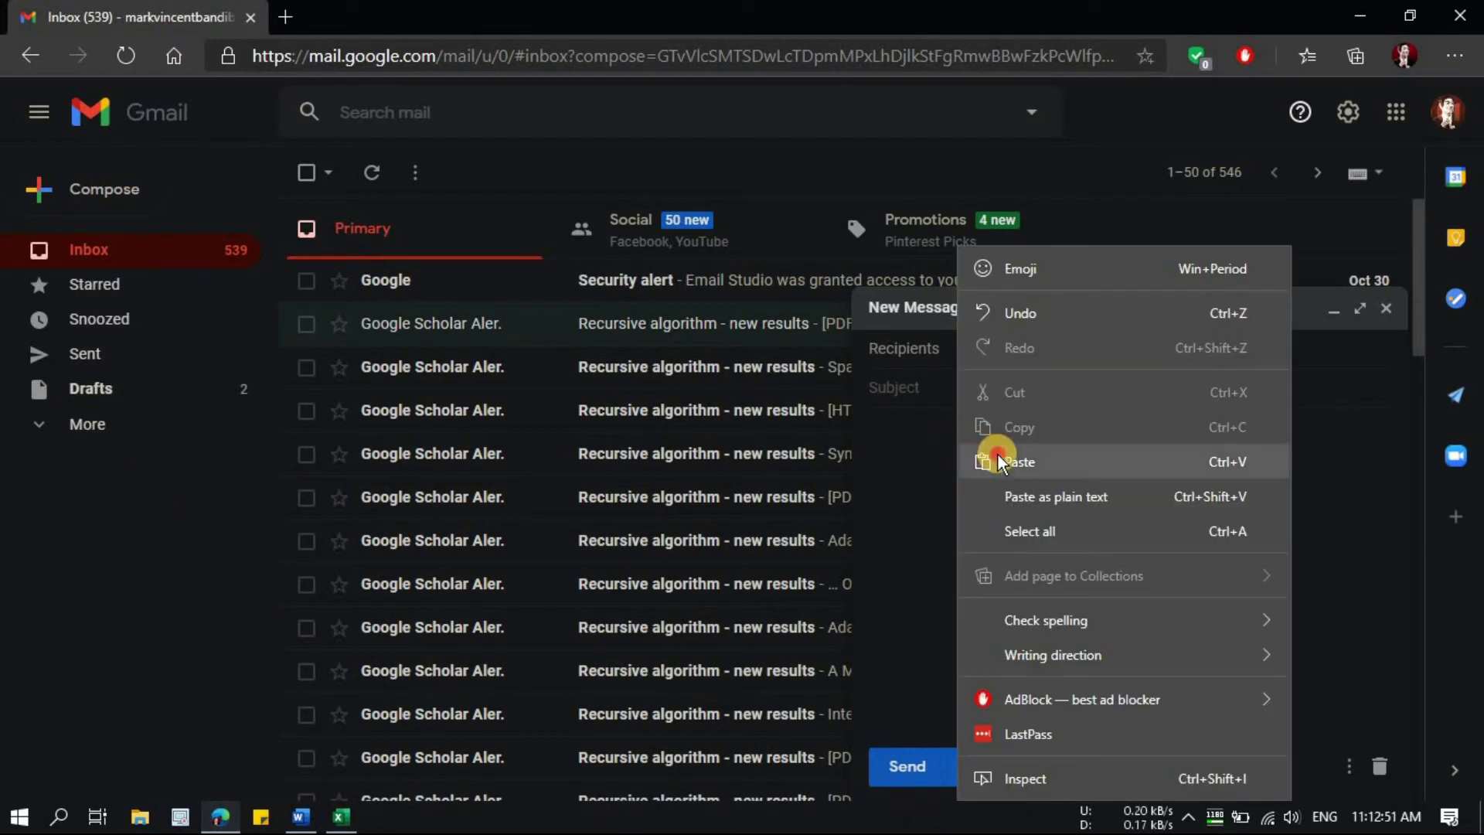
{"action": "left_click", "coordinate": [986, 460]}
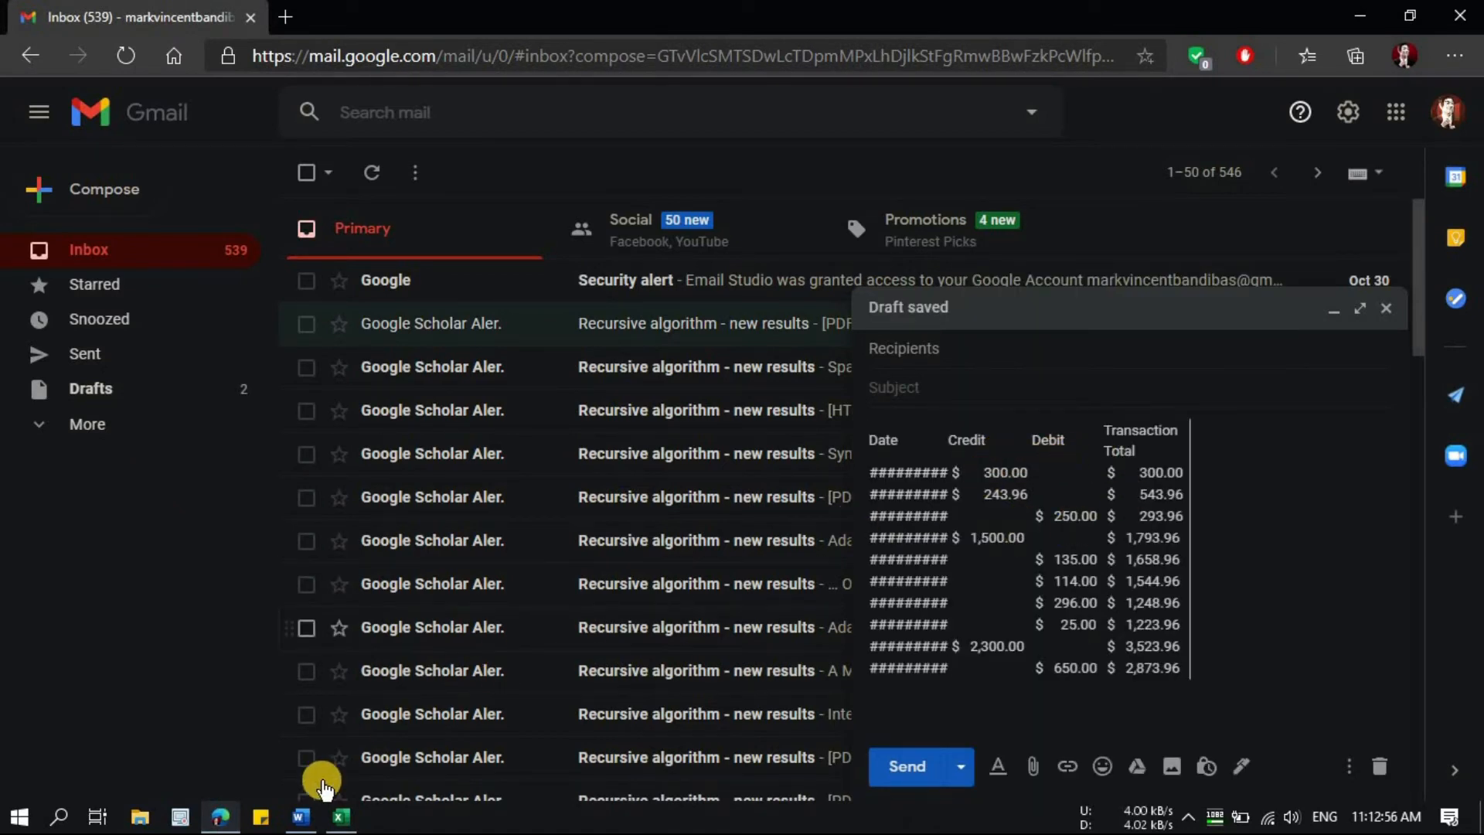
Step: Switch to Word and paste the Excel table into the blank page, keeping its source formatting
{"action": "left_click", "coordinate": [298, 823]}
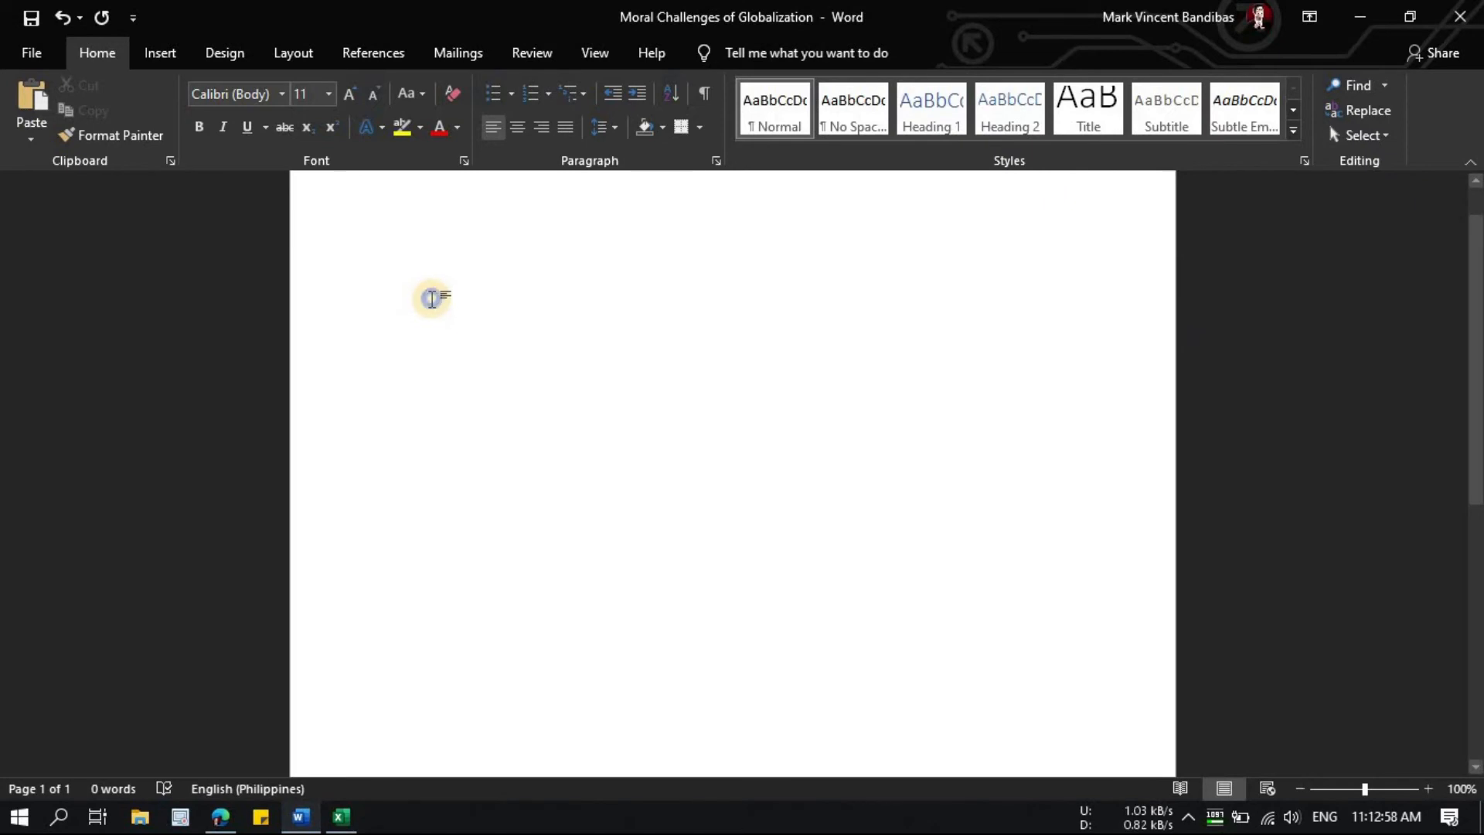
{"action": "right_click", "coordinate": [432, 300]}
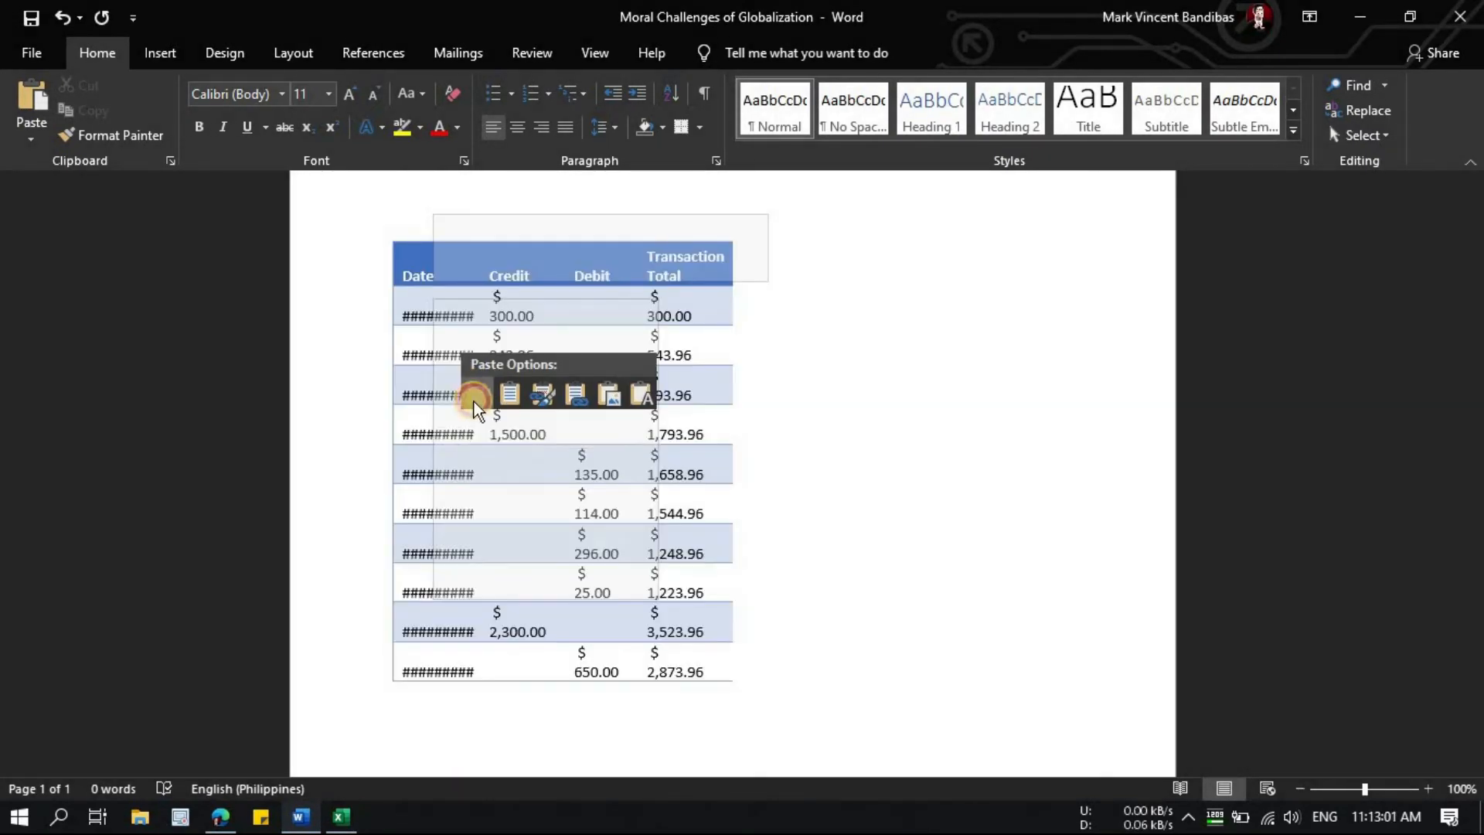
{"action": "left_click", "coordinate": [476, 396]}
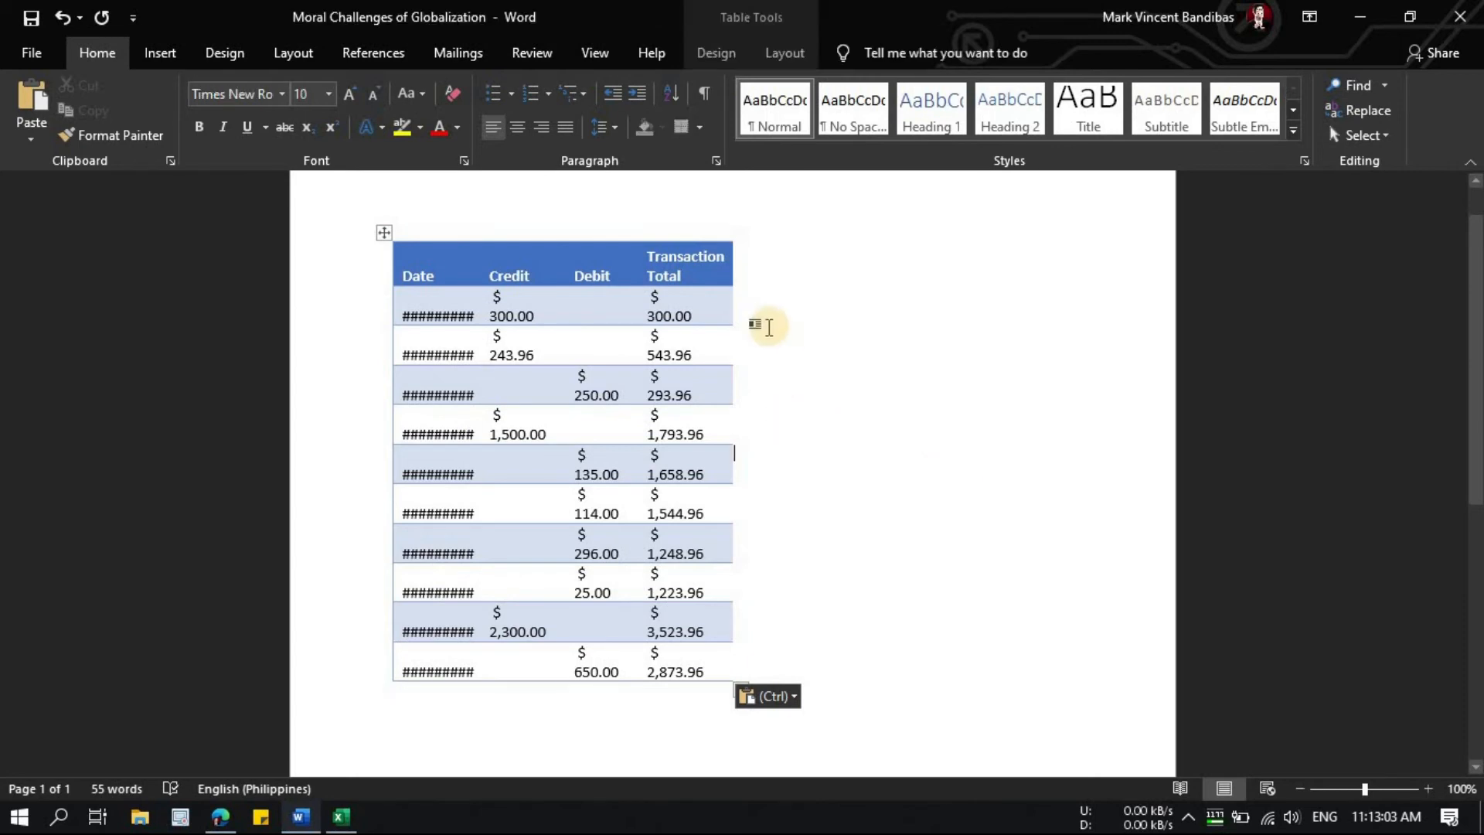
Step: Copy the transaction table from Word, clear the Gmail message body, and paste the Word version of the table there
{"action": "left_click_drag", "start_coordinate": [775, 675], "coordinate": [416, 258]}
{"action": "right_click", "coordinate": [416, 257]}
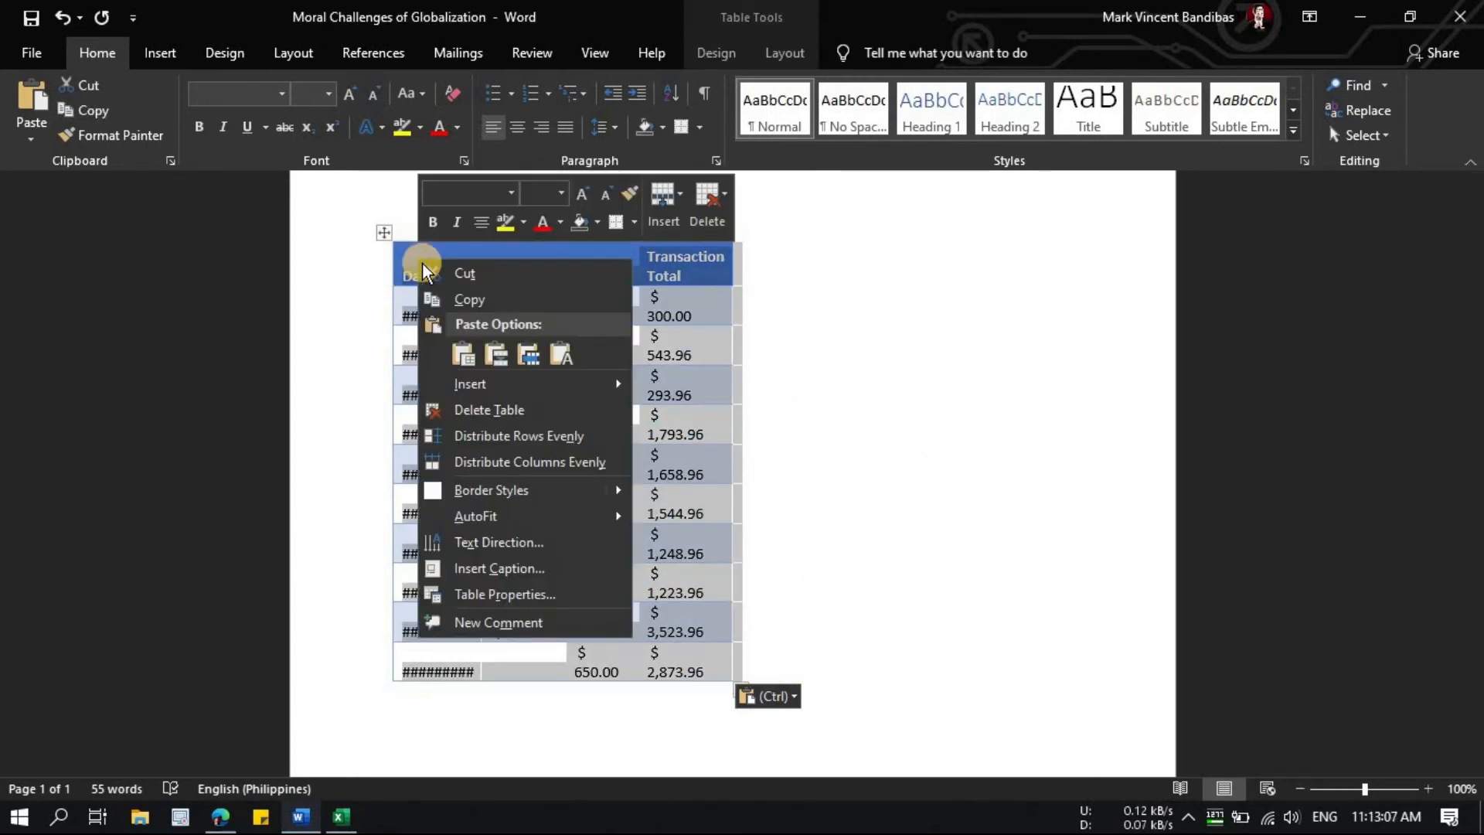
{"action": "left_click", "coordinate": [457, 308]}
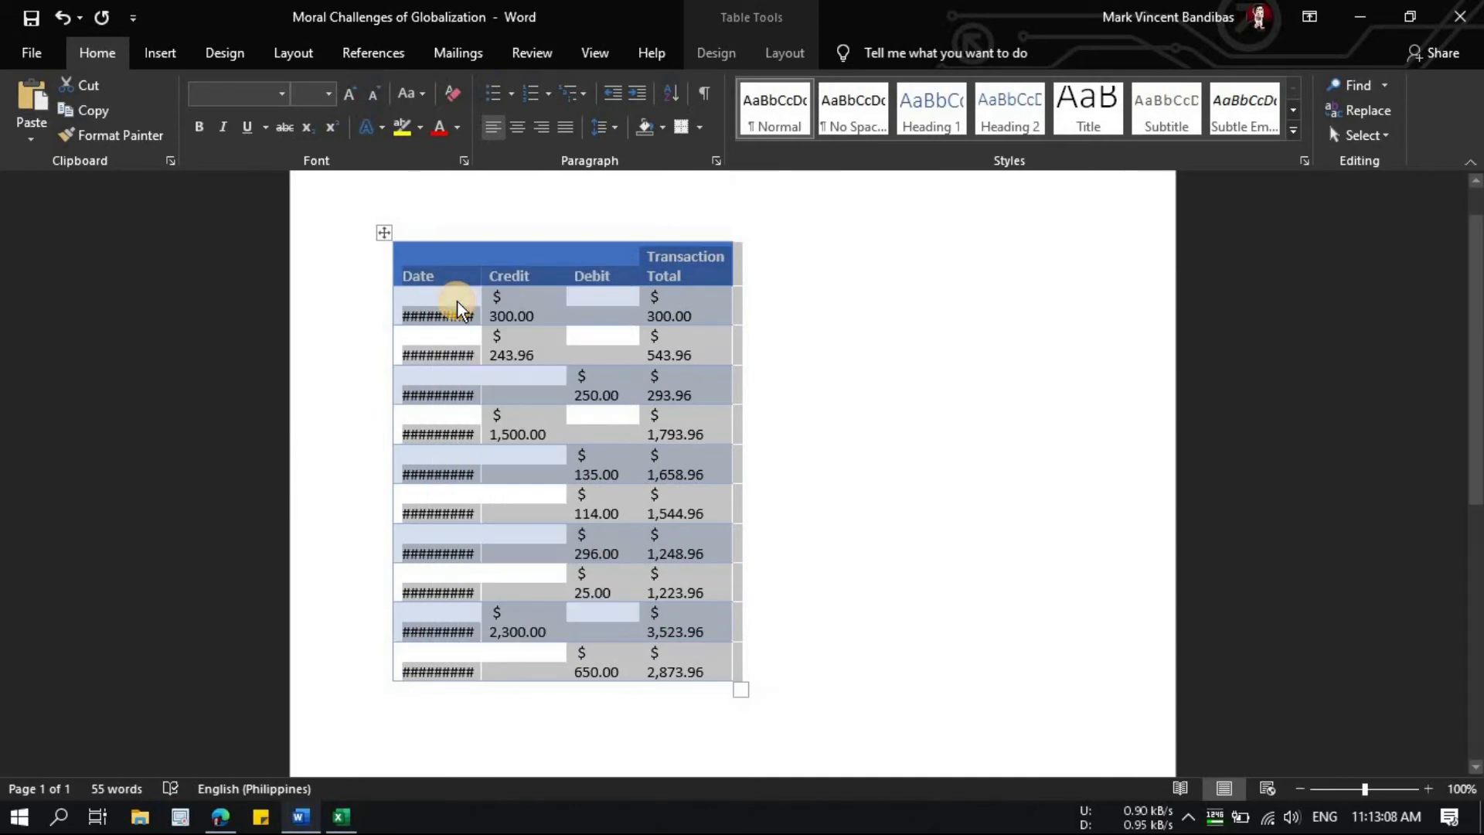
{"action": "left_click", "coordinate": [220, 813]}
{"action": "key", "text": "ctrl+v"}
{"action": "left_click_drag", "start_coordinate": [994, 441], "coordinate": [905, 424]}
{"action": "key", "text": "BackSpace"}
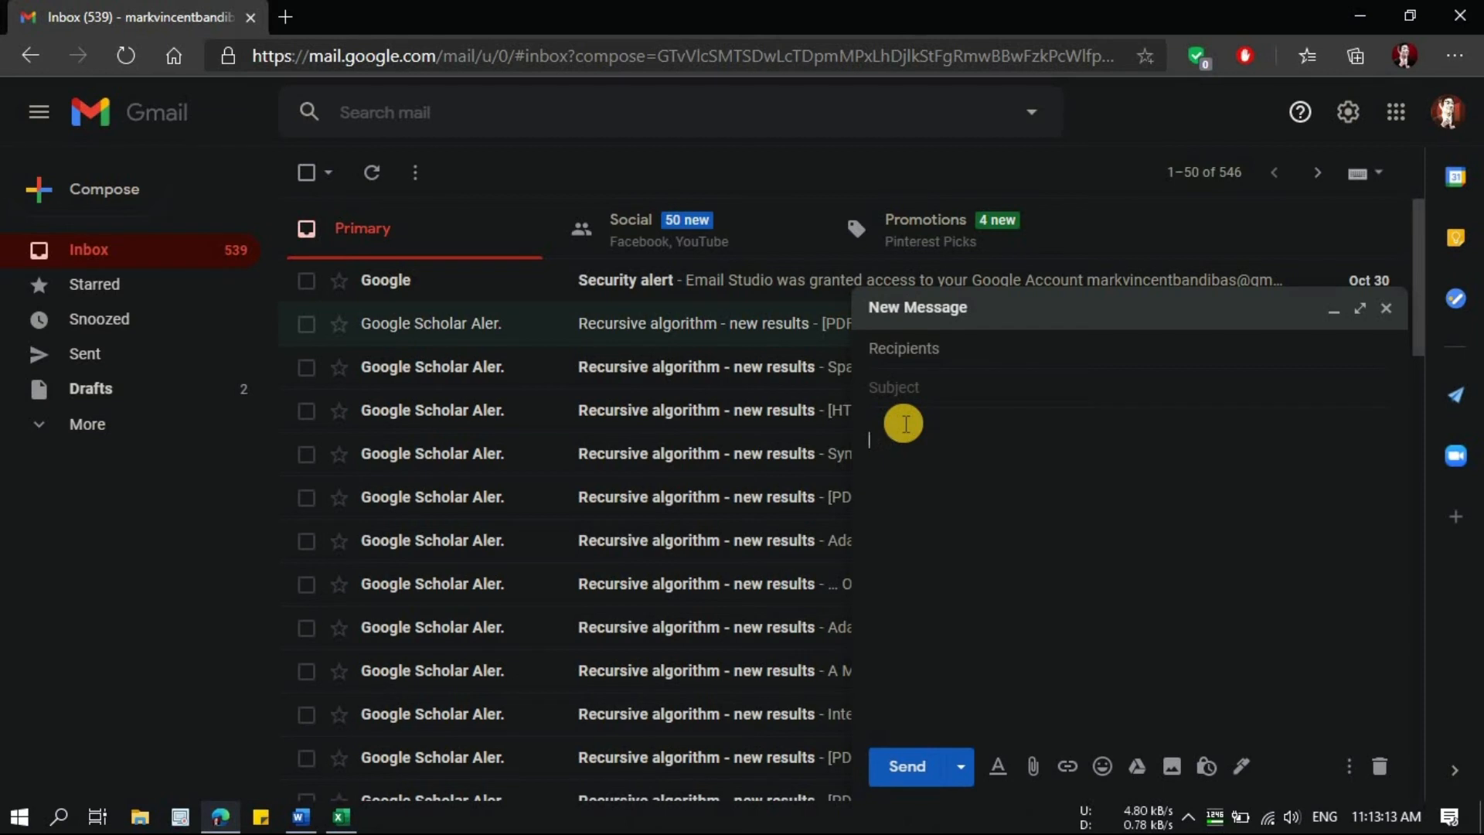
{"action": "right_click", "coordinate": [910, 468]}
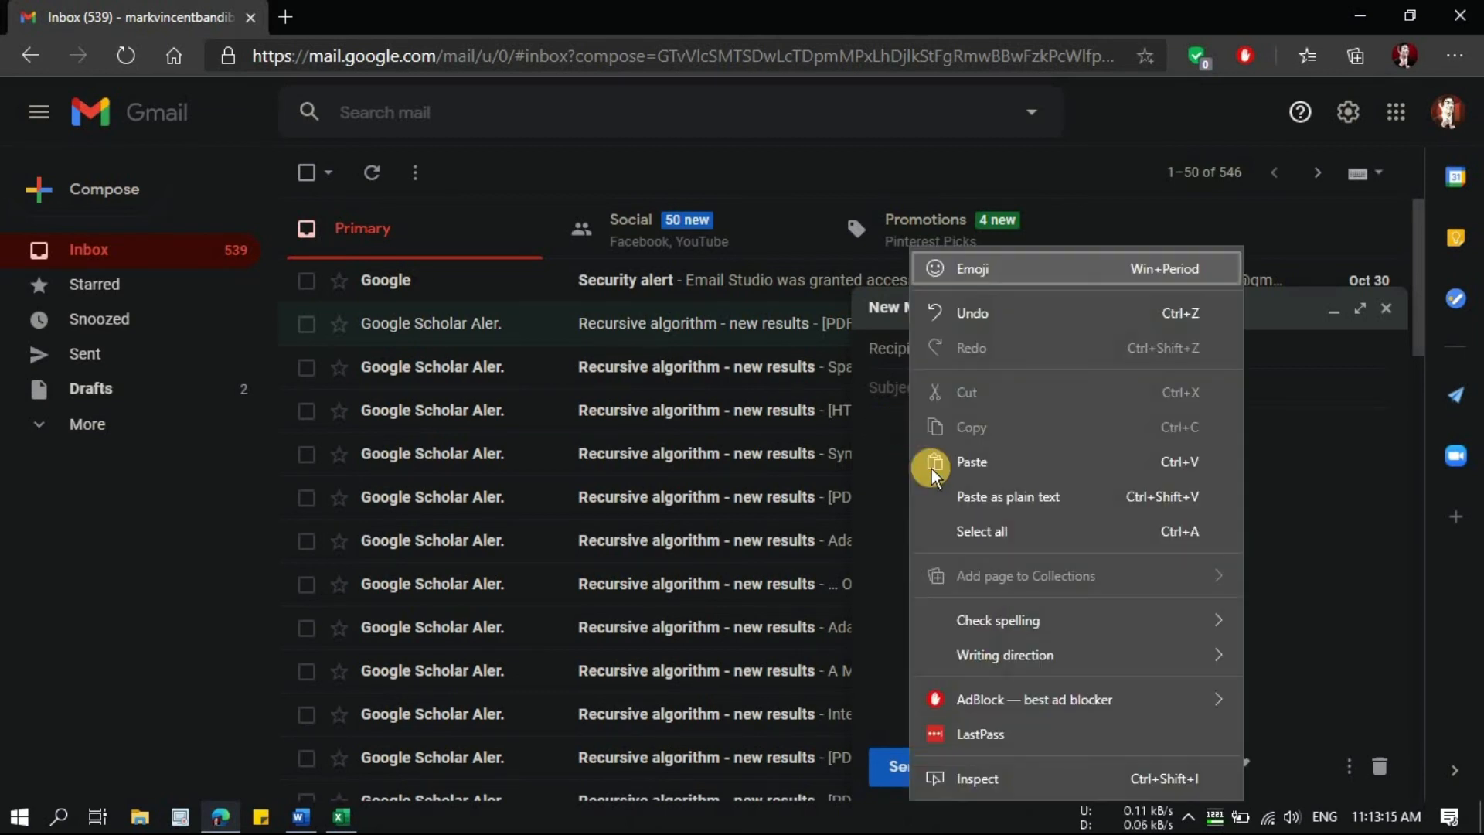
{"action": "left_click", "coordinate": [973, 467]}
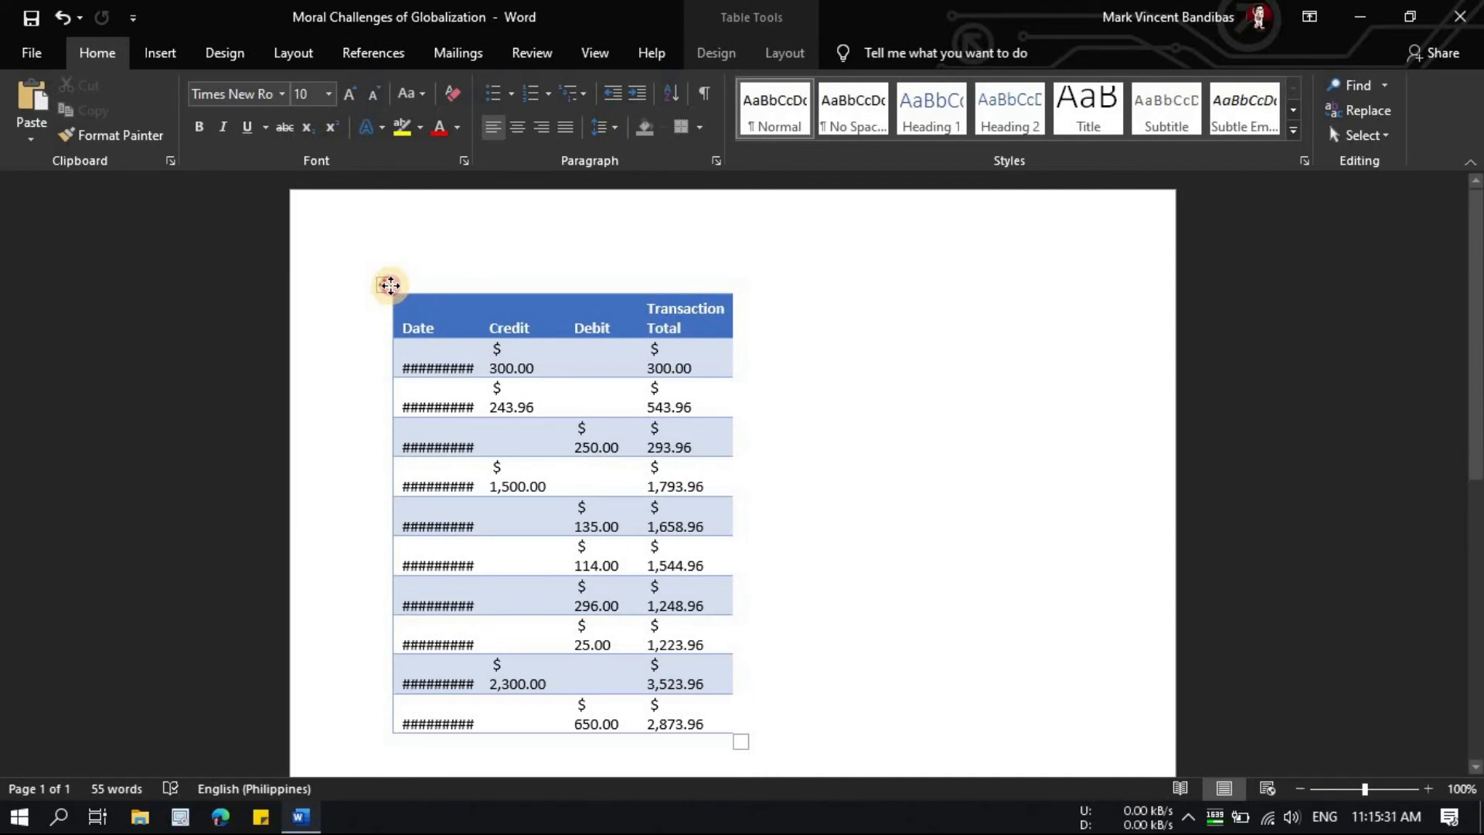
Step: Save the whole transaction table in Word to the Quick Part Gallery as "Date" in the General category
{"action": "left_click", "coordinate": [389, 285]}
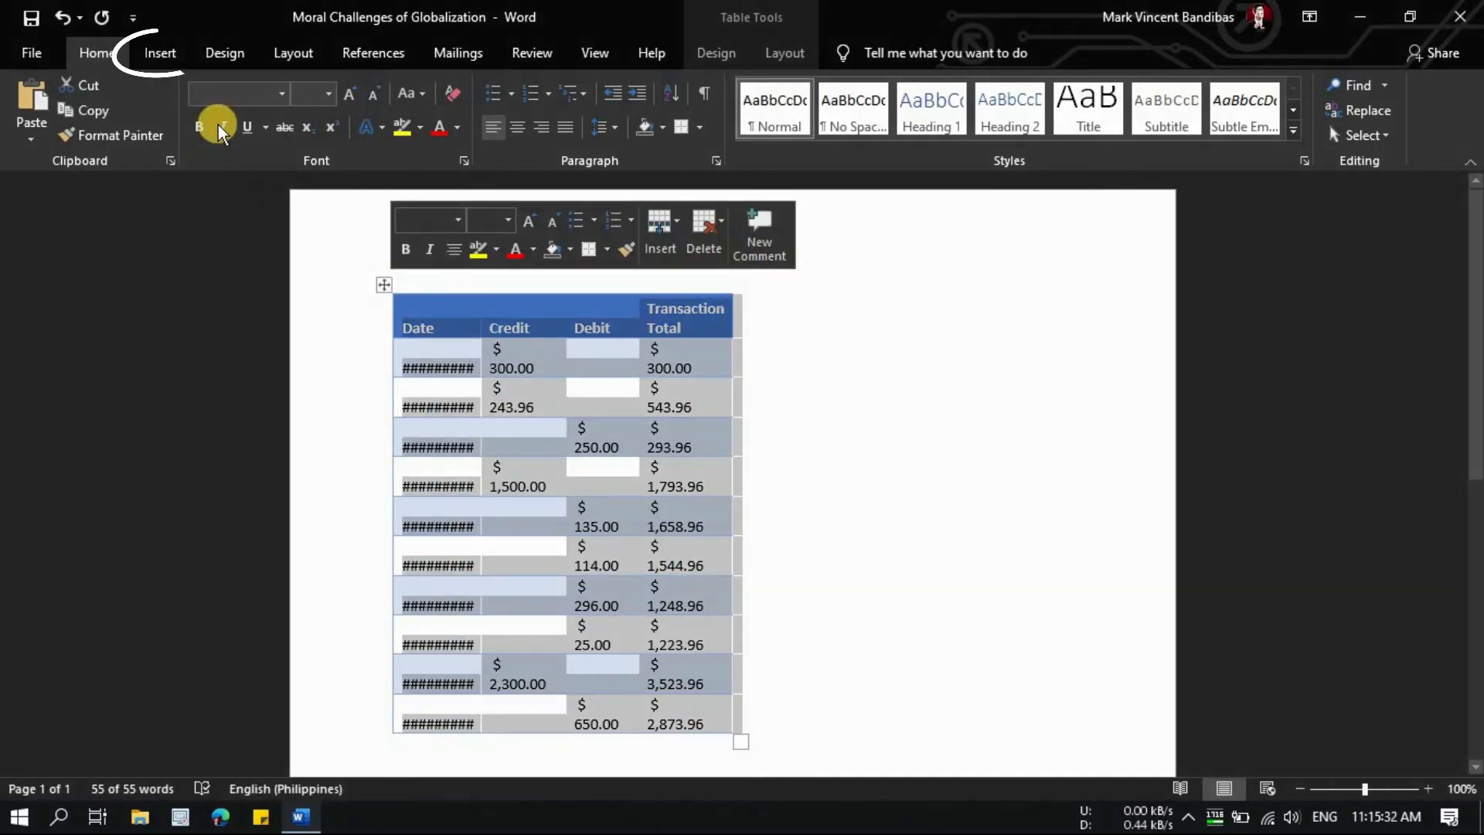
{"action": "left_click", "coordinate": [164, 54]}
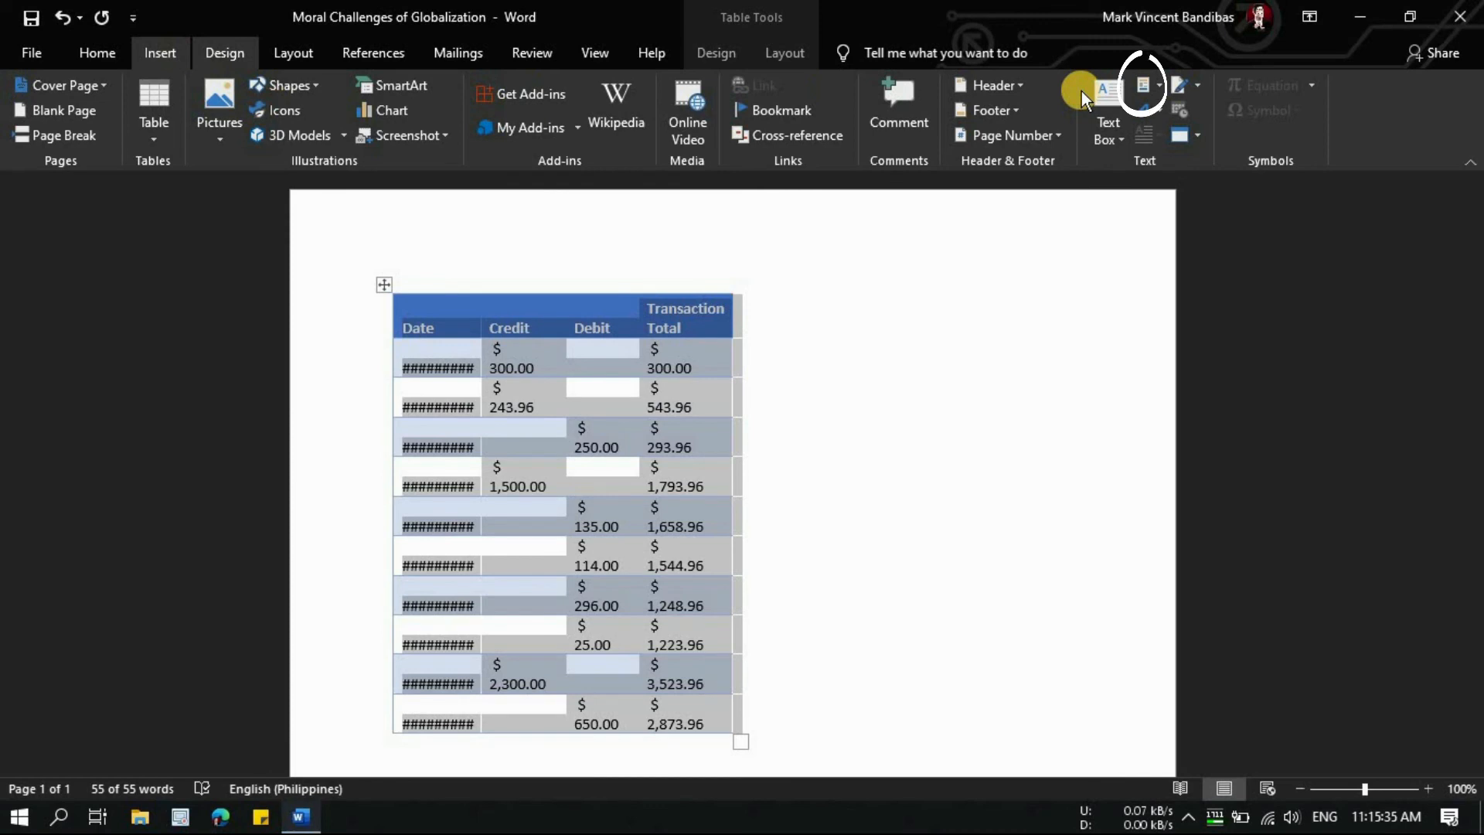
{"action": "left_click", "coordinate": [1153, 84]}
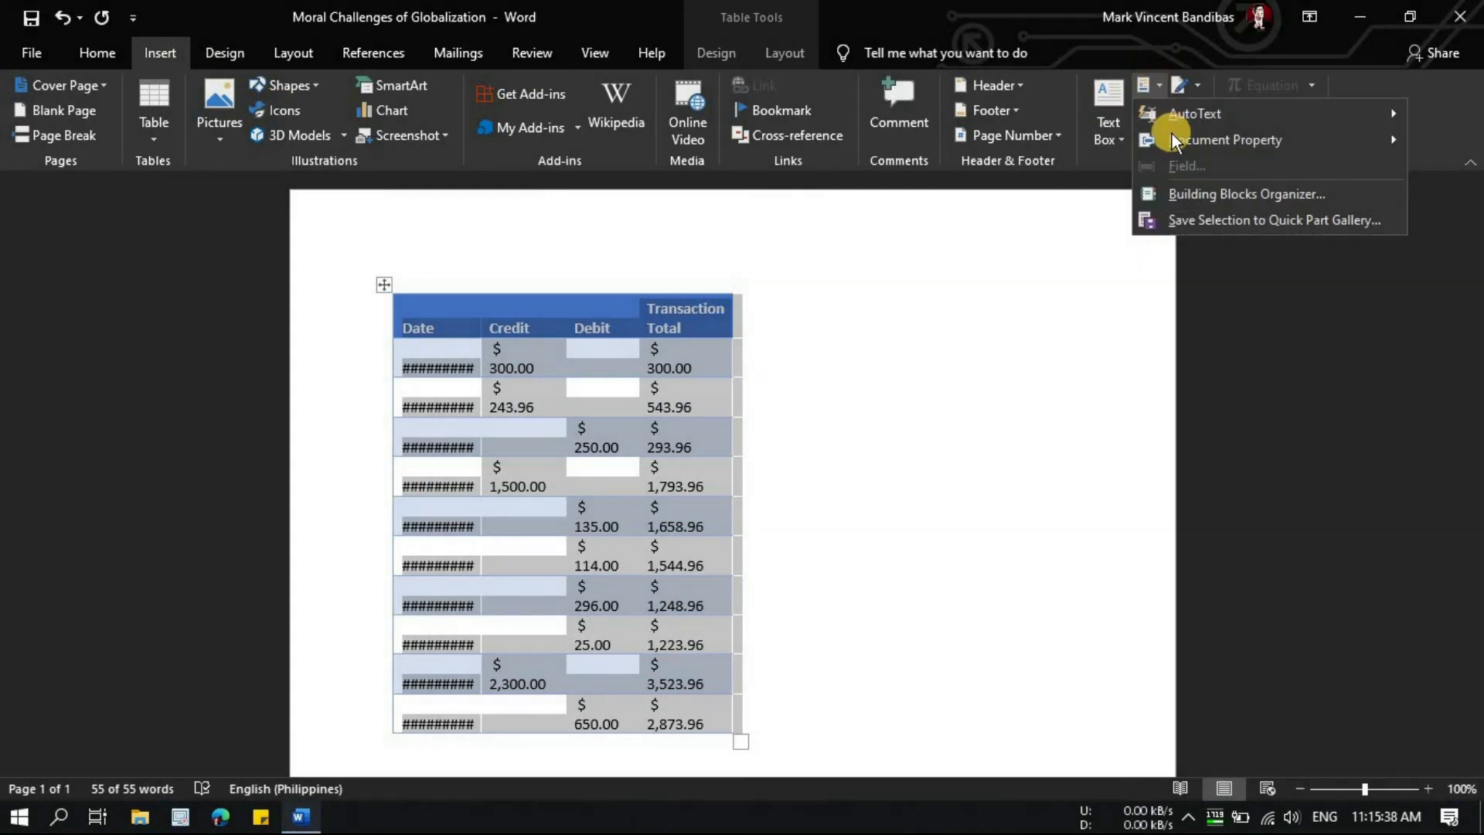
{"action": "left_click", "coordinate": [1207, 220]}
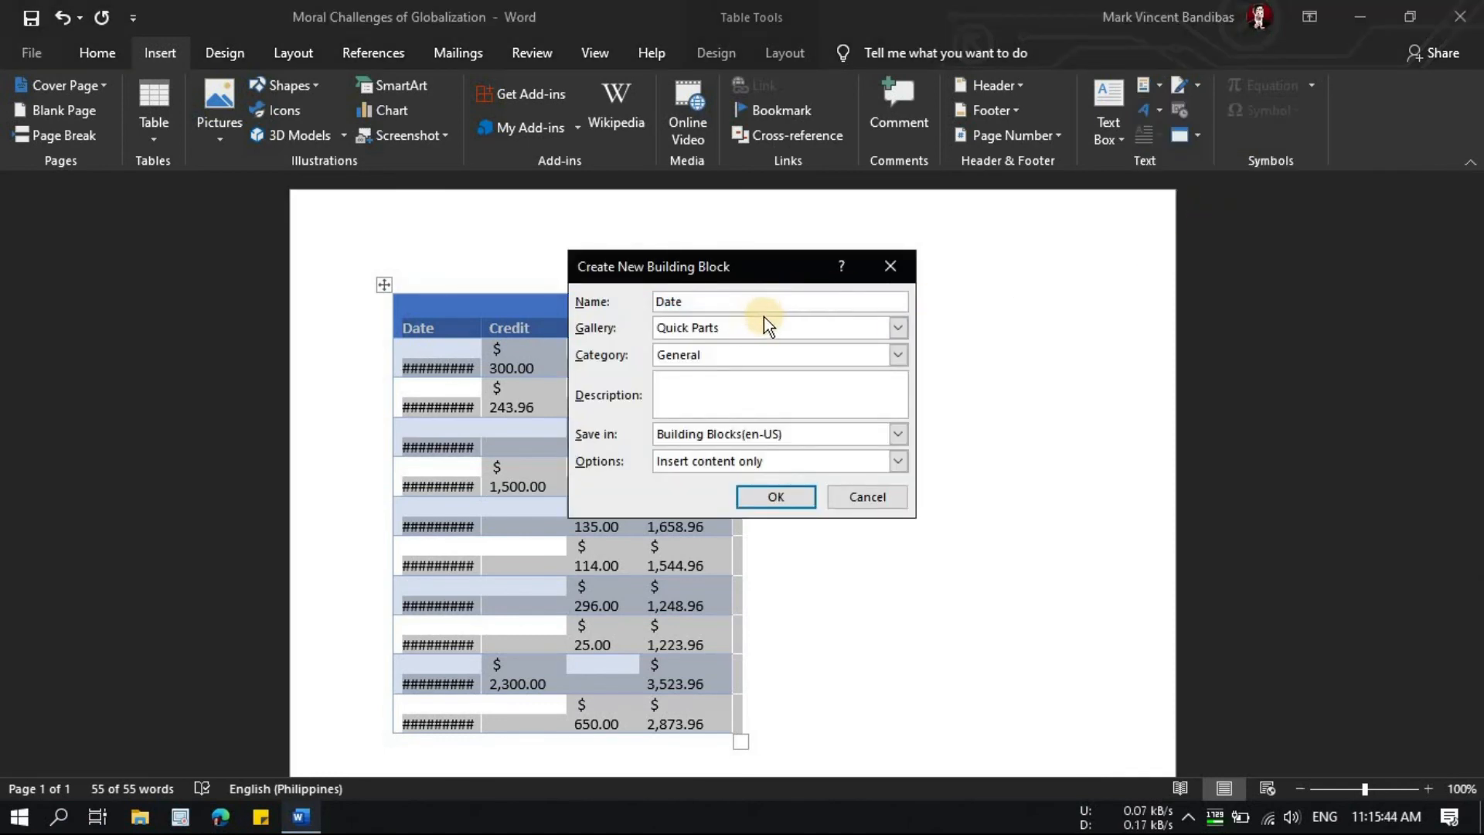
{"action": "left_click", "coordinate": [776, 496]}
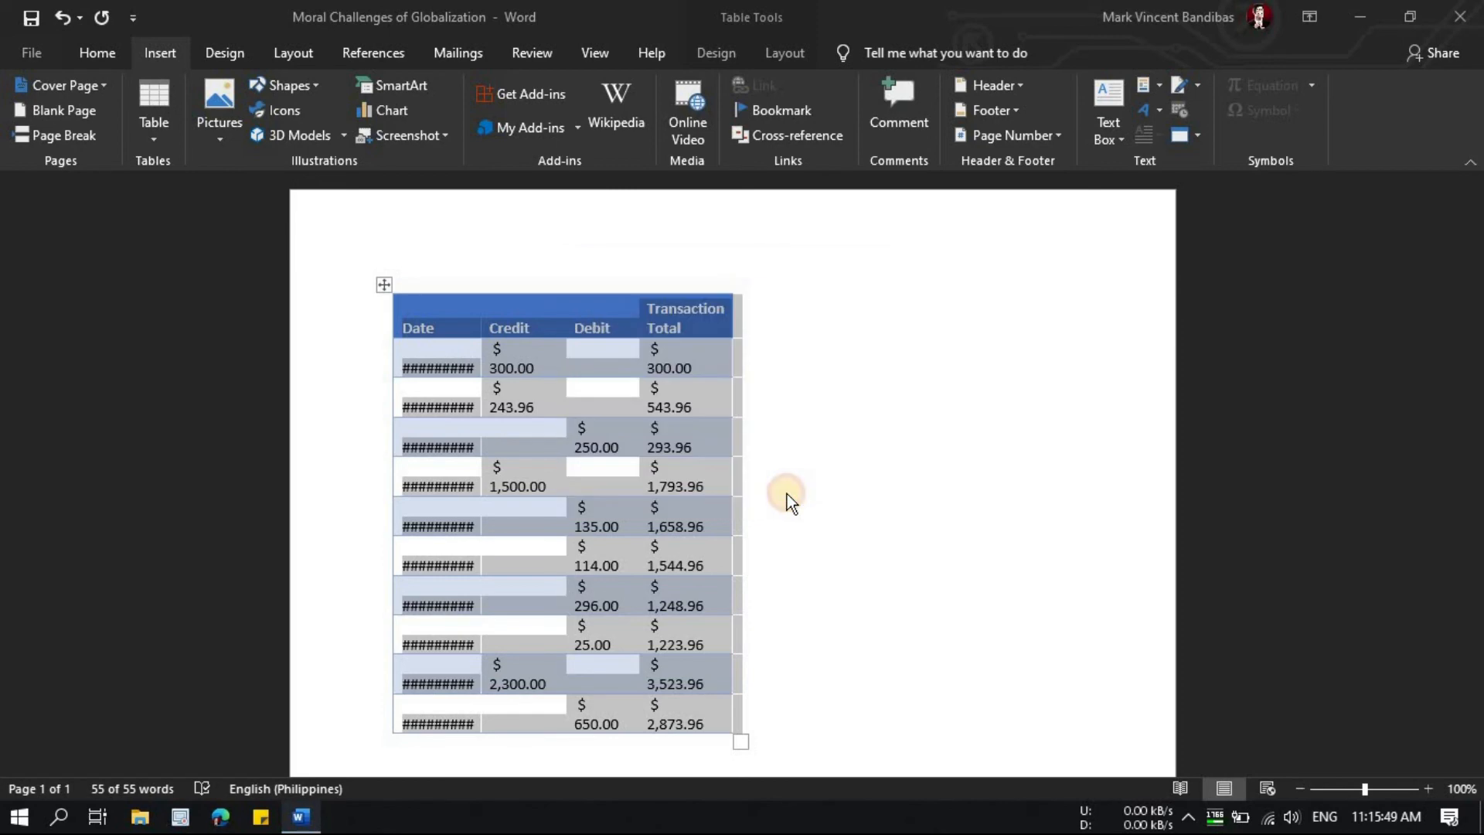
{"action": "left_click", "coordinate": [783, 629]}
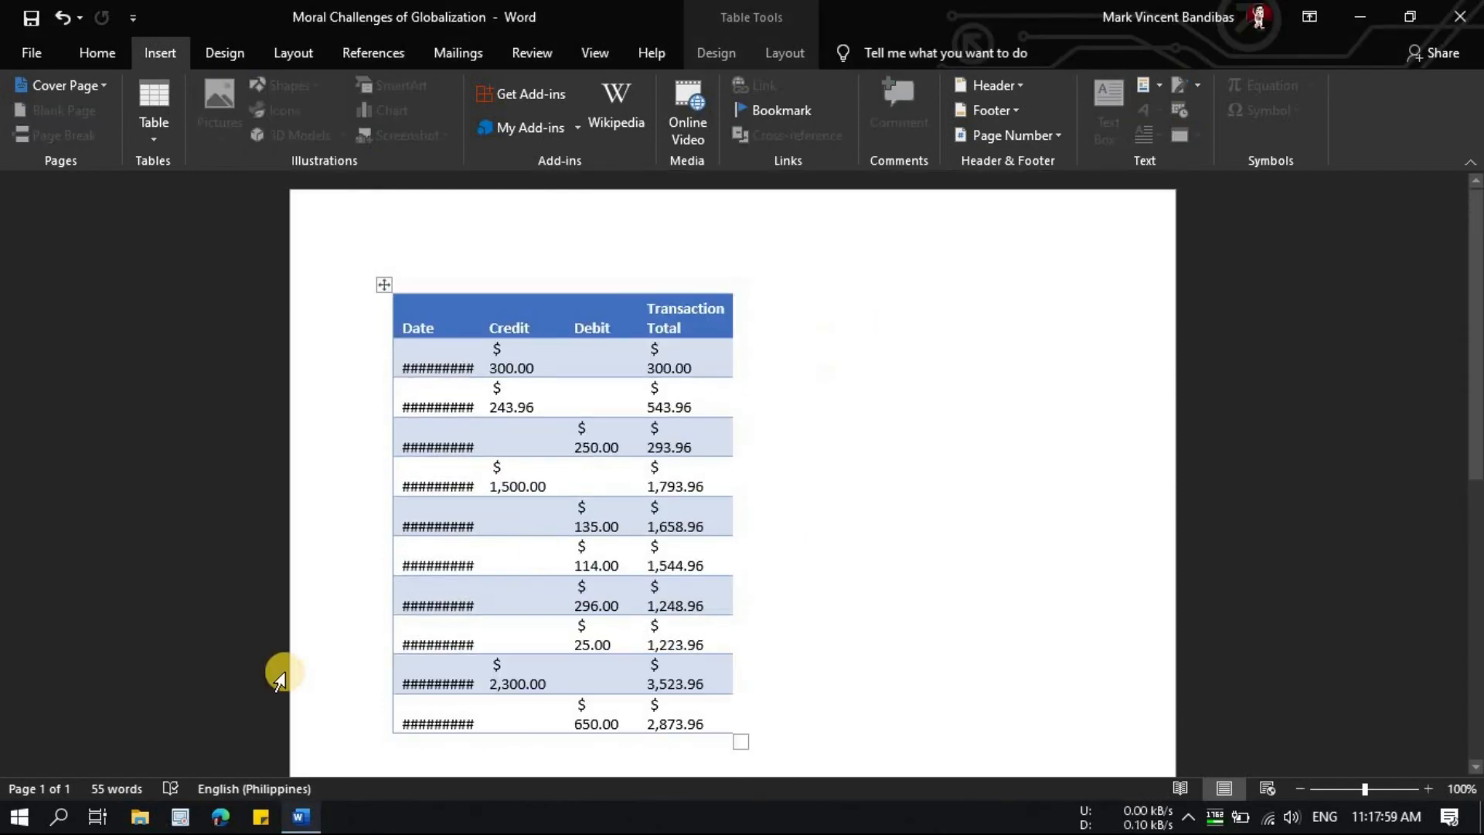
Step: Search the computer for "word" and launch Word with a new blank document
{"action": "left_click", "coordinate": [13, 822]}
{"action": "type", "text": "w"}
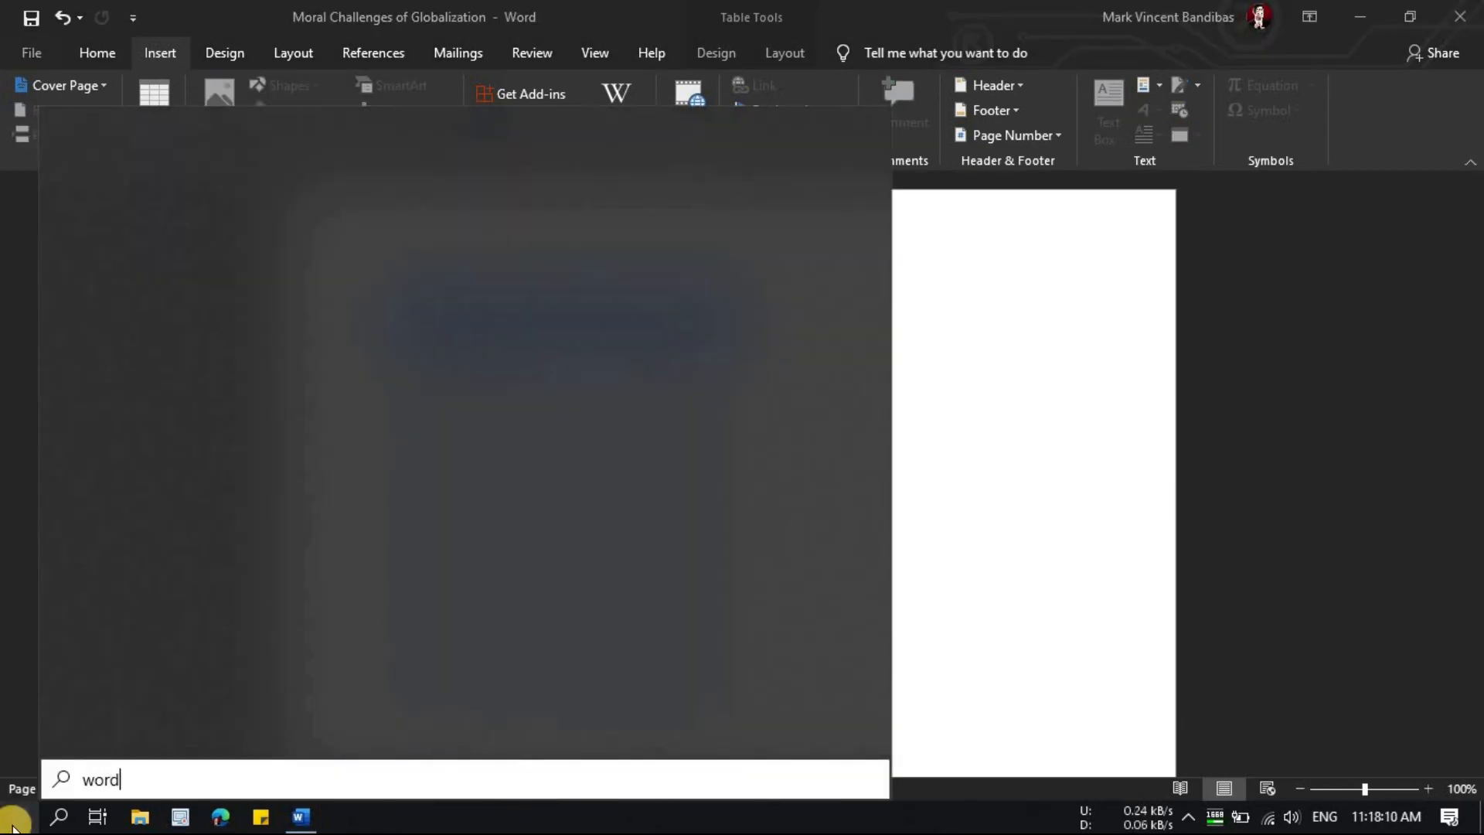
{"action": "type", "text": "ord"}
{"action": "left_click", "coordinate": [503, 391]}
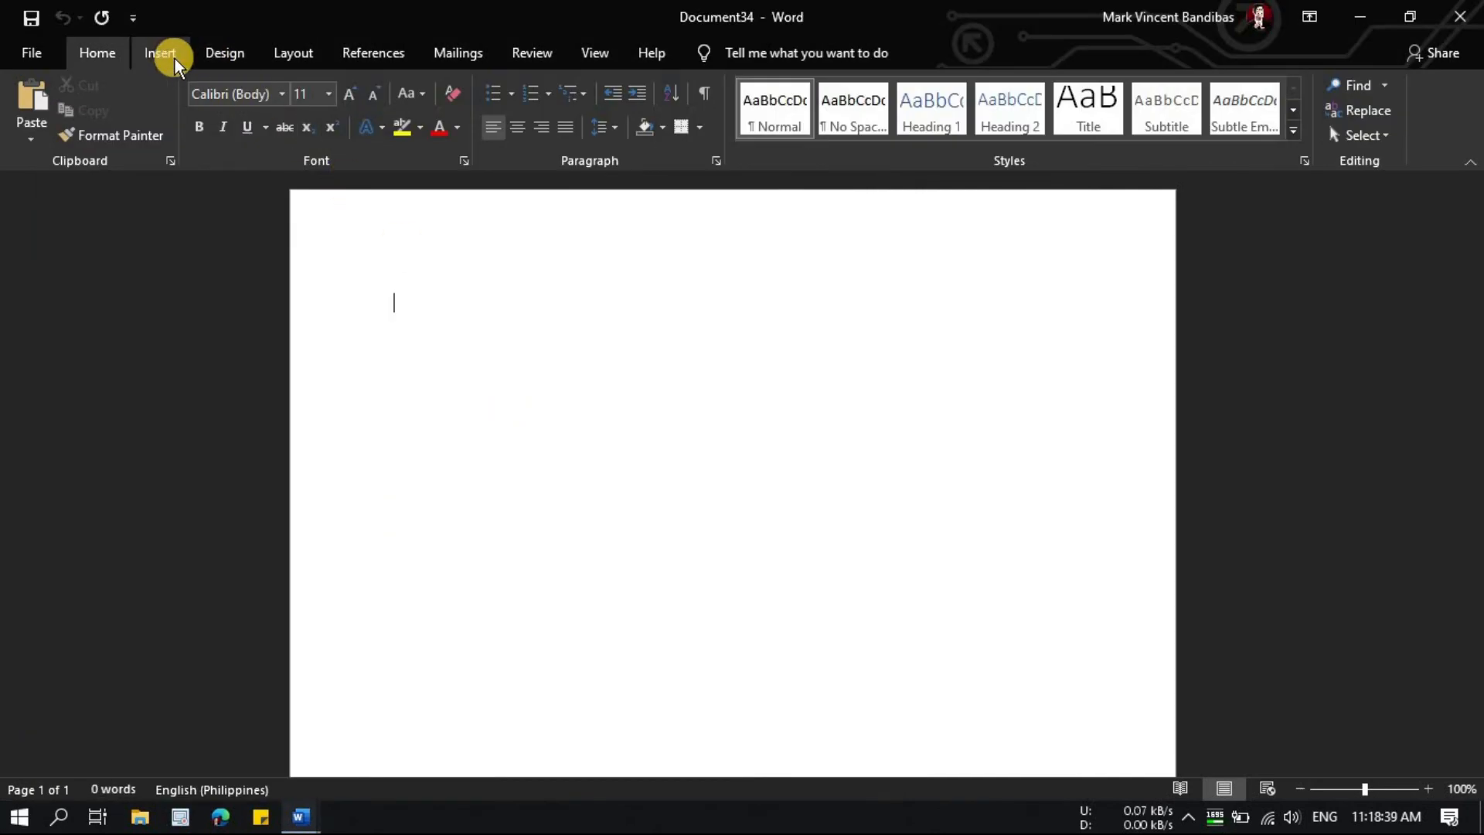
Step: Insert the saved "Date" table from the Quick Parts gallery into the blank document
{"action": "left_click", "coordinate": [171, 56]}
{"action": "left_click", "coordinate": [1150, 82]}
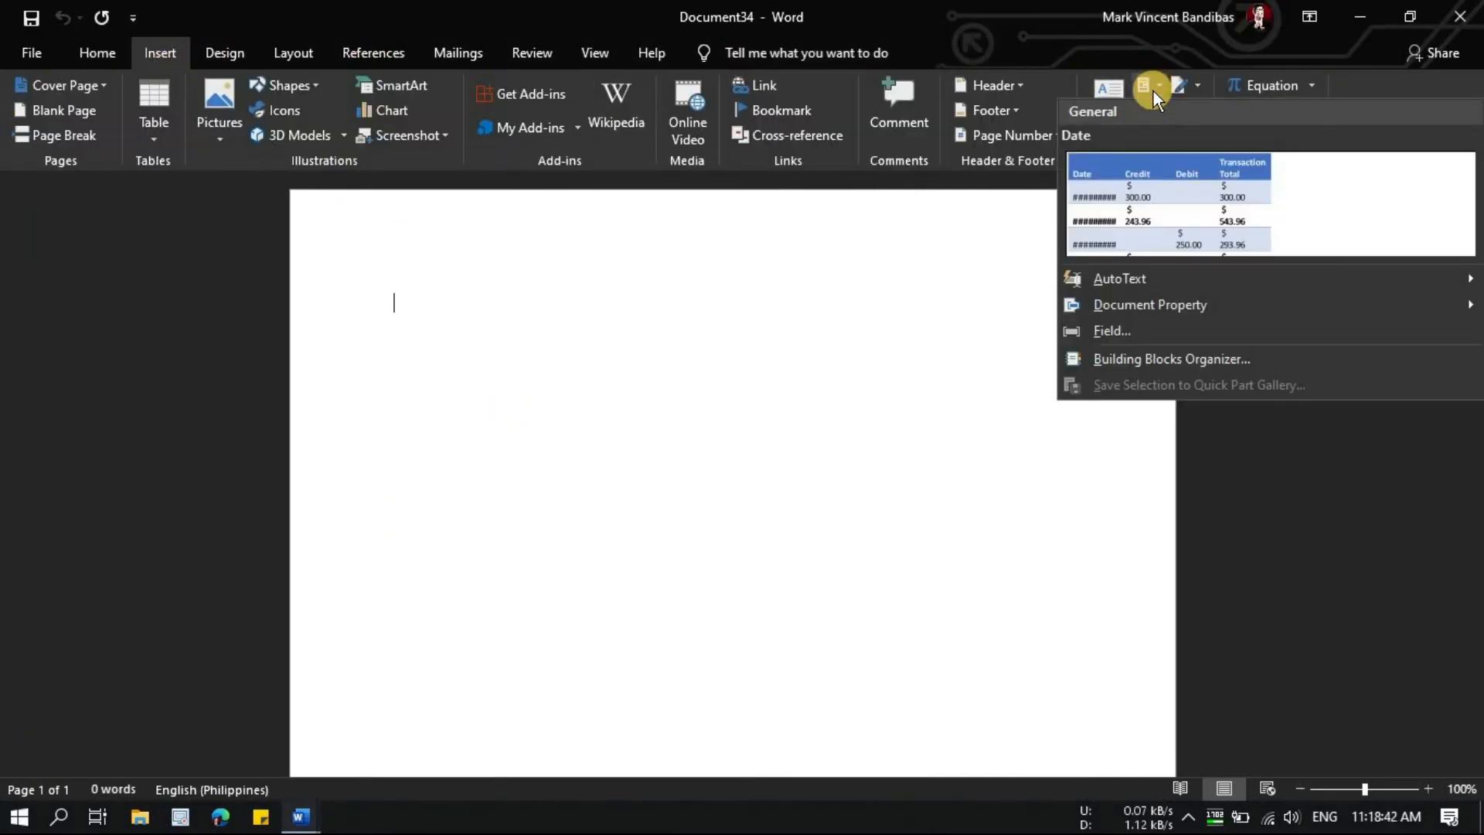
{"action": "left_click", "coordinate": [1152, 189]}
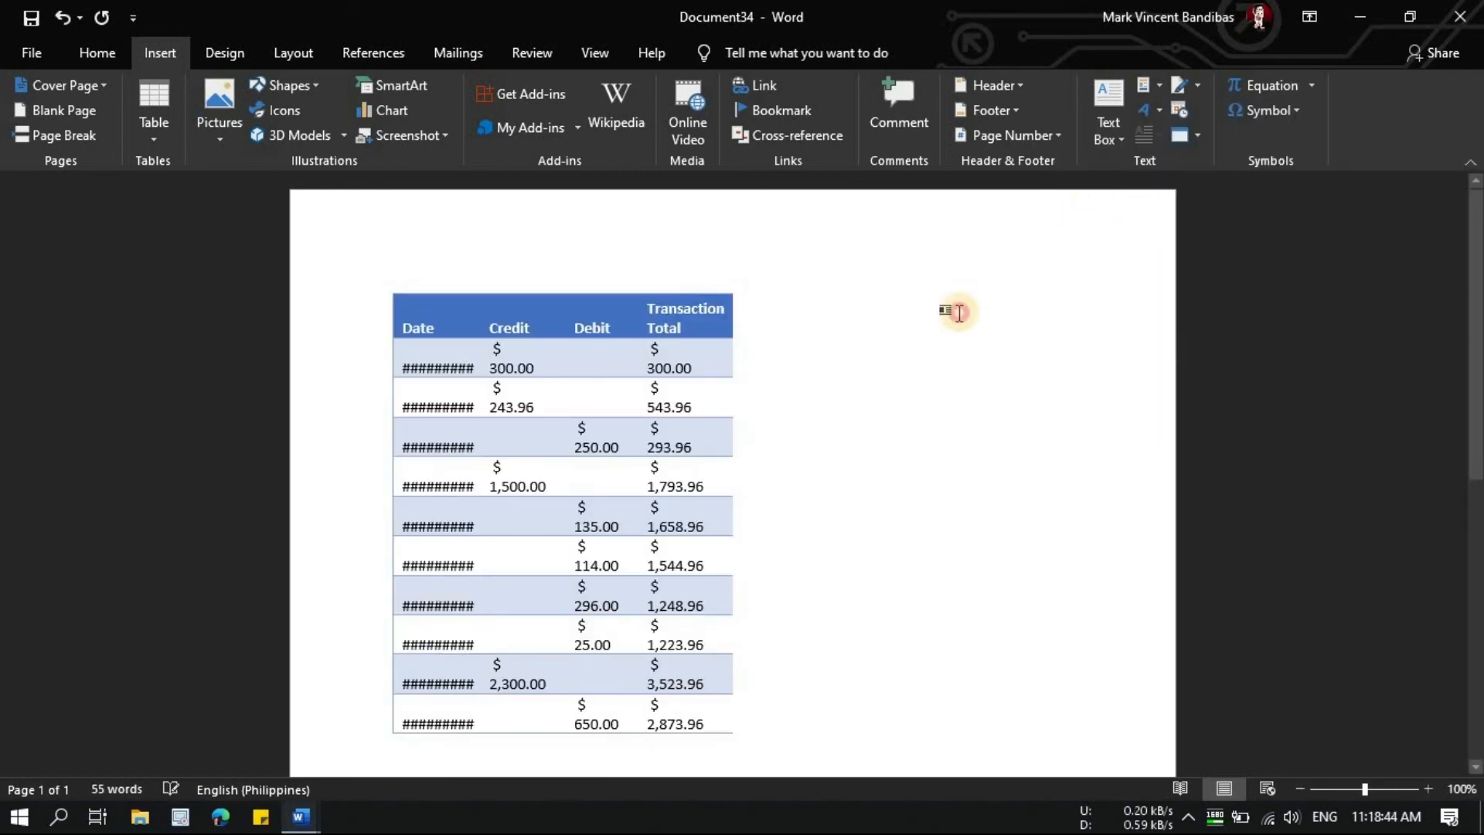